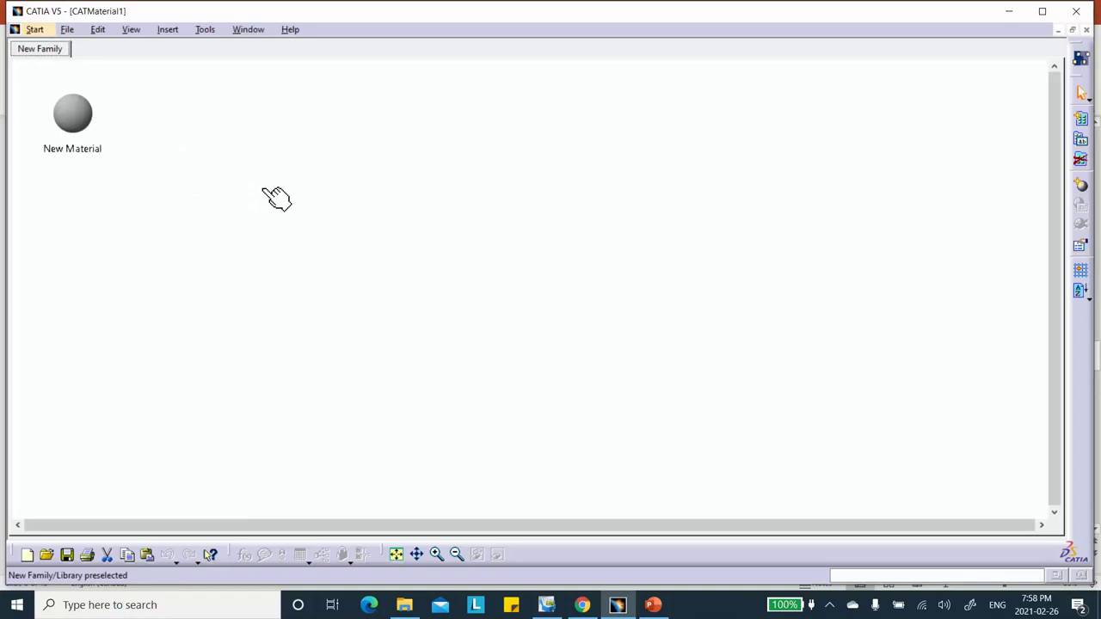
# Rename the new material as Top_Bottom_Faces_New Material and apply the change.
pyautogui.doubleClick(73, 115)
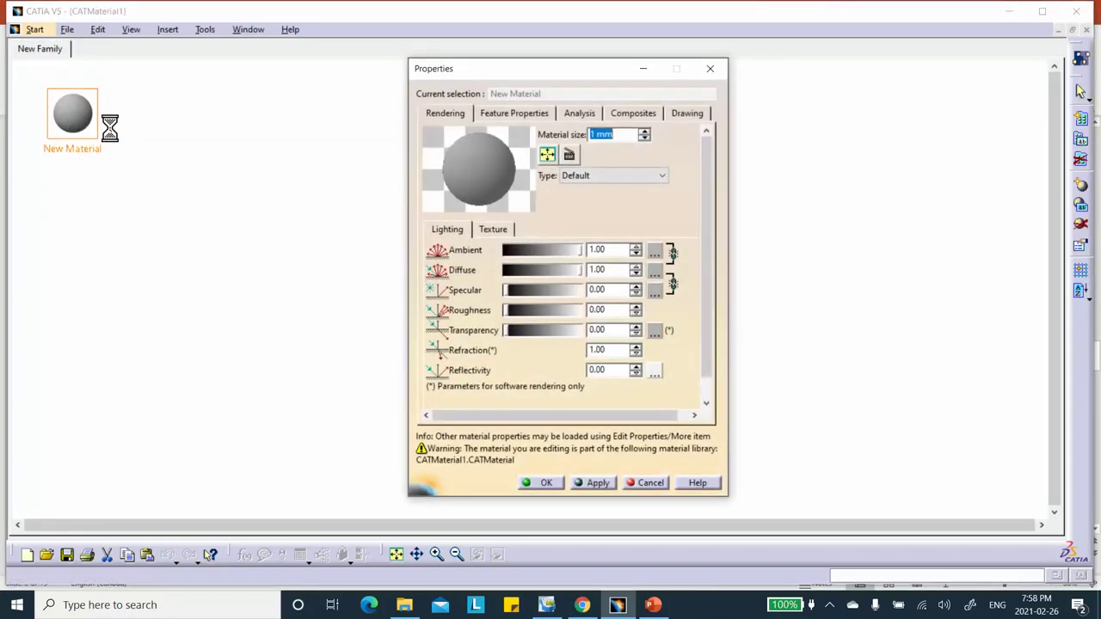
pyautogui.click(531, 120)
pyautogui.click(496, 134)
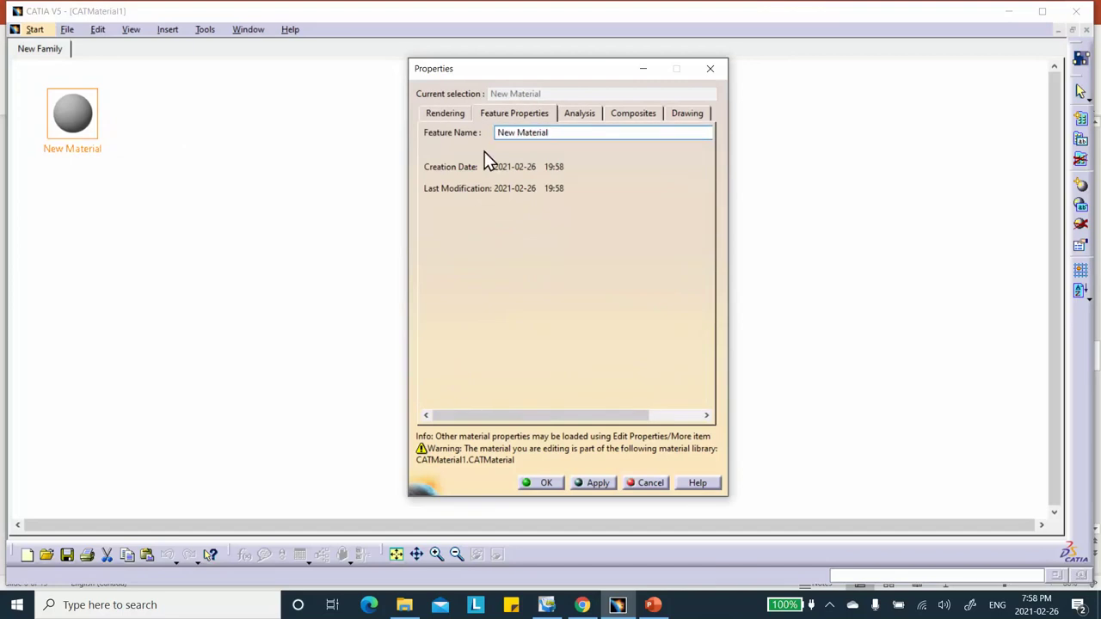
pyautogui.write('Top_Bottom_Faces_')
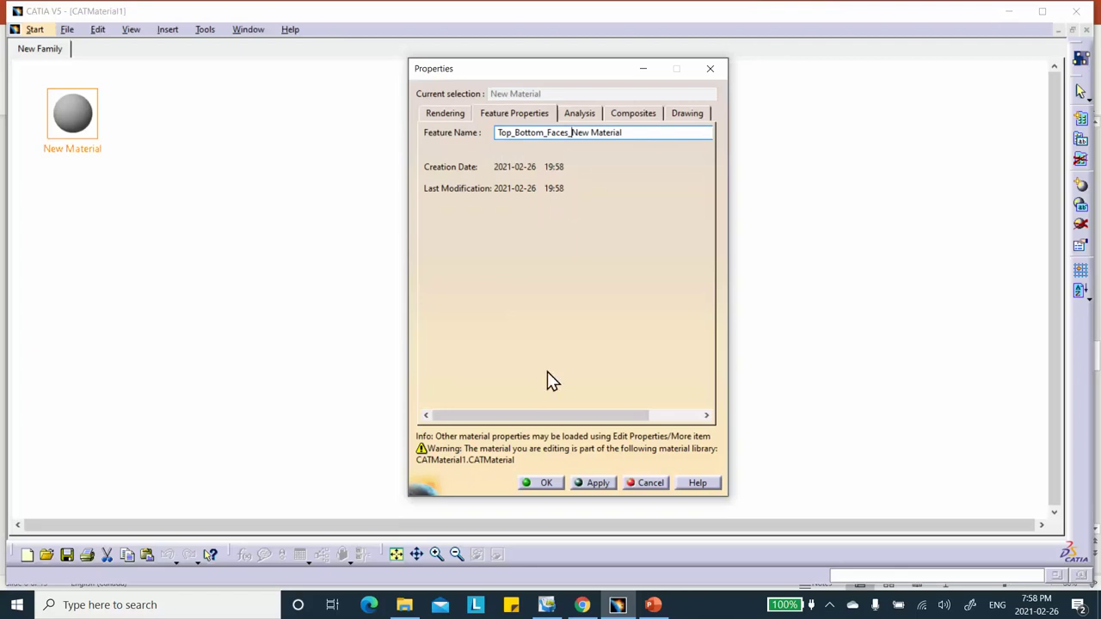
pyautogui.click(602, 484)
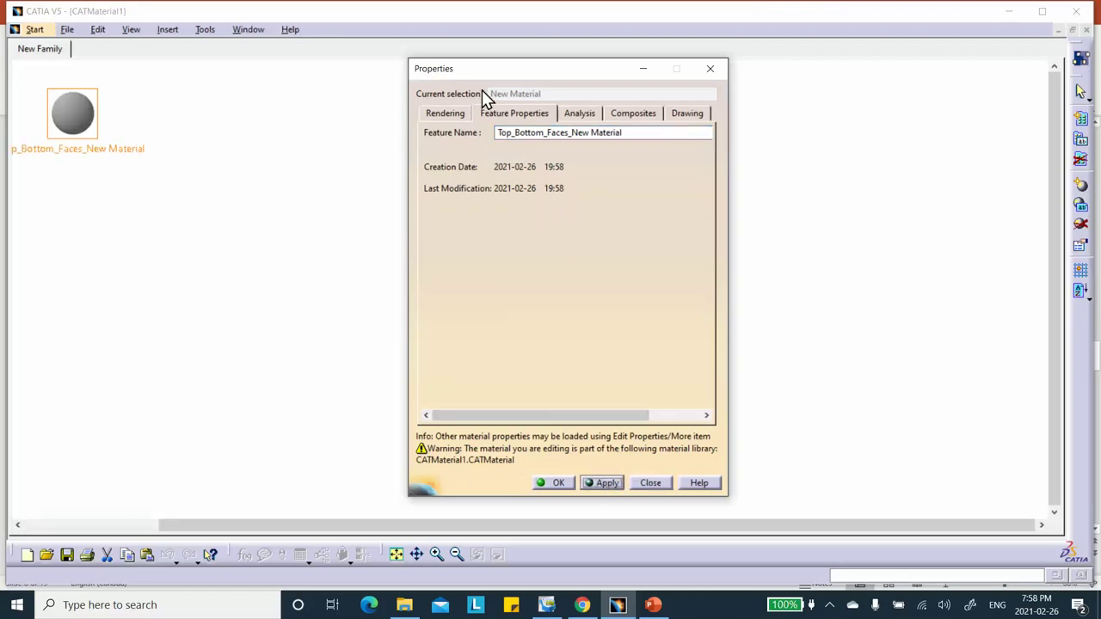
# In the material's composite properties, set the cured thickness to 0.7112 mm, matching the PowerPoint dimension slide, and make the type Uni directional.
pyautogui.click(623, 113)
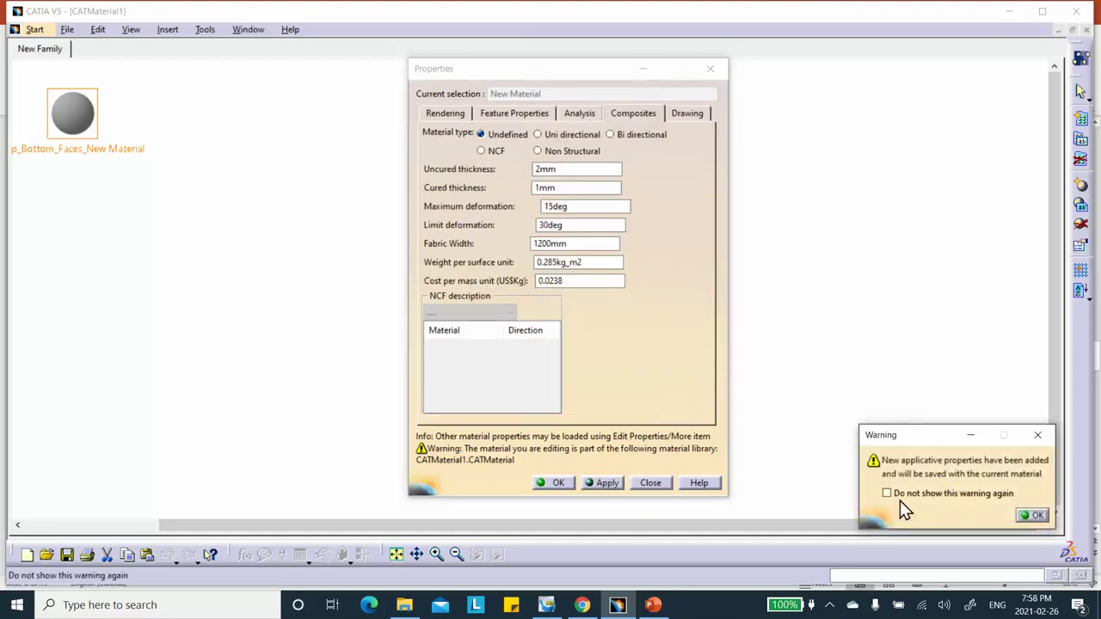
pyautogui.click(1034, 515)
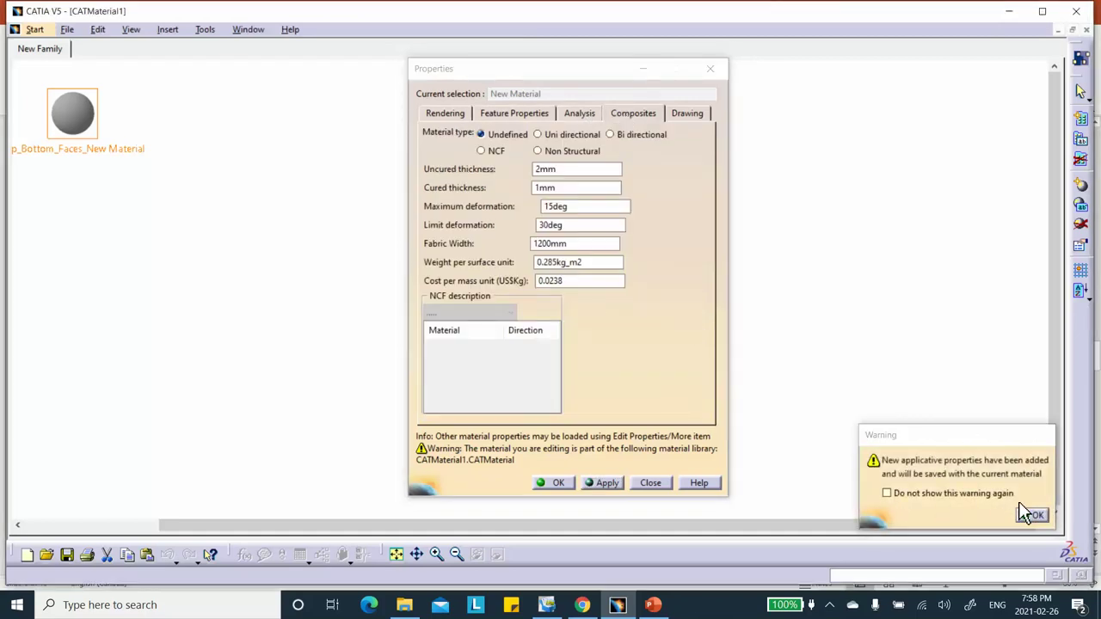
pyautogui.click(654, 605)
pyautogui.click(117, 317)
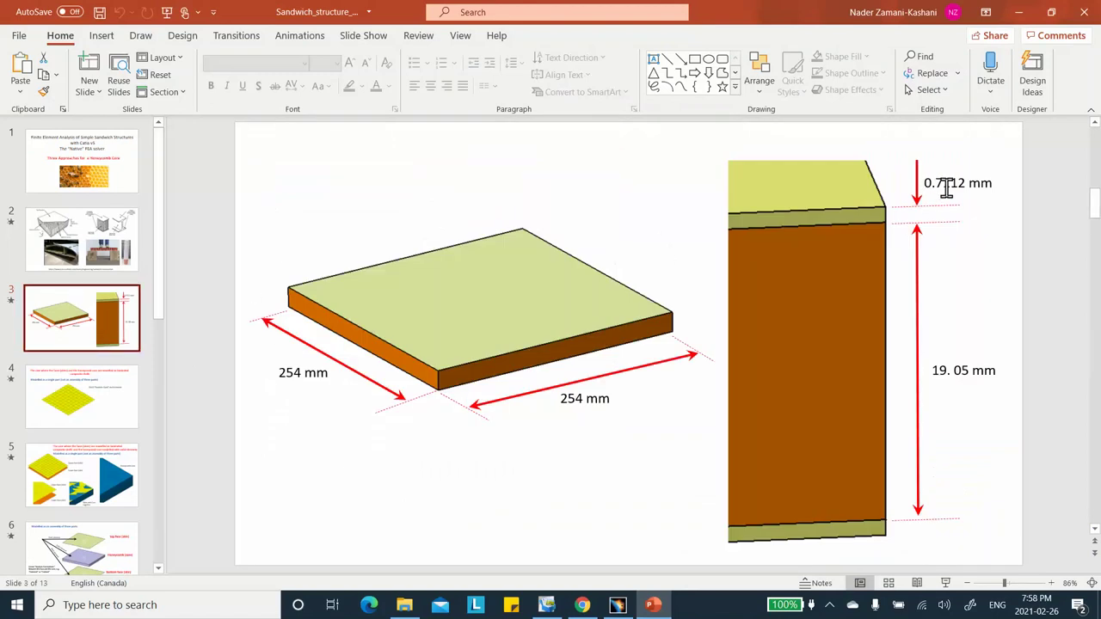
pyautogui.click(1016, 19)
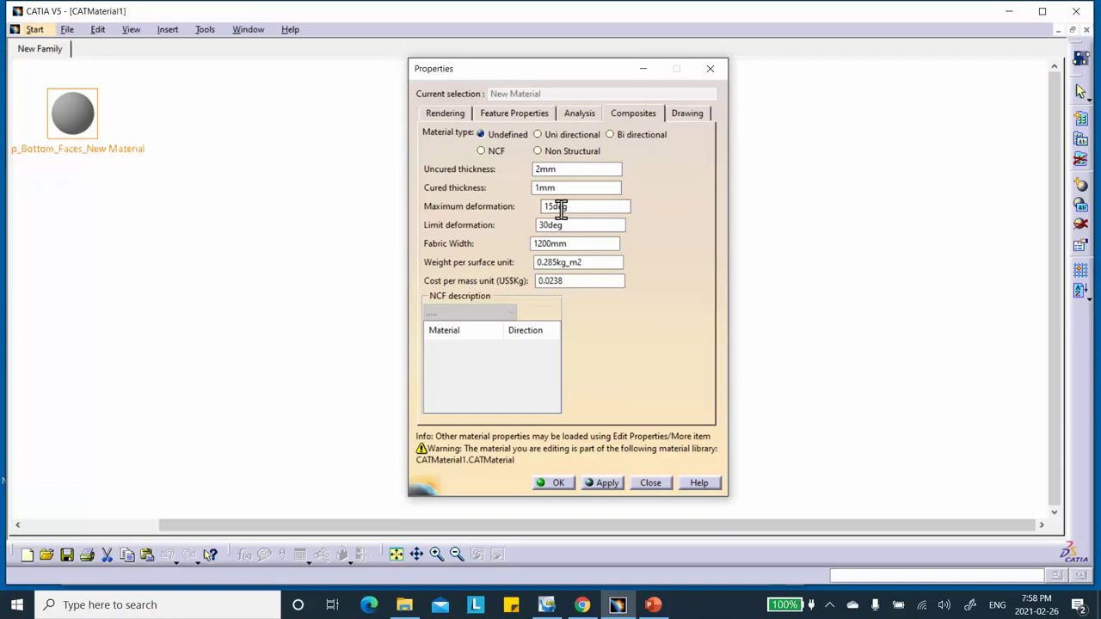
pyautogui.doubleClick(561, 189)
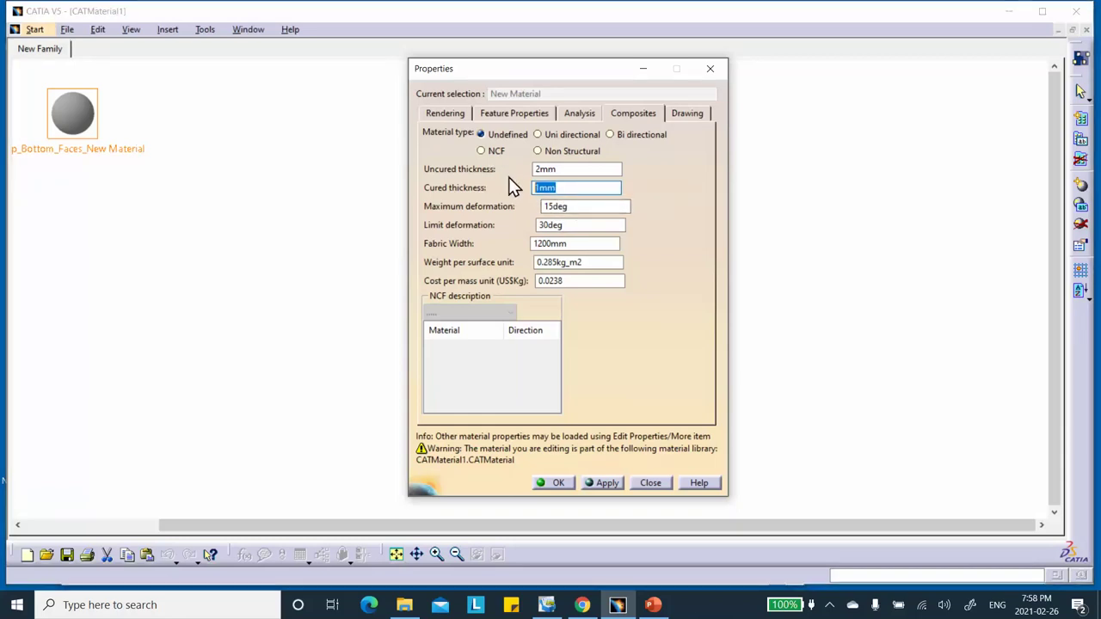
pyautogui.write('0.7112')
pyautogui.click(598, 170)
pyautogui.click(538, 134)
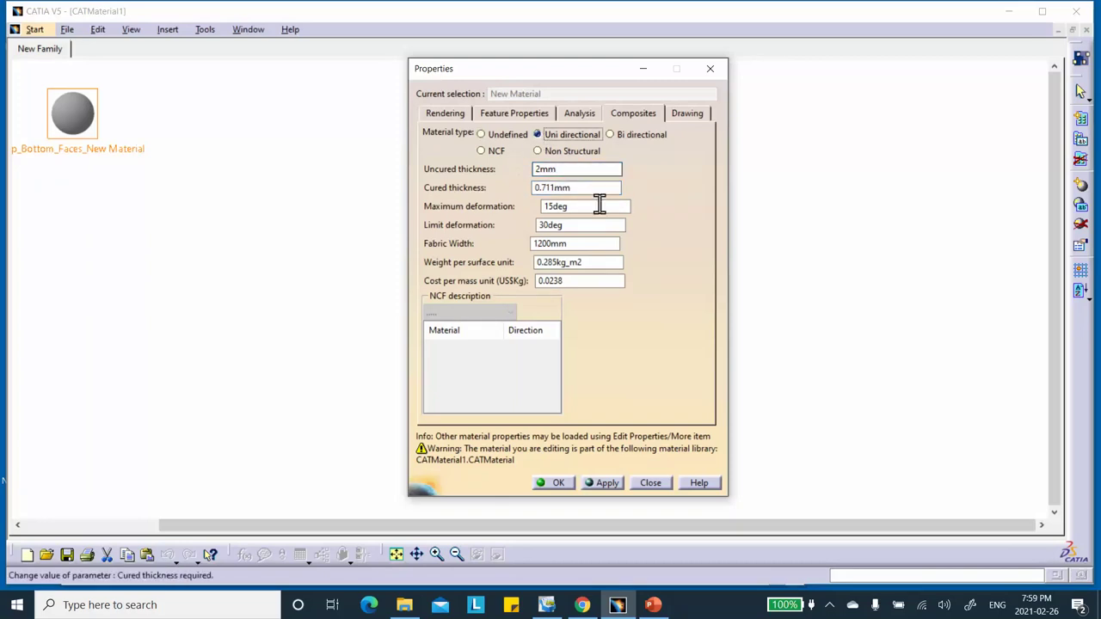
pyautogui.click(600, 484)
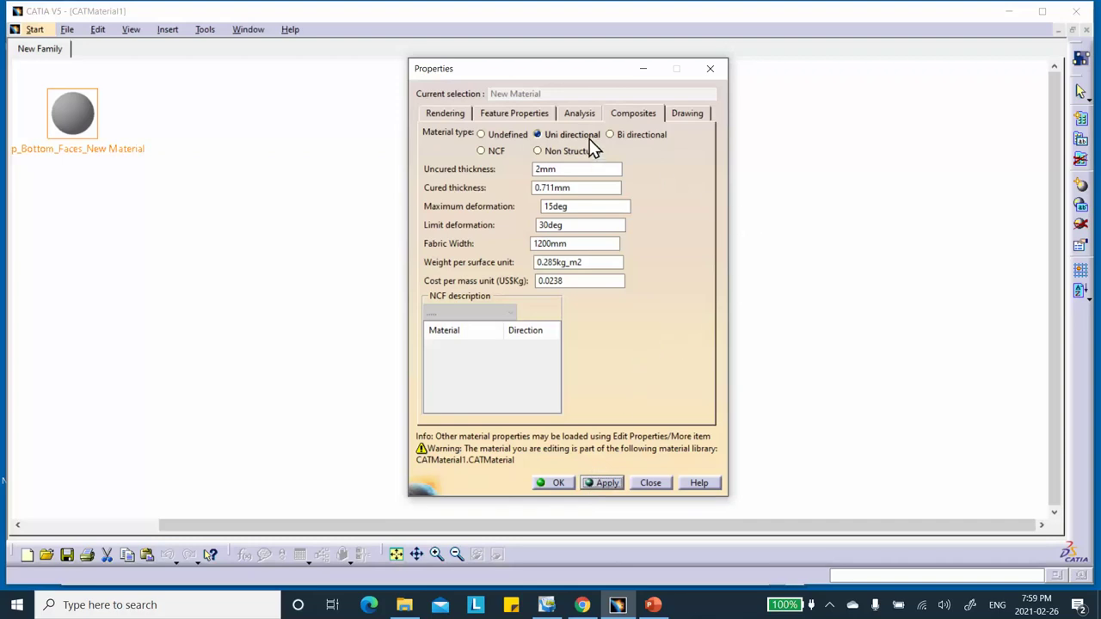
# Define the face material's analysis type as Orthotropic Material 2D.
pyautogui.click(576, 113)
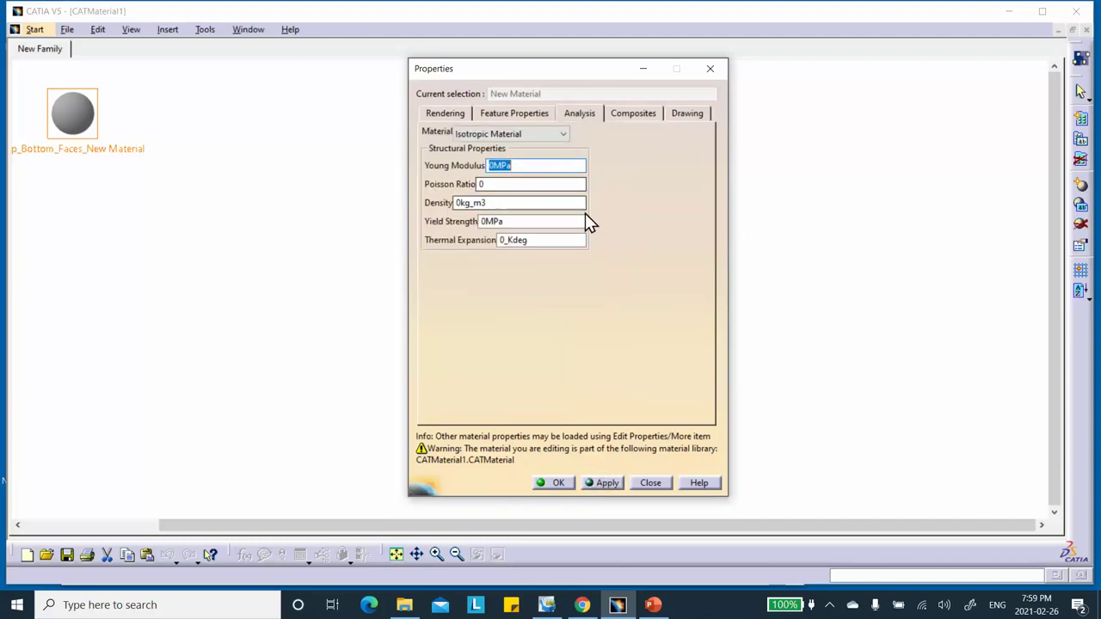
pyautogui.click(564, 135)
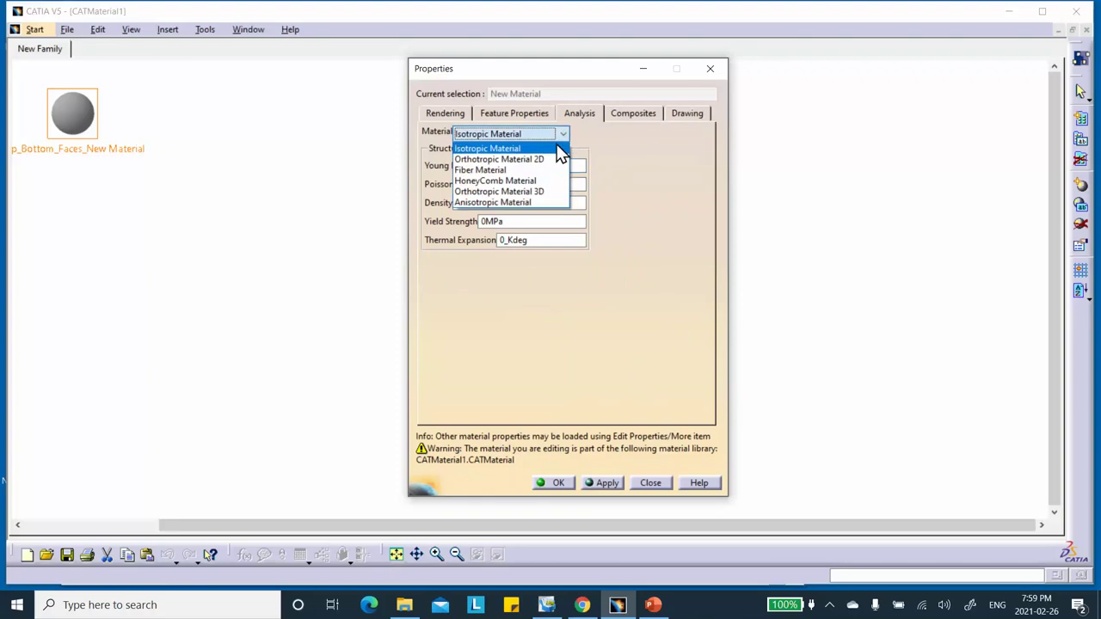
pyautogui.click(552, 161)
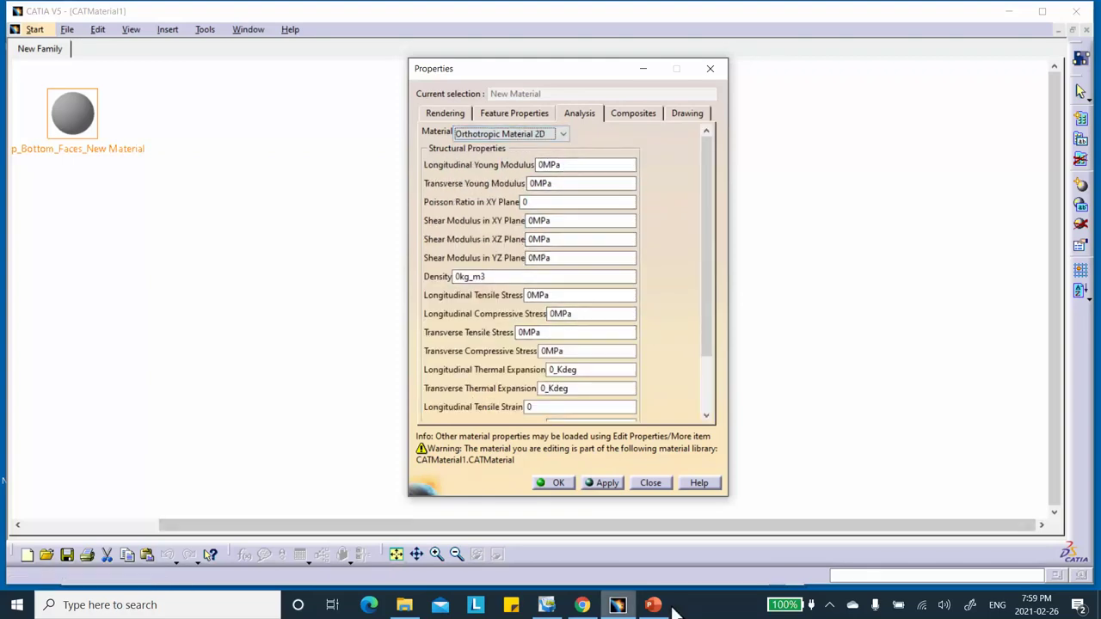
# Following the PowerPoint face-sheet slide, set the longitudinal Young modulus to 68947 MPa, the transverse to 27579 MPa and the XY Poisson ratio to 0.3.
pyautogui.moveTo(659, 608)
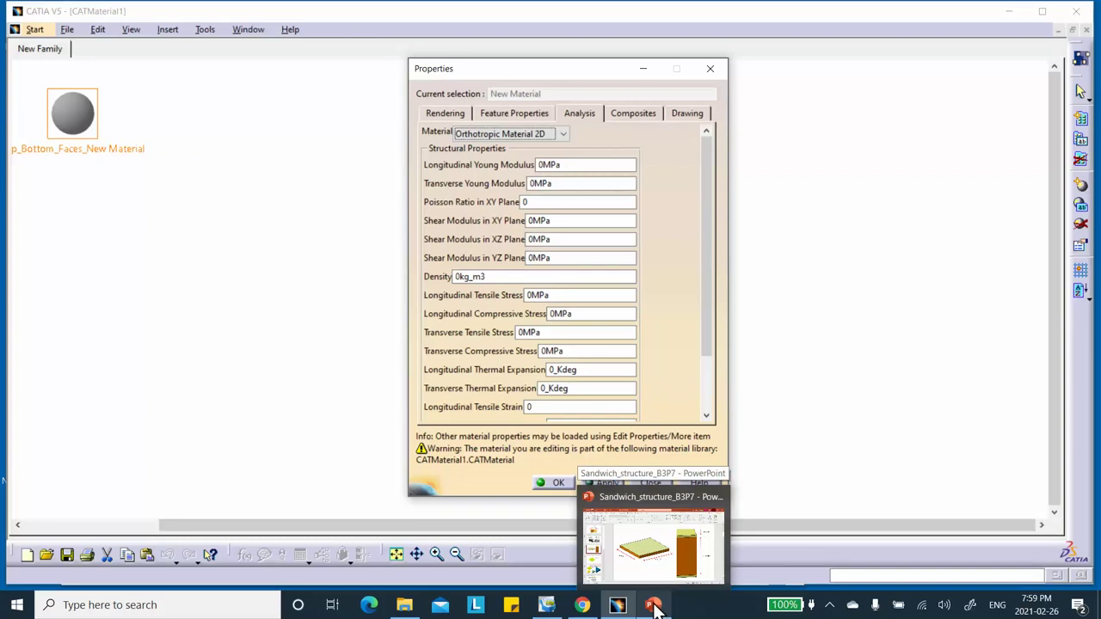
pyautogui.click(654, 609)
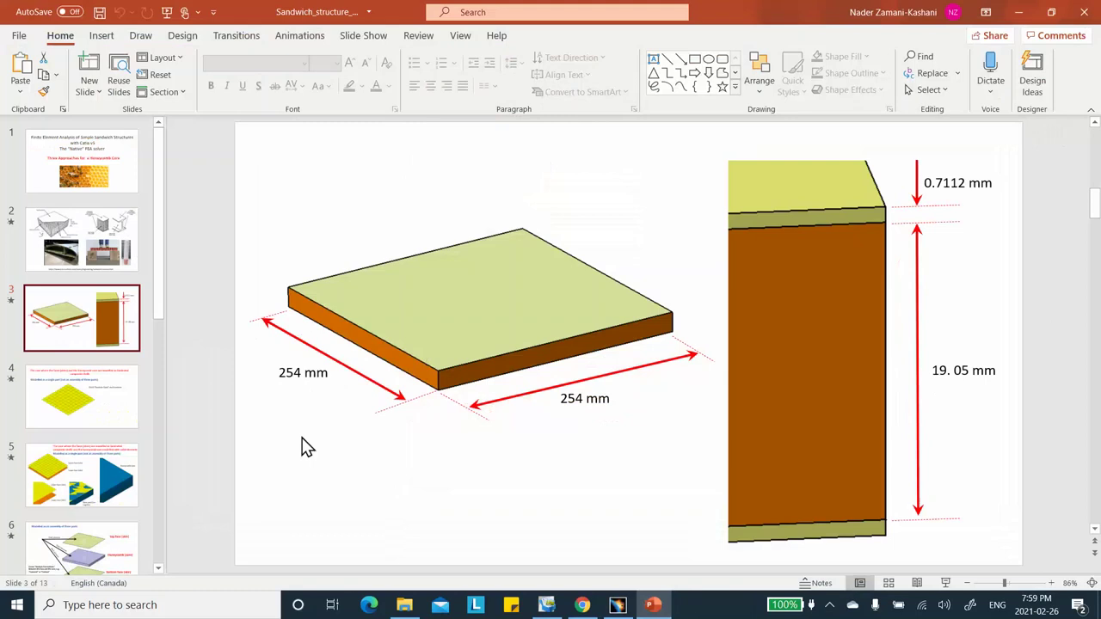
pyautogui.scroll(-3, 86, 465)
pyautogui.scroll(-3, 83, 456)
pyautogui.click(77, 473)
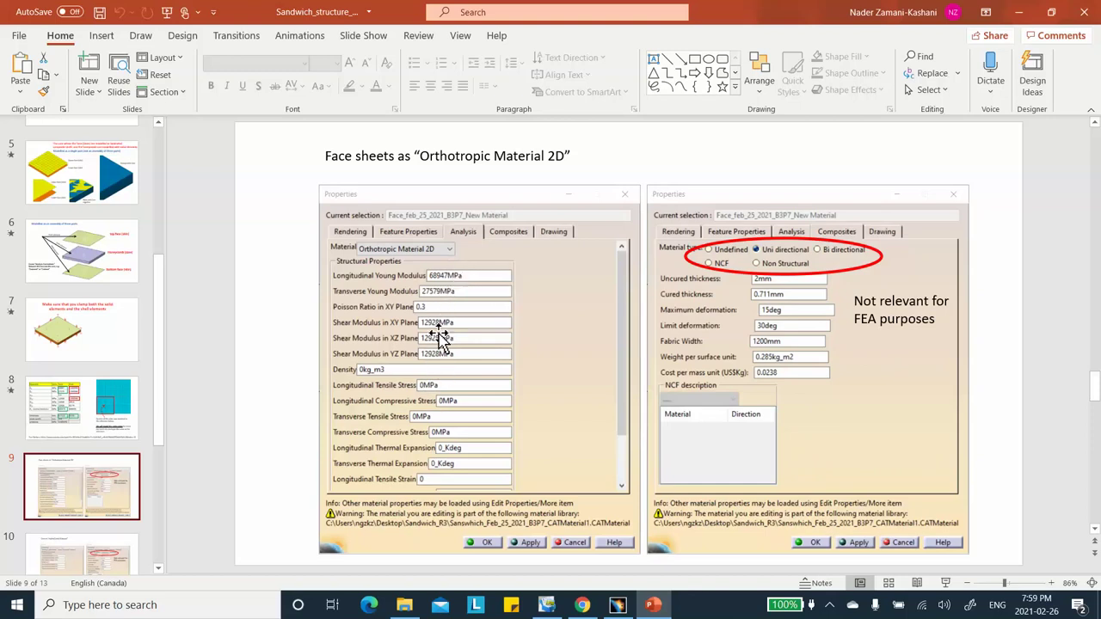
pyautogui.click(1019, 12)
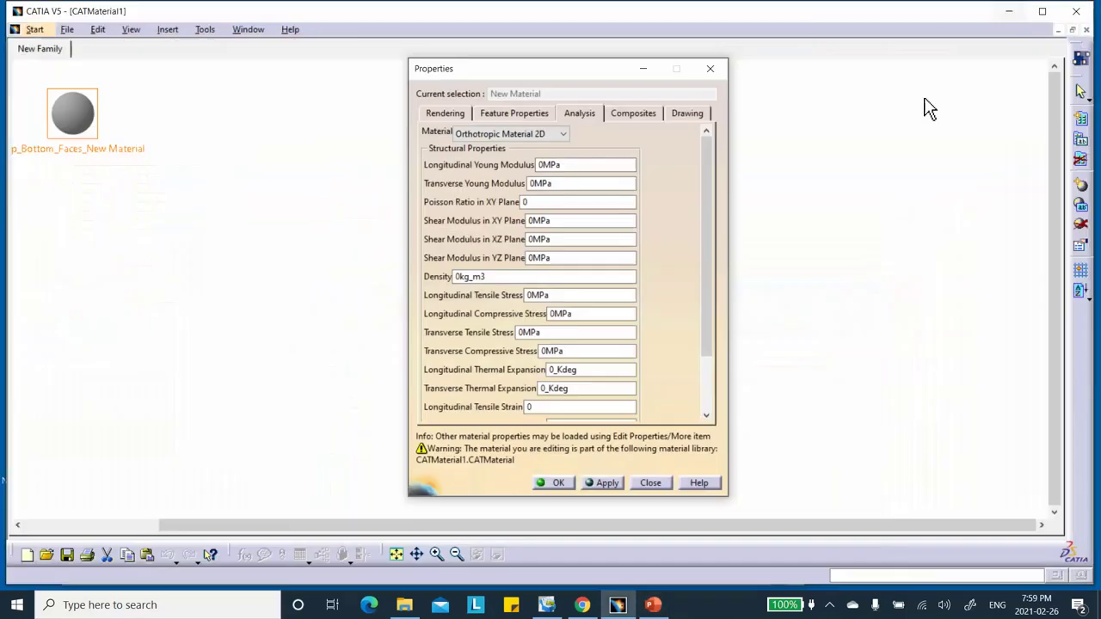
pyautogui.doubleClick(573, 166)
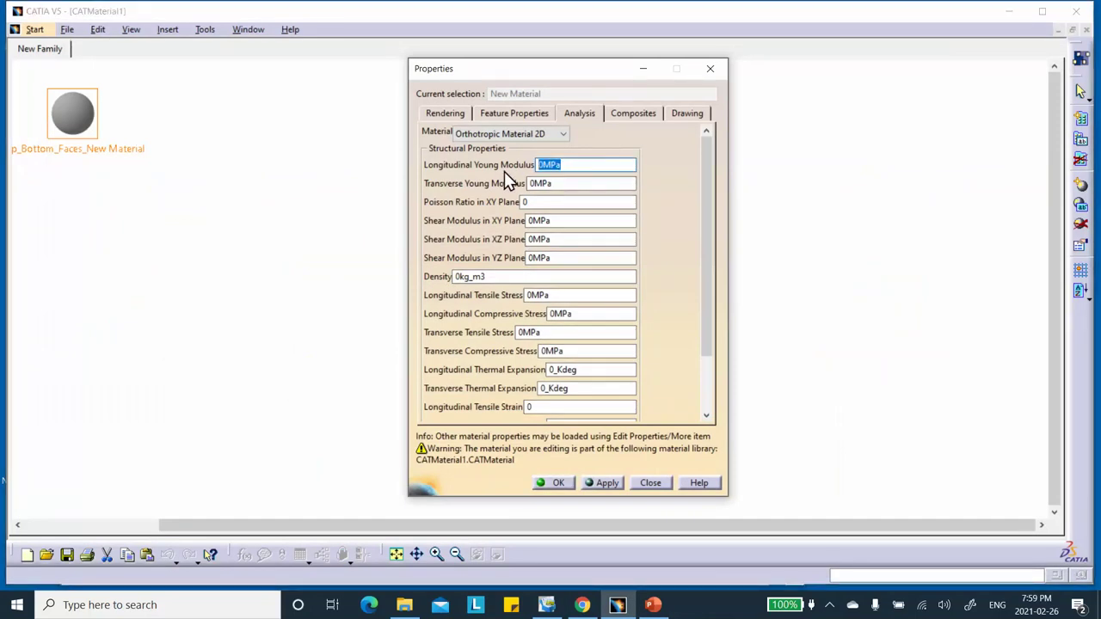
pyautogui.write('68947')
pyautogui.click(581, 185)
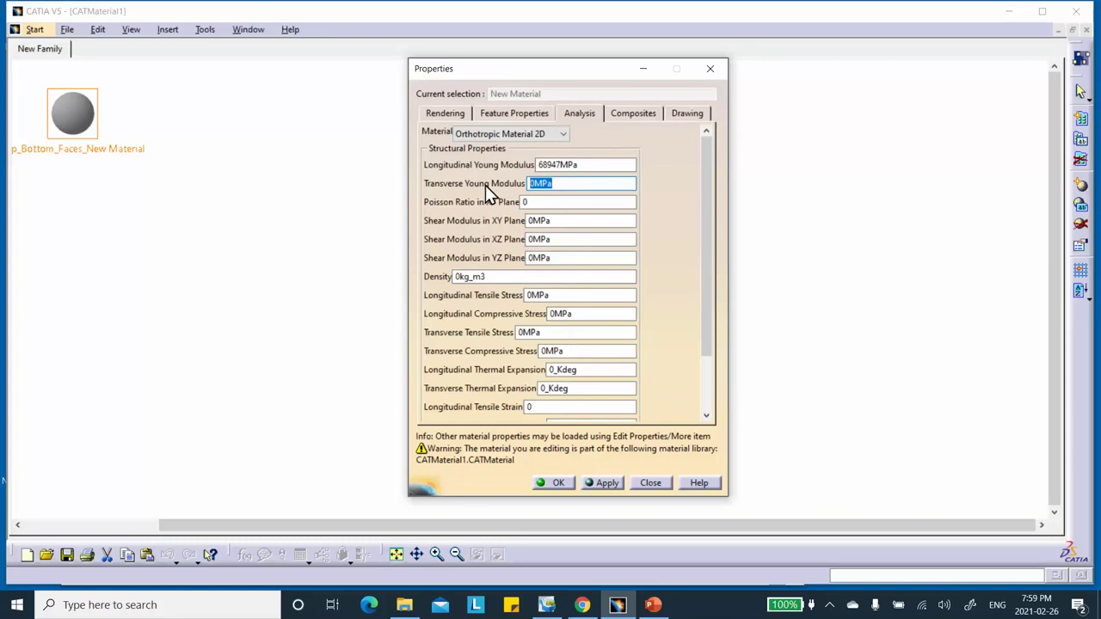
pyautogui.write('27579')
pyautogui.click(585, 205)
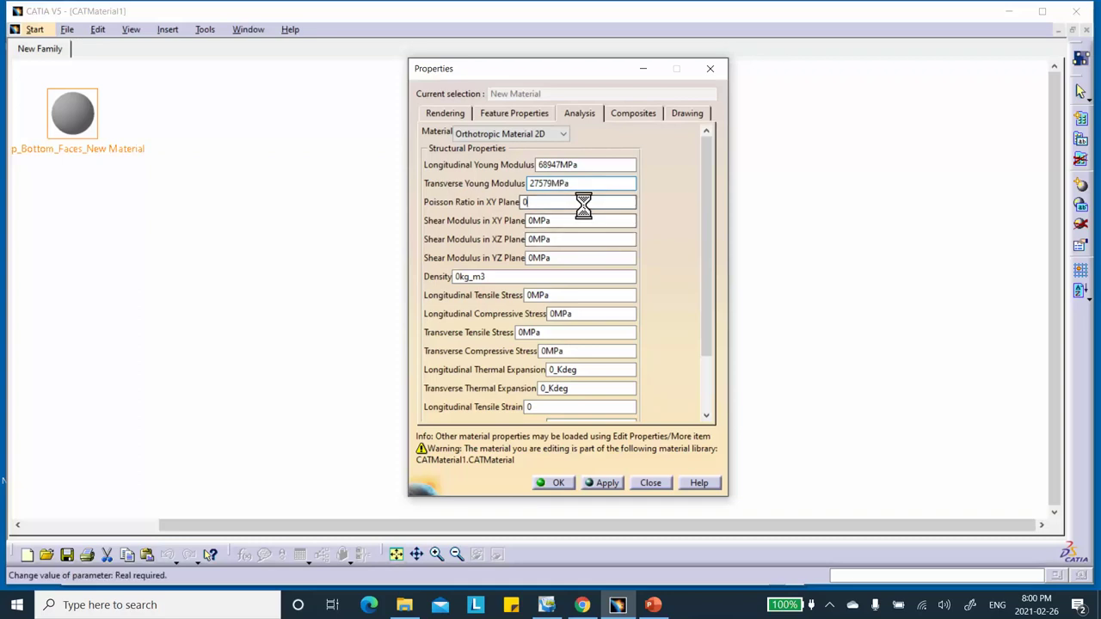
pyautogui.write('0.3')
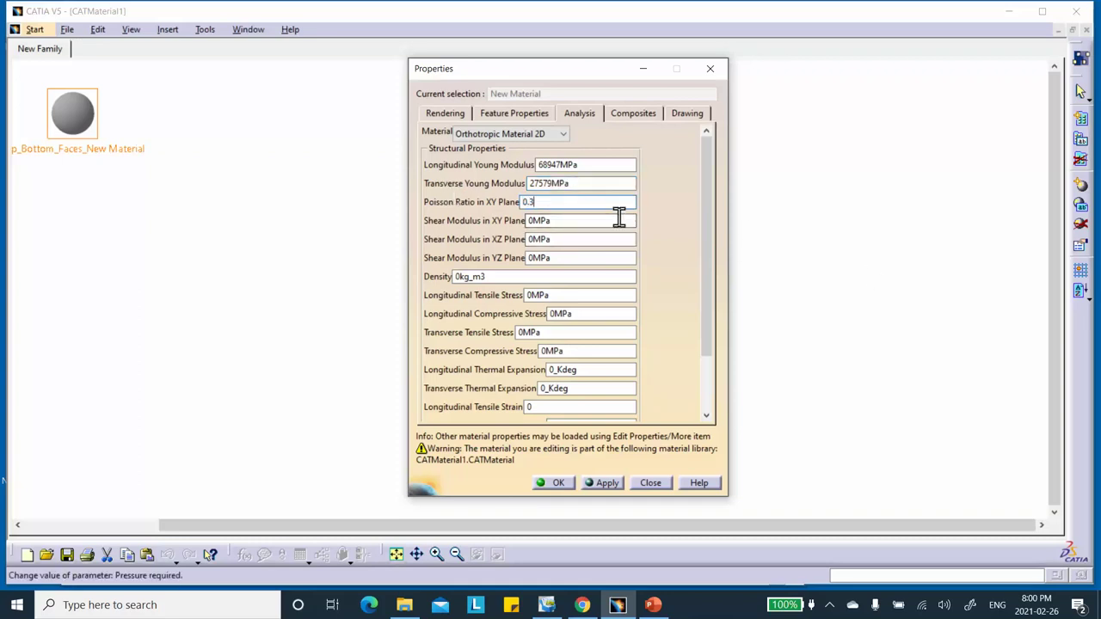
# Set the shear moduli in the XY, XZ and YZ planes to 12928 MPa each and accept the material properties.
pyautogui.click(560, 224)
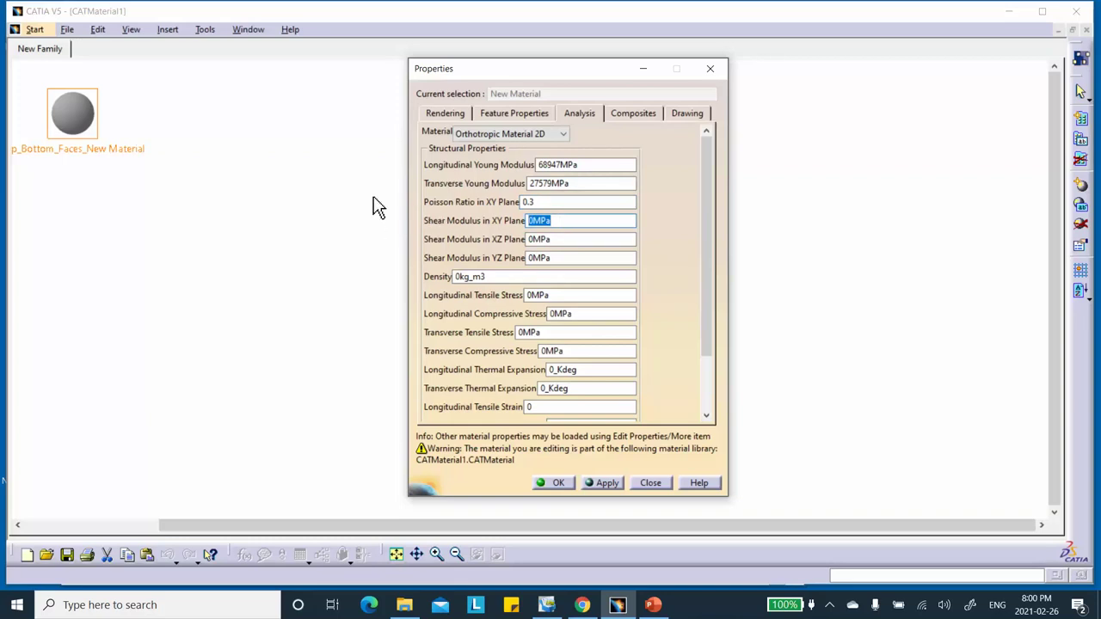
pyautogui.write('12928')
pyautogui.click(573, 239)
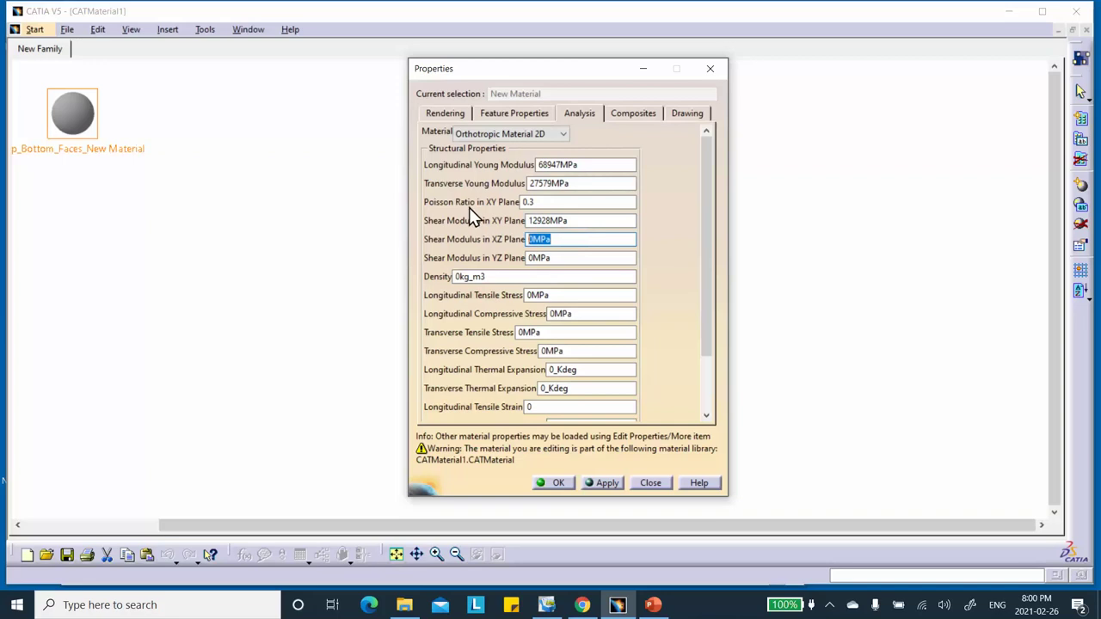
pyautogui.write('12928')
pyautogui.click(590, 258)
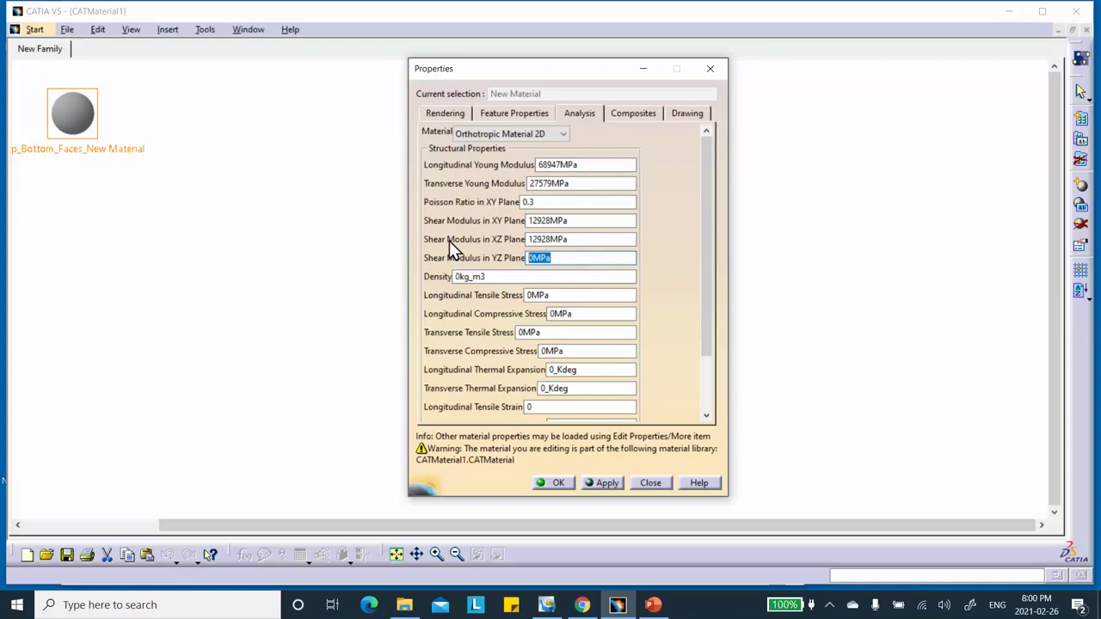
pyautogui.write('12928')
pyautogui.click(585, 277)
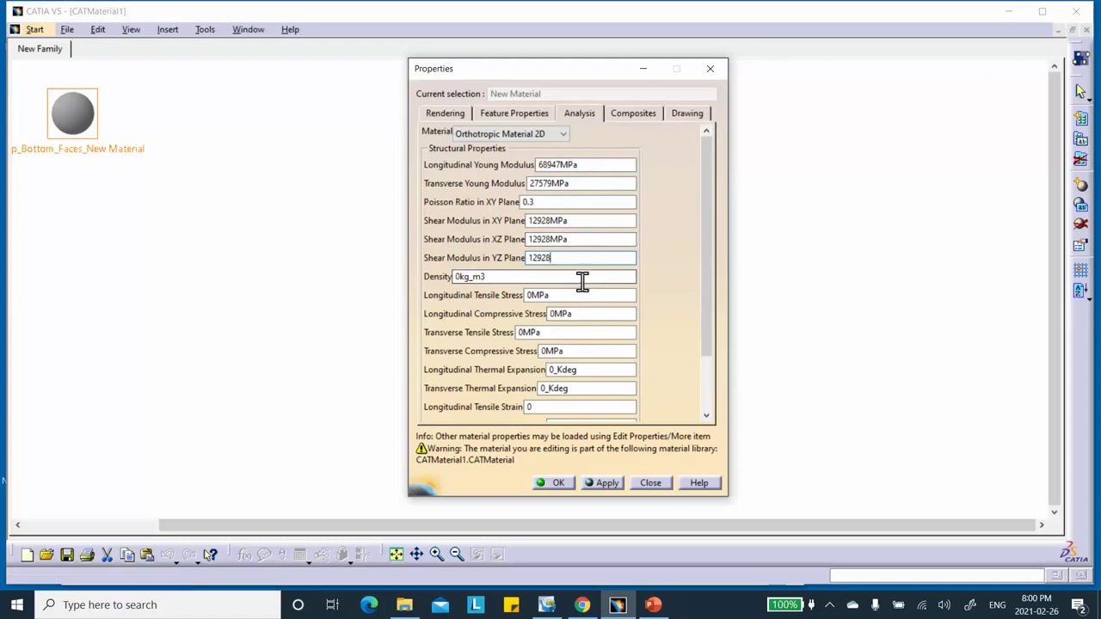
pyautogui.click(506, 273)
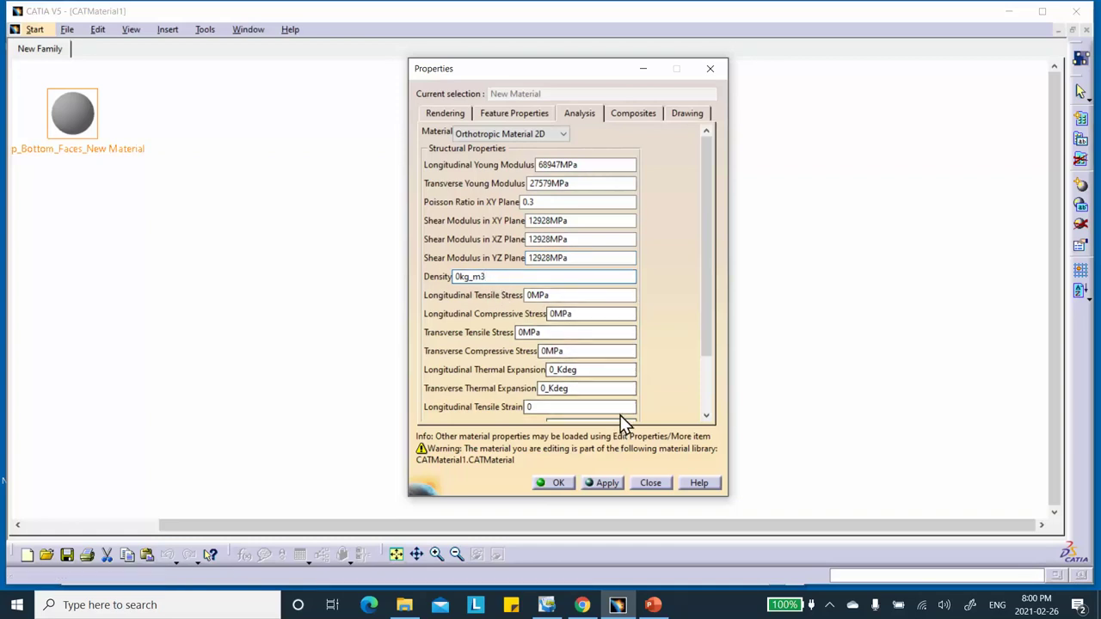
pyautogui.click(608, 484)
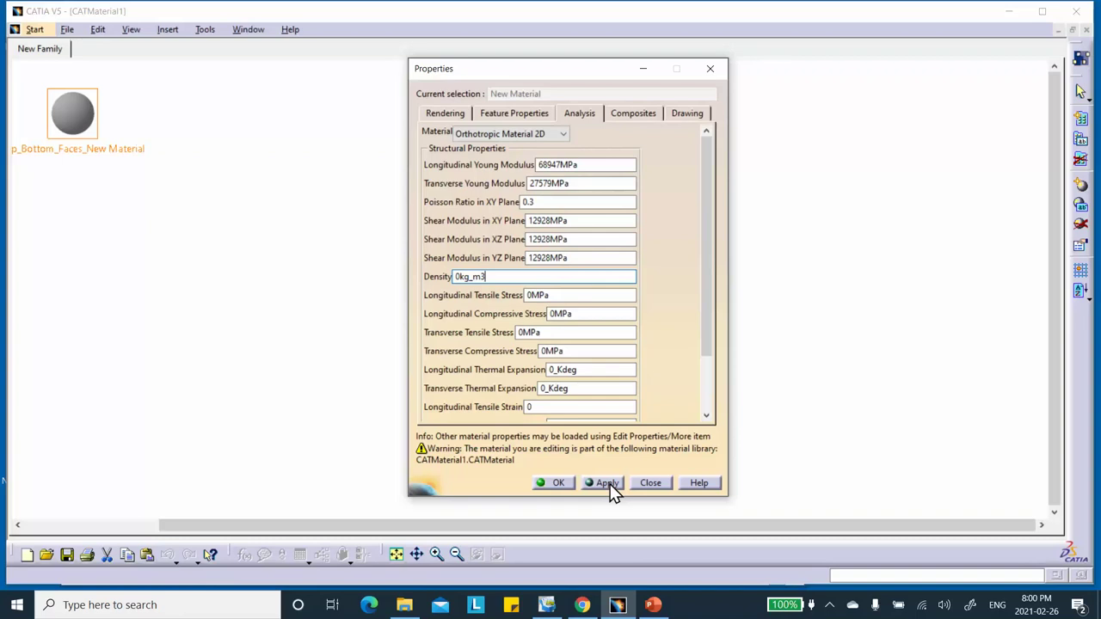
pyautogui.click(557, 484)
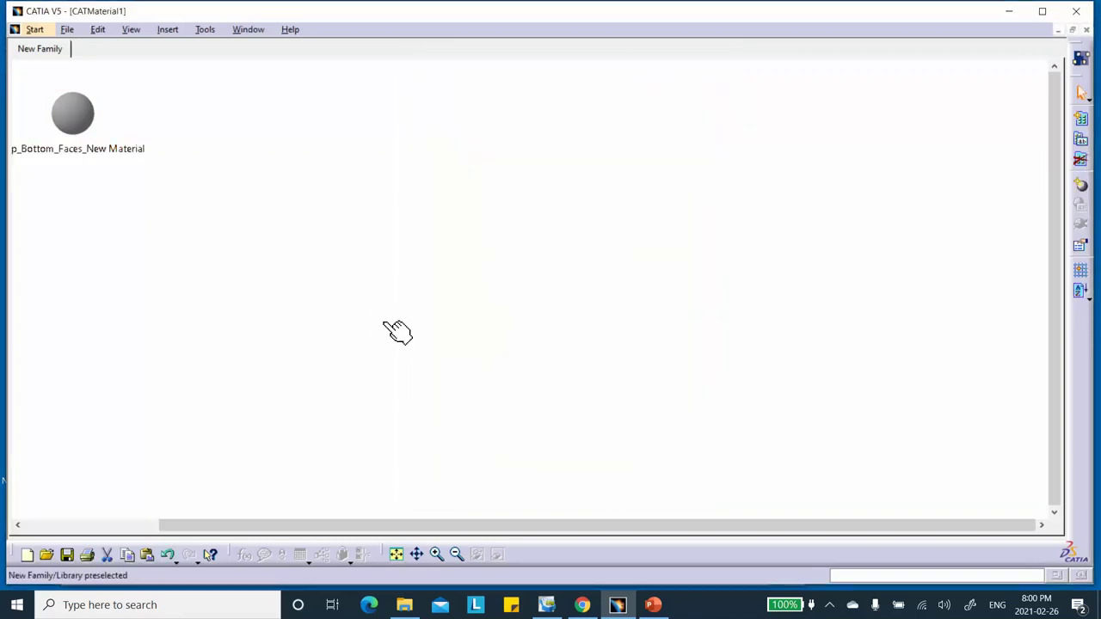
# Reposition the face material so its full name shows, and add a second new material below it.
pyautogui.click(89, 138)
pyautogui.click(307, 214)
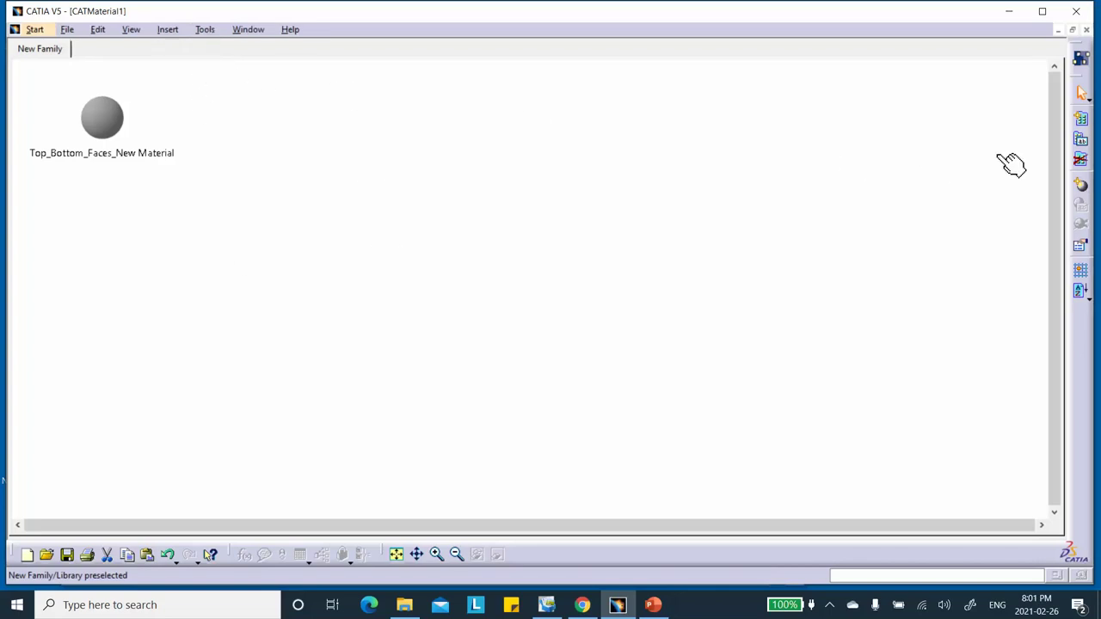
pyautogui.click(1079, 189)
pyautogui.moveTo(191, 128); pyautogui.dragTo(78, 225)
# Rename the second material as Core_Defined_as_2D_Orthotropic_New Material and apply the name.
pyautogui.doubleClick(76, 222)
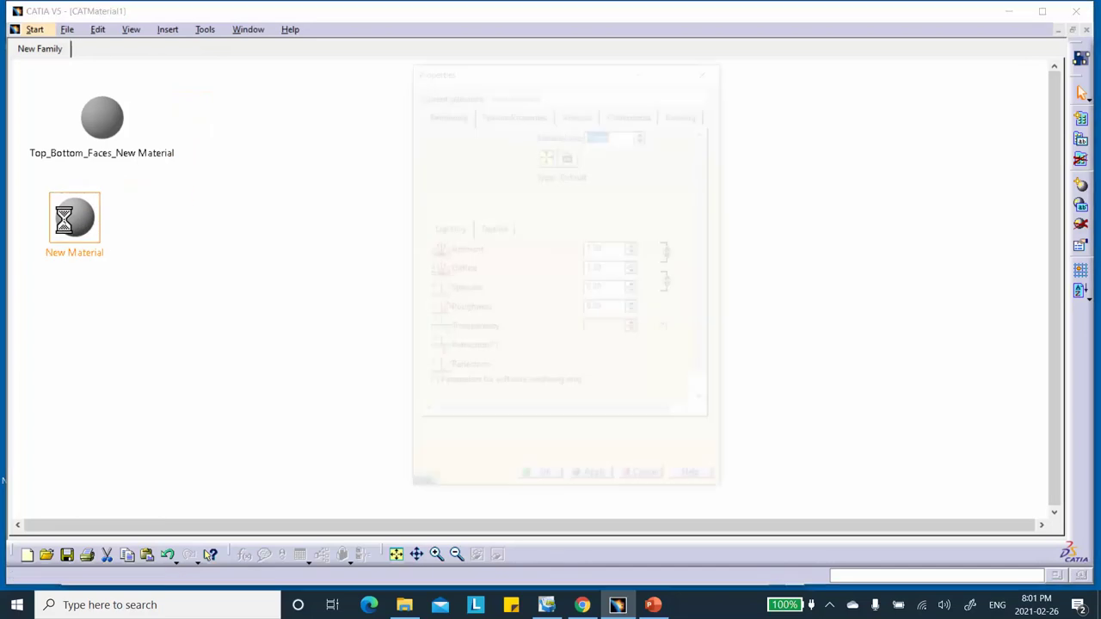
pyautogui.click(528, 116)
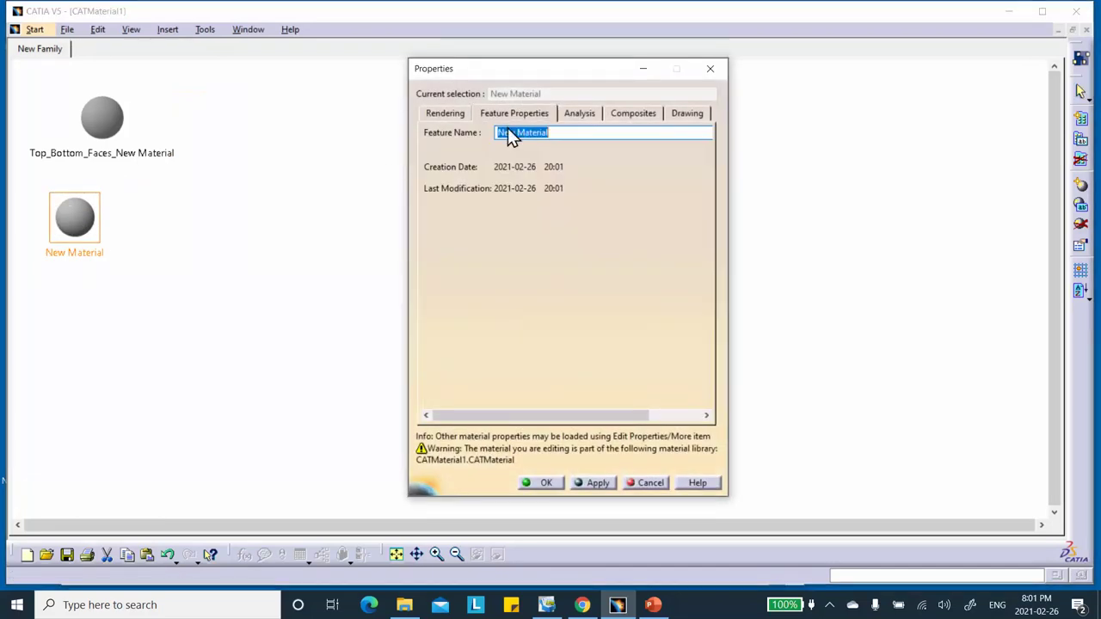
pyautogui.click(517, 134)
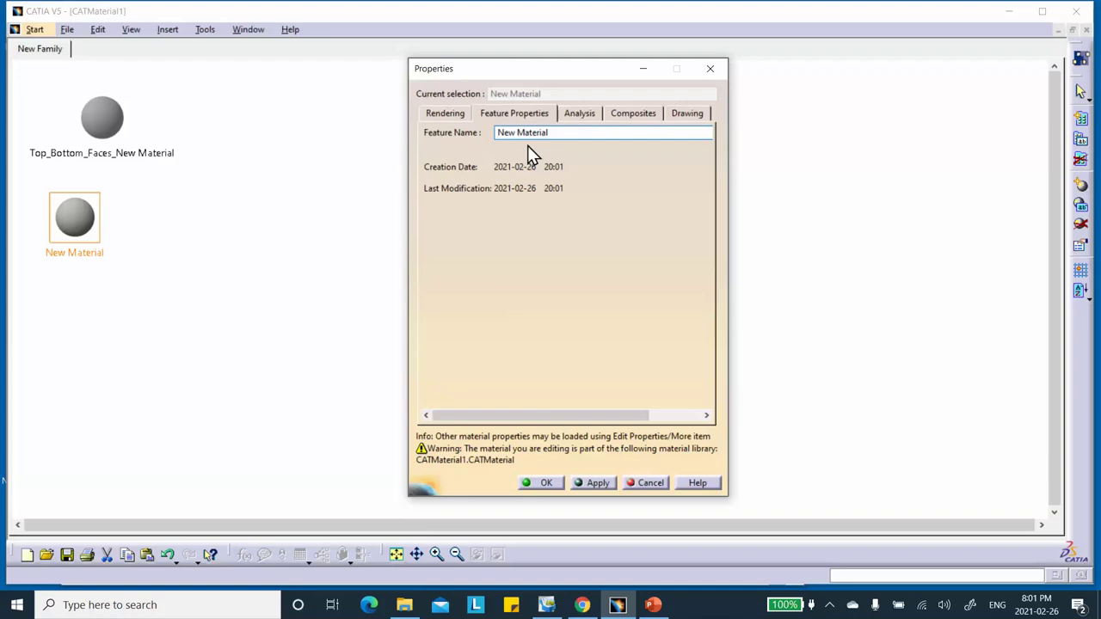
pyautogui.write('H')
pyautogui.press('BackSpace')
pyautogui.write('Core_Defined_as_2D')
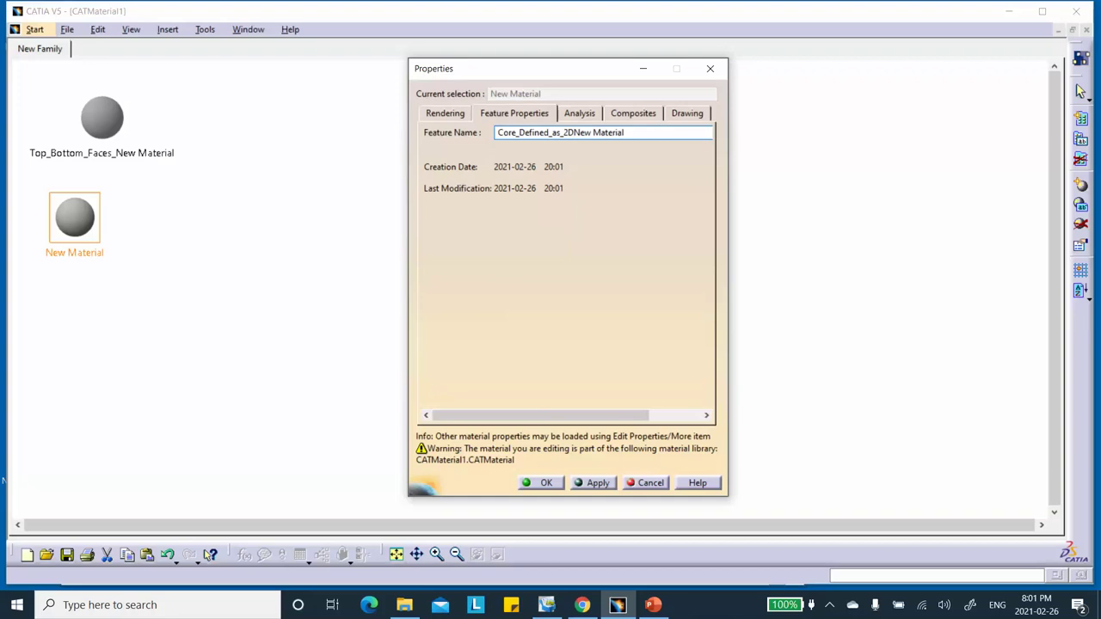
pyautogui.write('_Orthotropic')
pyautogui.write('_')
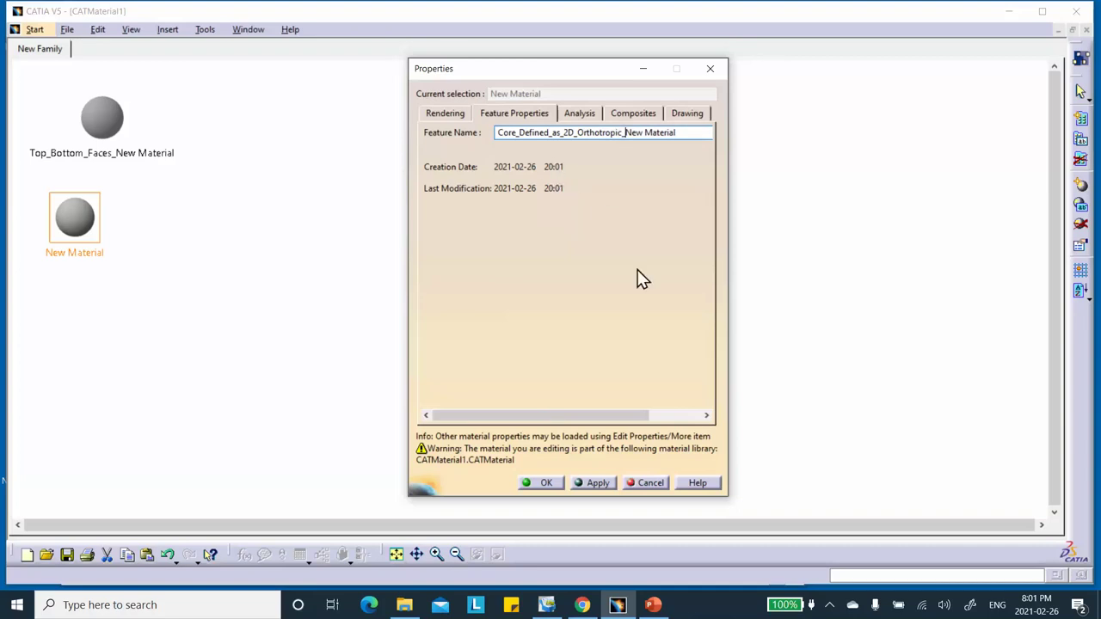
pyautogui.click(601, 486)
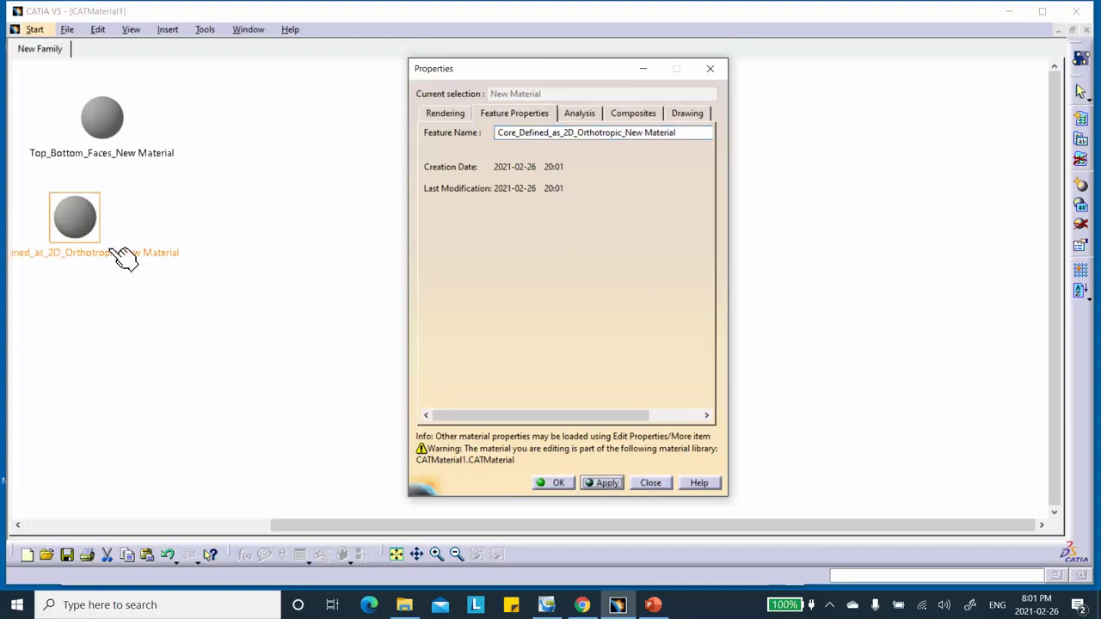
# Make the core's composite type Uni directional with 19.05 mm cured thickness, checking it against the HoneyComb core slide in PowerPoint.
pyautogui.click(631, 114)
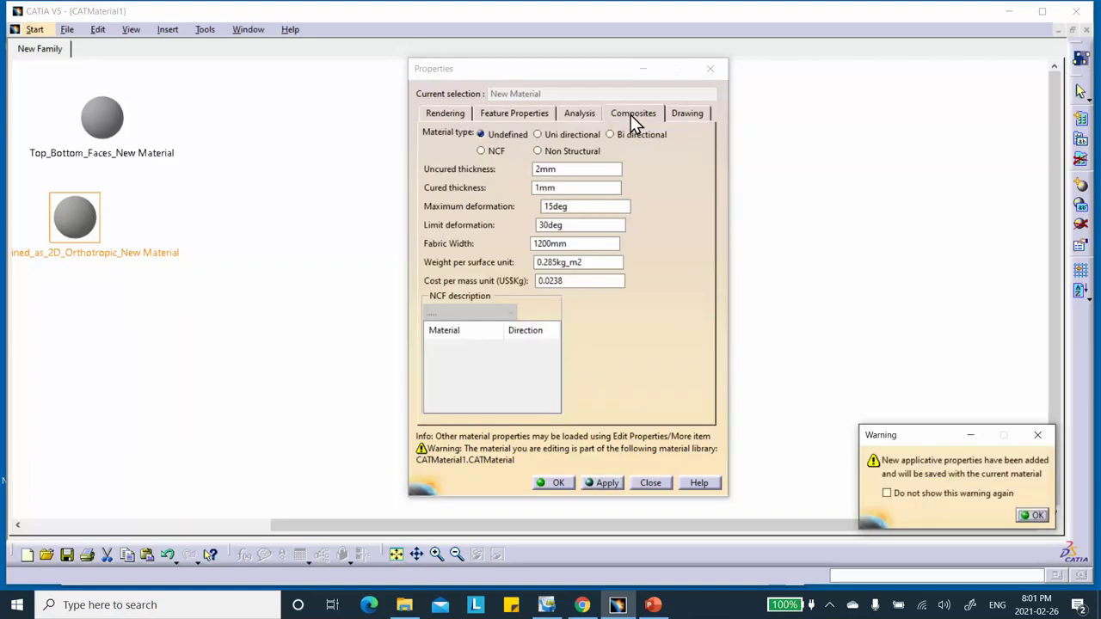
pyautogui.click(1032, 516)
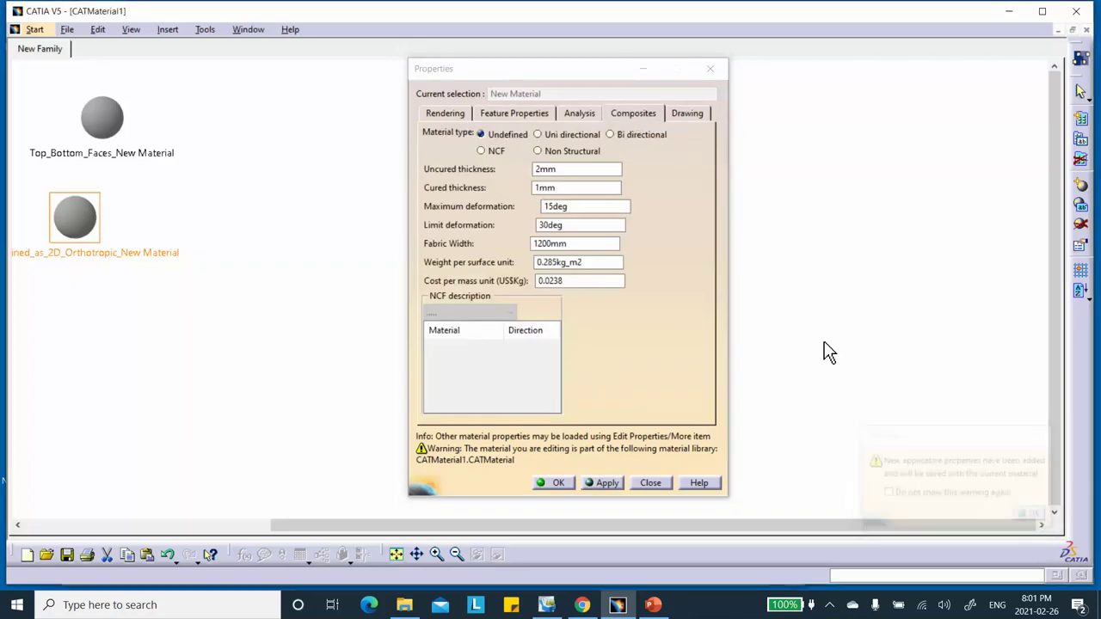
pyautogui.click(539, 135)
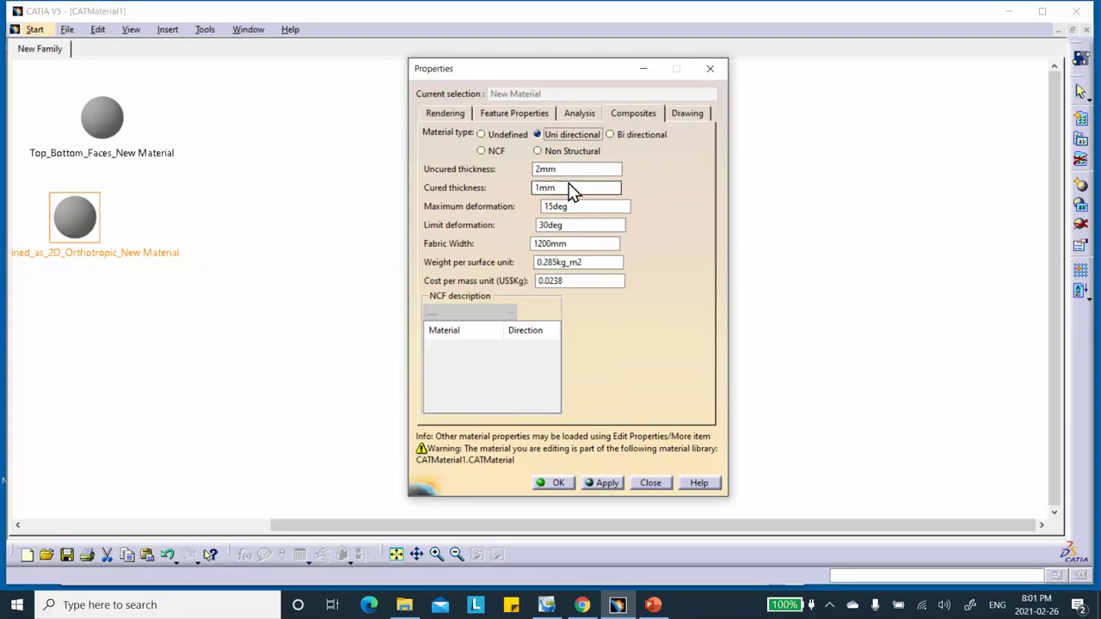
pyautogui.doubleClick(569, 188)
pyautogui.write('19')
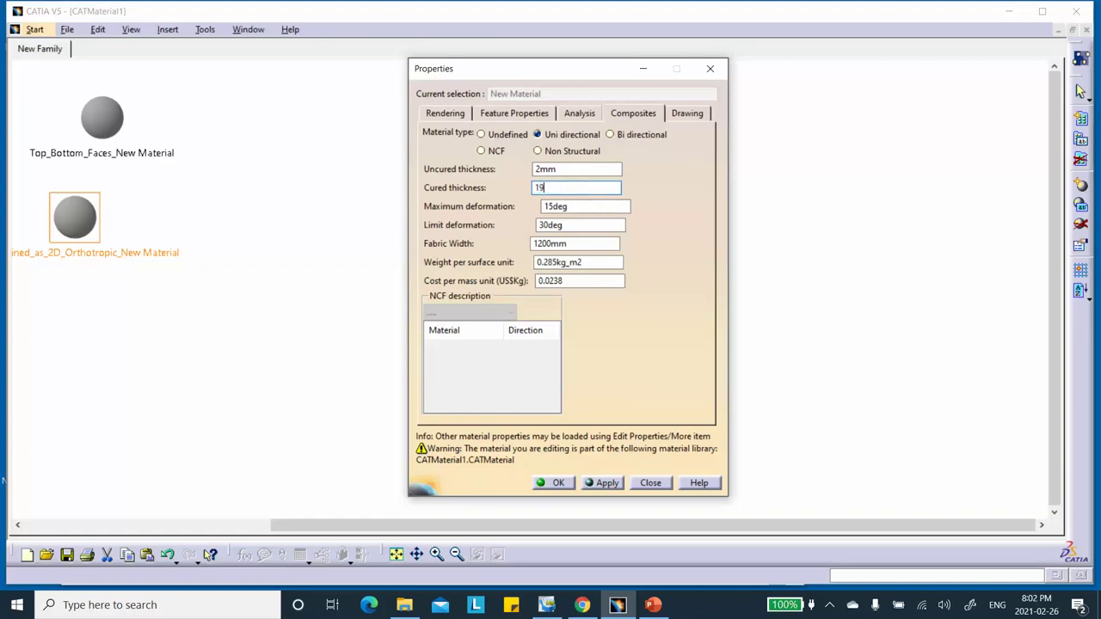
pyautogui.write('.05mm')
pyautogui.click(652, 606)
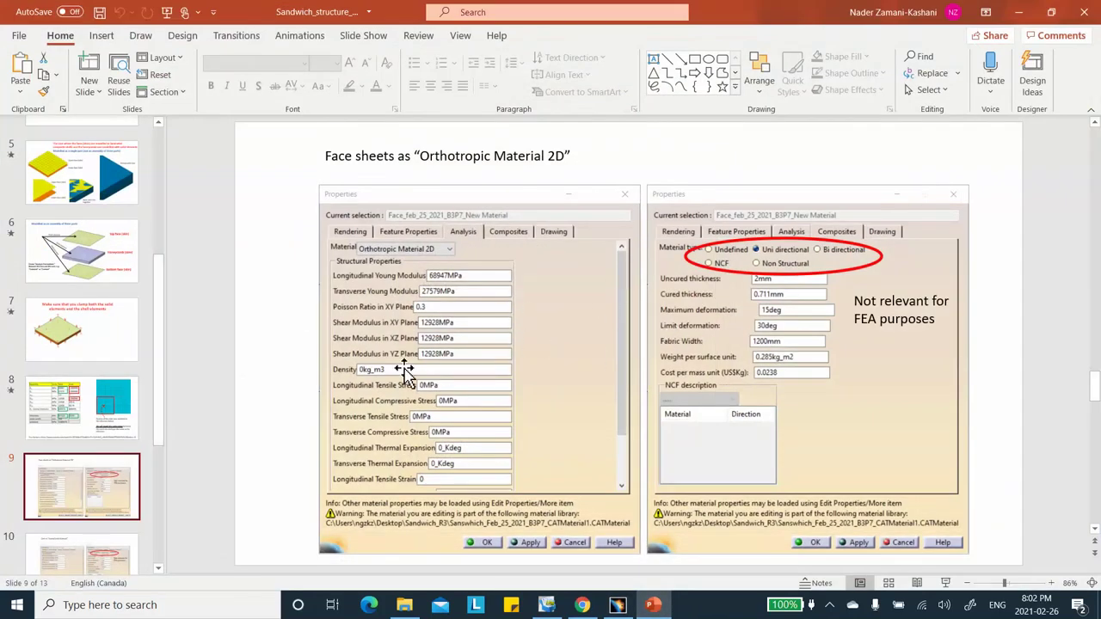
pyautogui.scroll(-1, 94, 504)
pyautogui.click(83, 516)
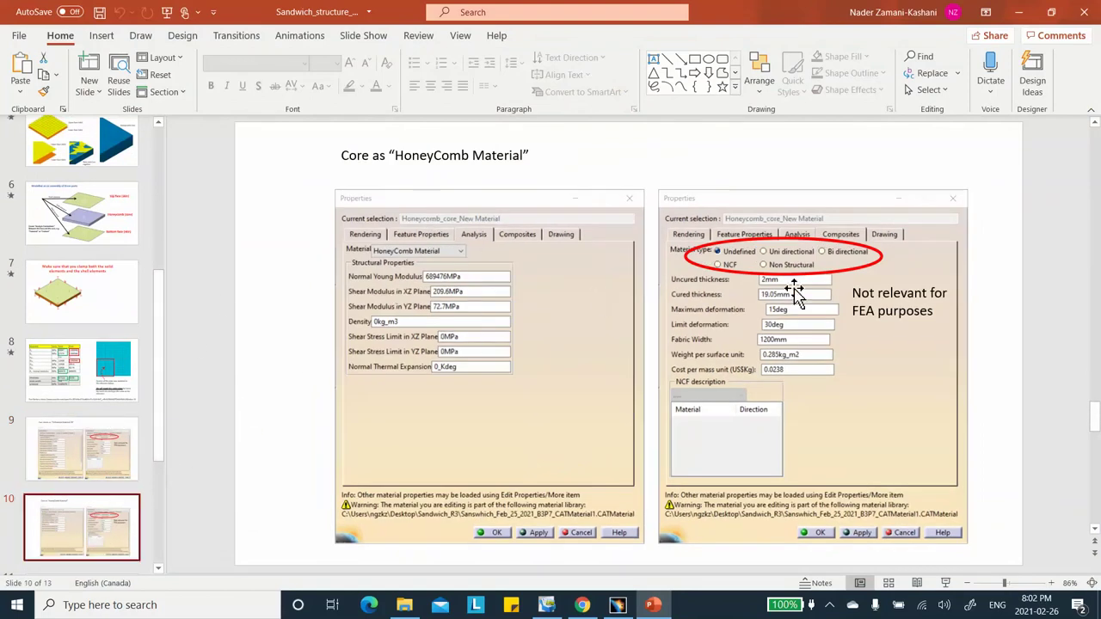
pyautogui.click(1021, 12)
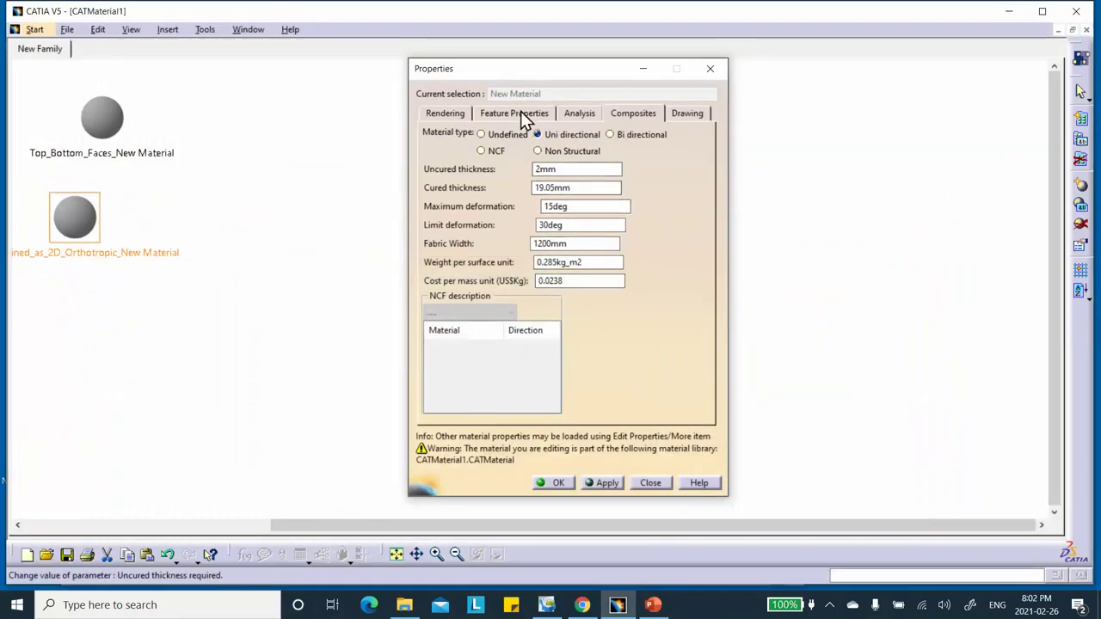
# Define the core material's analysis type as Orthotropic Material 2D.
pyautogui.click(579, 114)
pyautogui.click(561, 135)
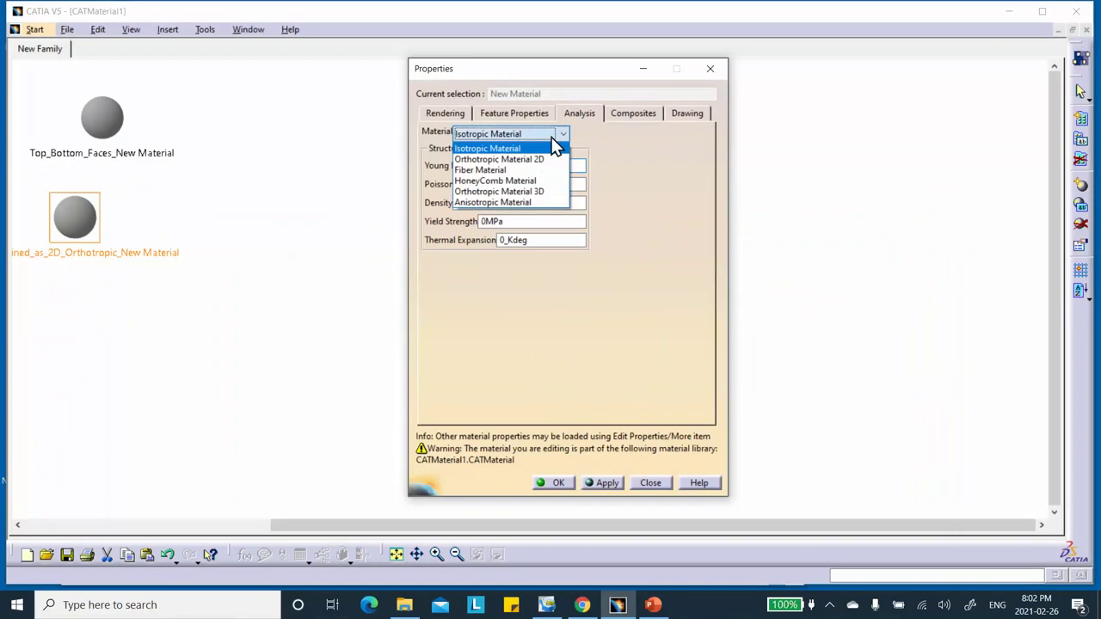
pyautogui.click(526, 161)
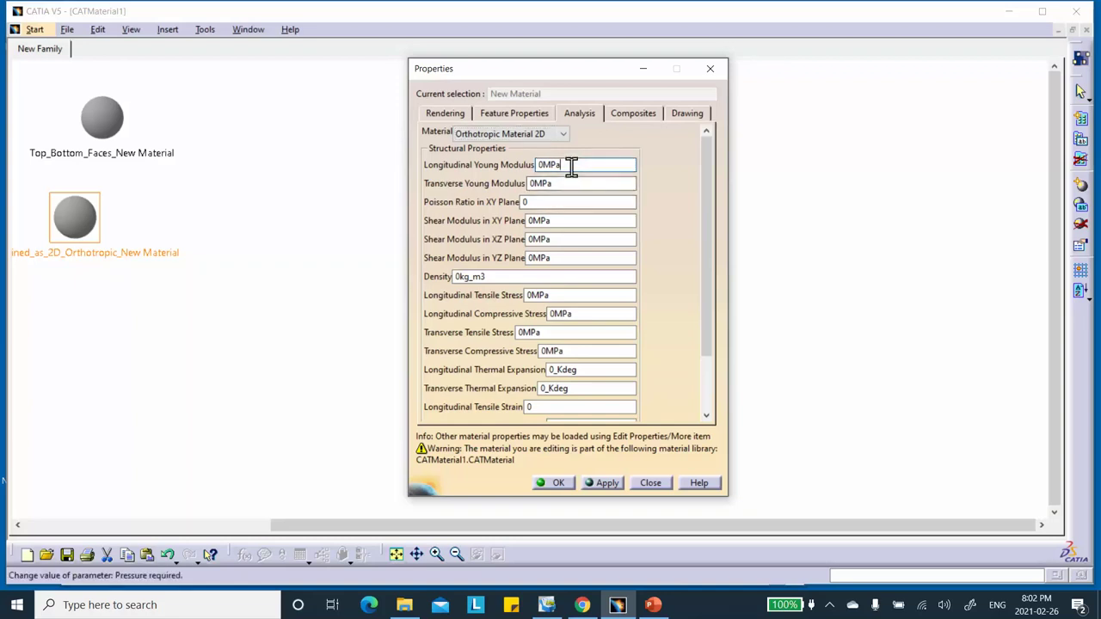
# Set the core's longitudinal Young modulus to 0.06894 MPa, following the E1 value in the PowerPoint quantity table.
pyautogui.doubleClick(570, 166)
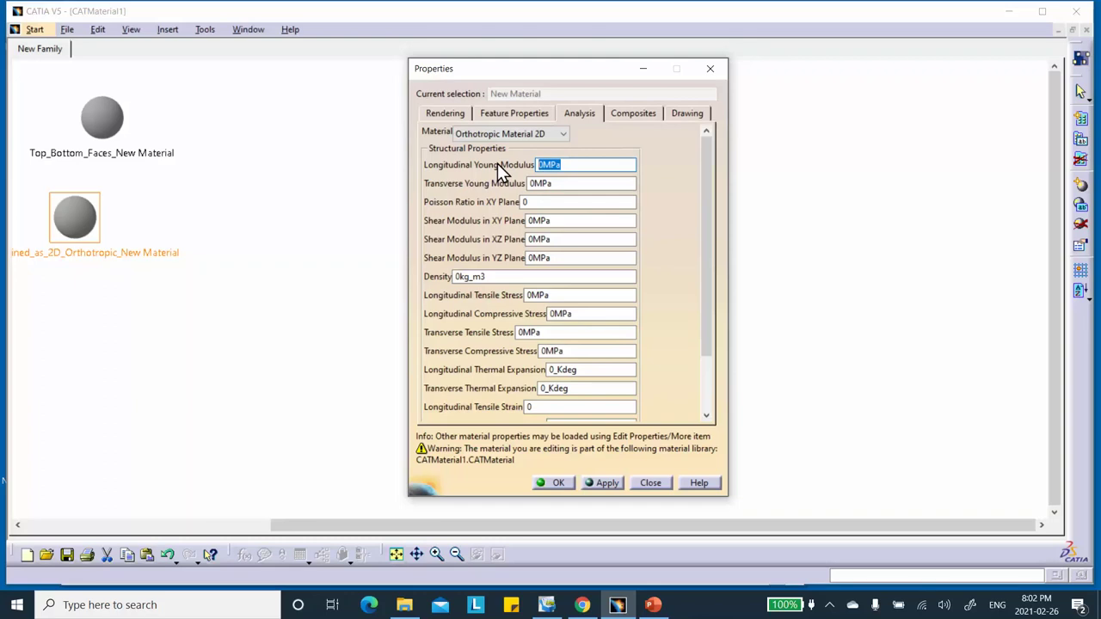
pyautogui.write('0.')
pyautogui.write('069')
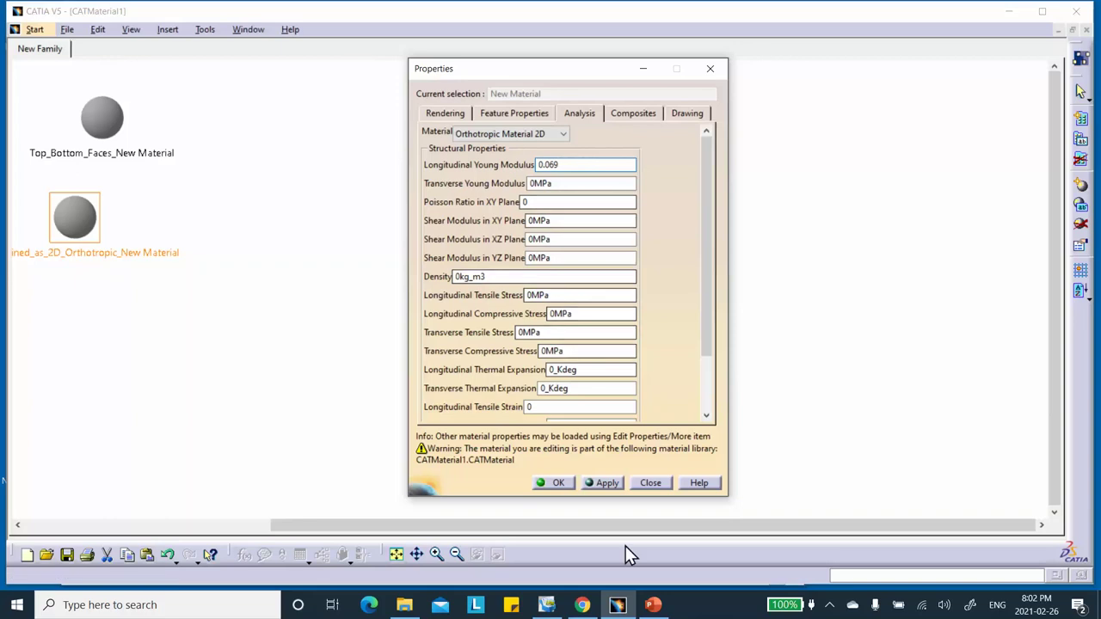
pyautogui.click(654, 605)
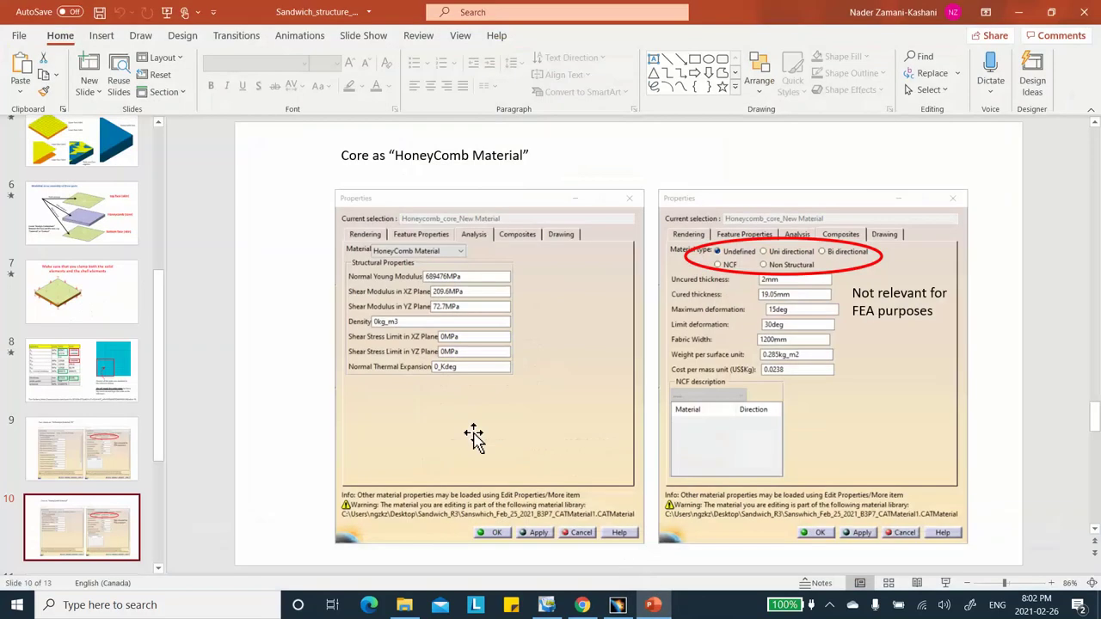
pyautogui.click(123, 353)
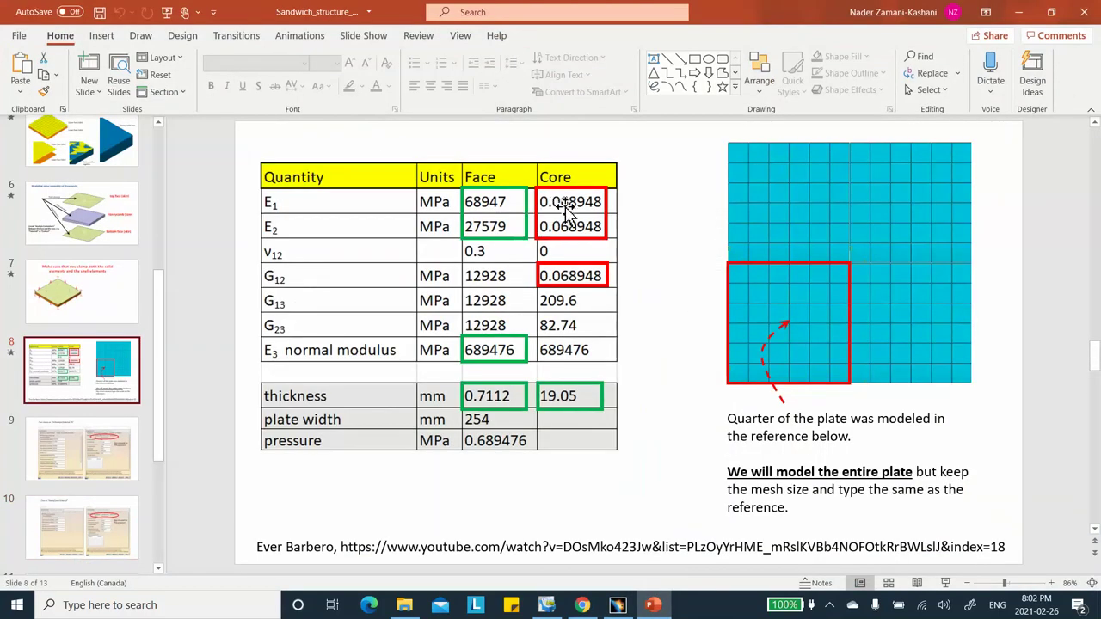
pyautogui.click(1018, 12)
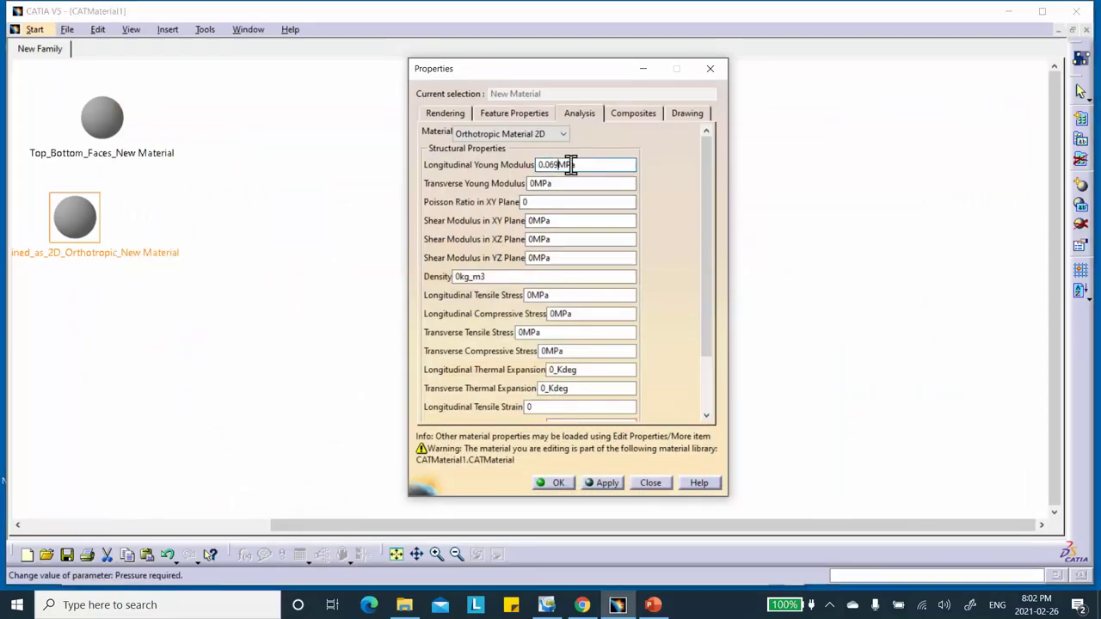
pyautogui.write('89')
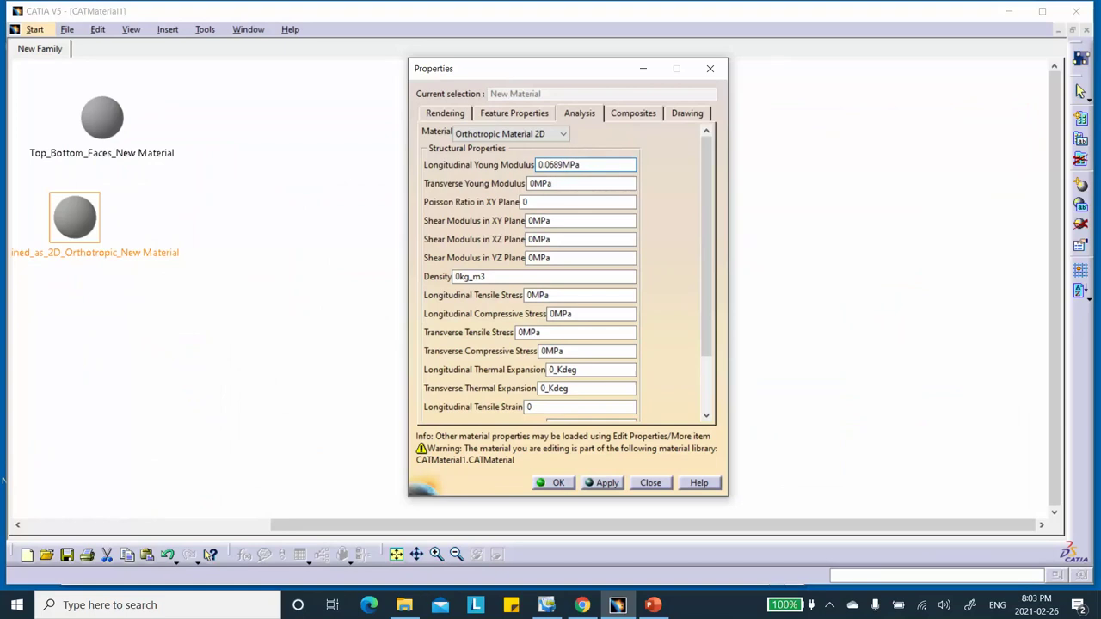
pyautogui.write('4')
# Look up the core's E2 value in the PowerPoint table and set the transverse Young modulus to 0.069 MPa.
pyautogui.click(590, 185)
pyautogui.click(653, 605)
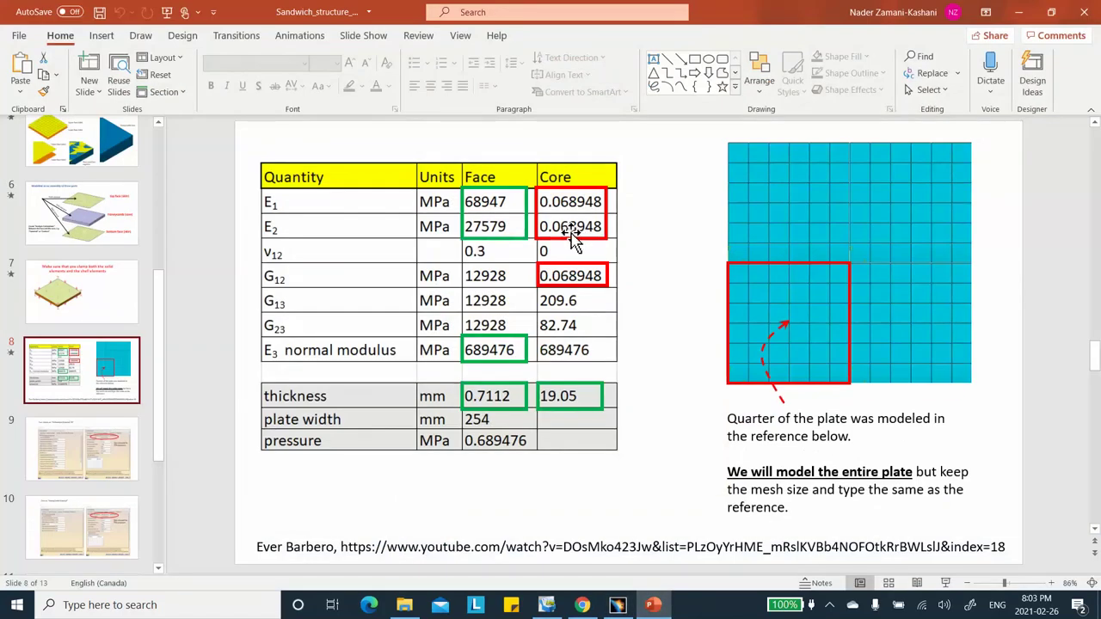
pyautogui.click(1018, 12)
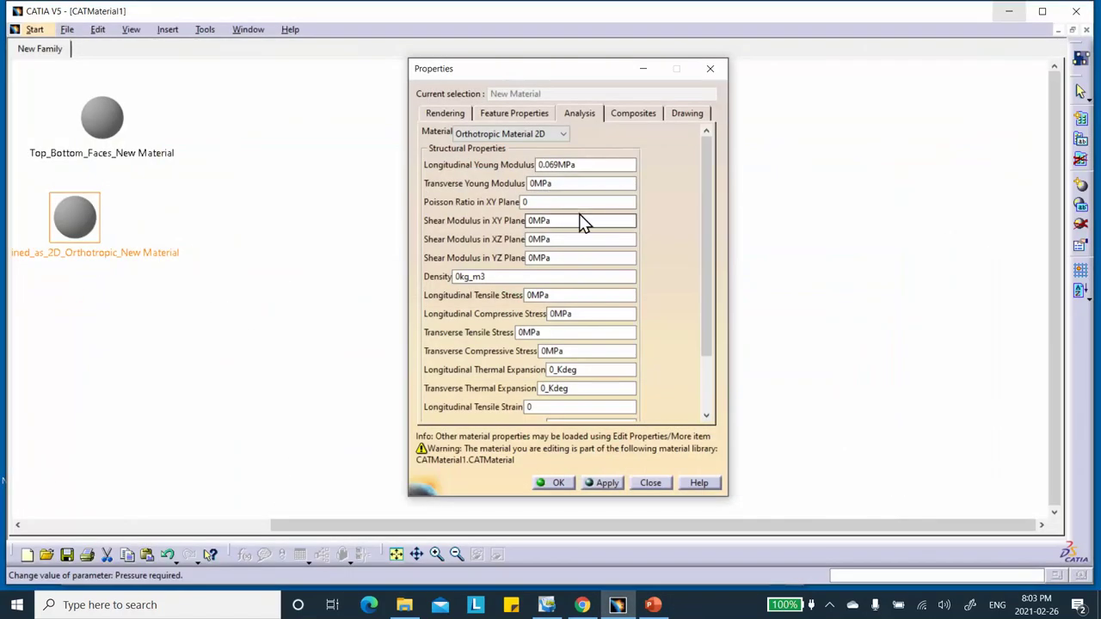
pyautogui.doubleClick(568, 184)
pyautogui.write('0.06')
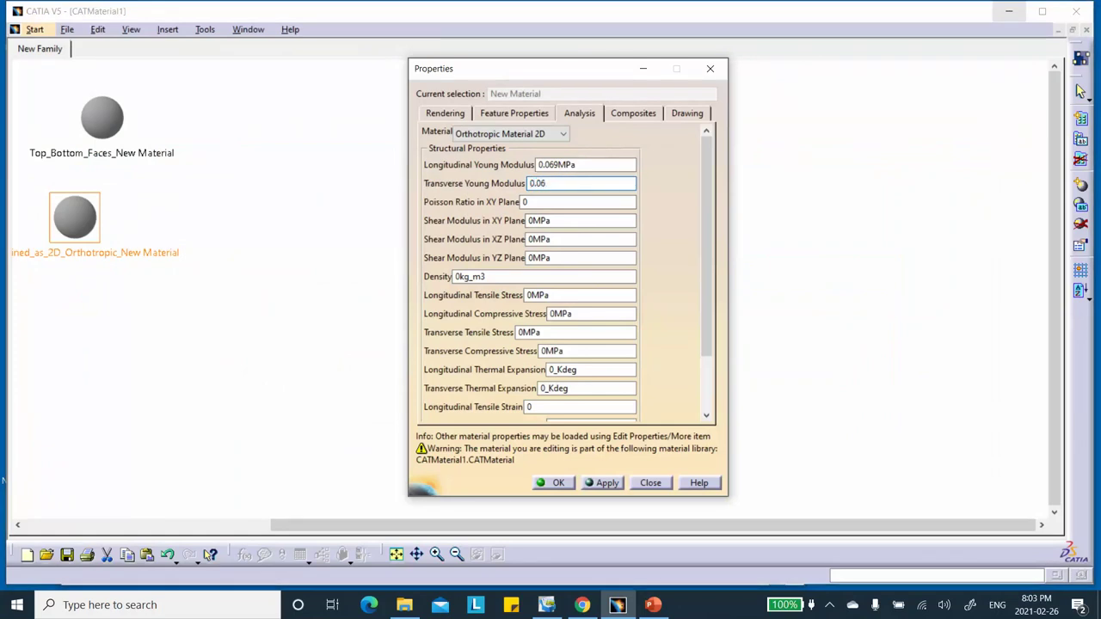
pyautogui.write('9MPa')
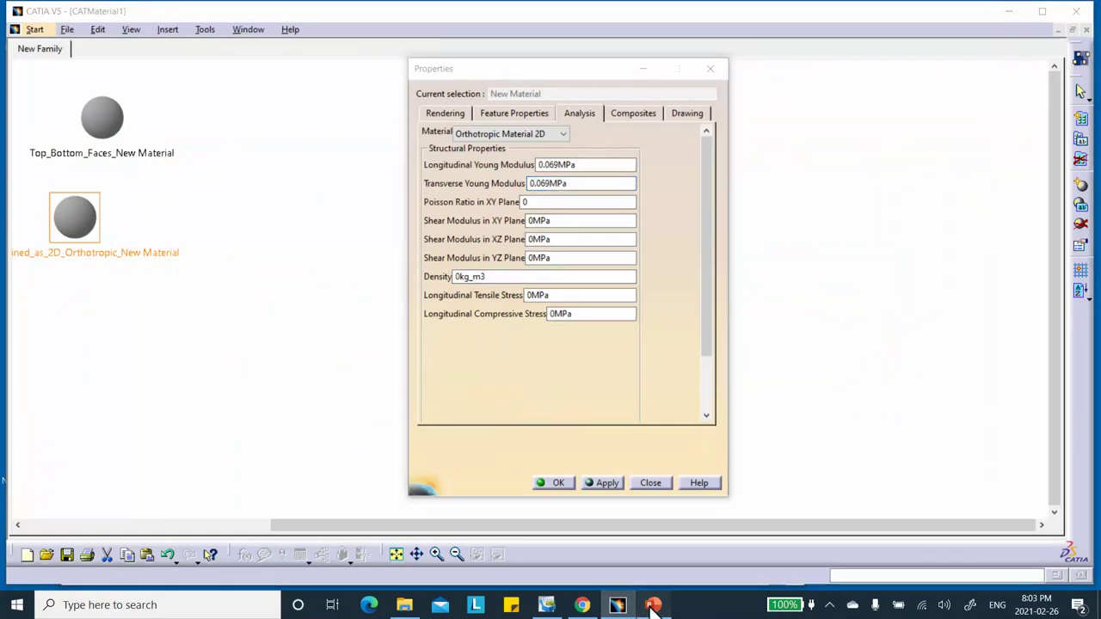
# Refine the core's transverse Young modulus to 0.06894 MPa and consult the PowerPoint table for the core's remaining values.
pyautogui.click(653, 605)
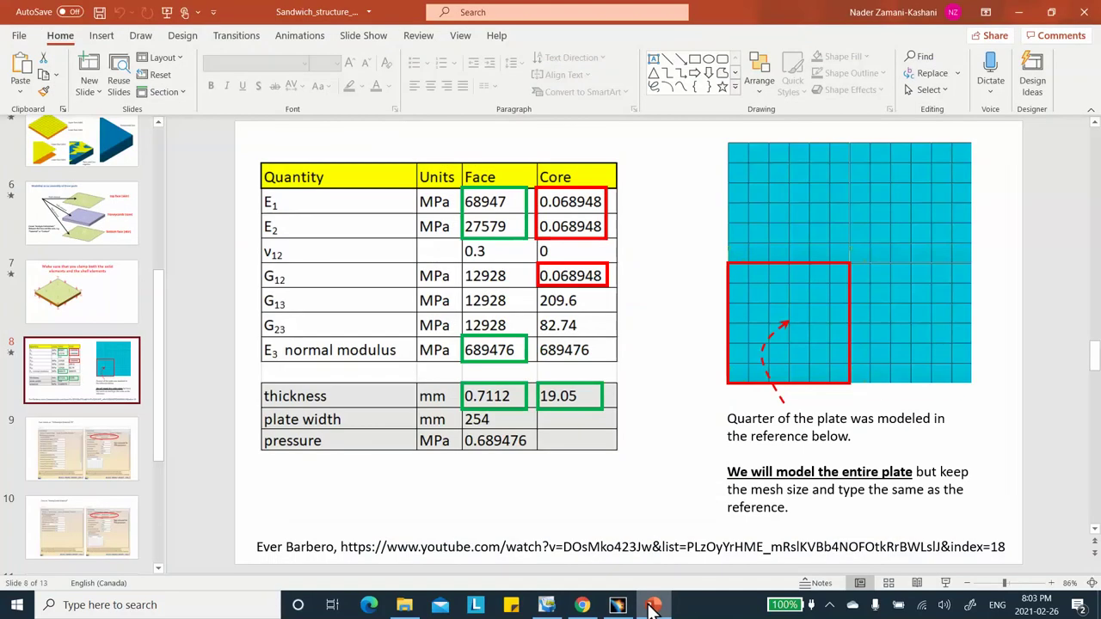
pyautogui.click(653, 605)
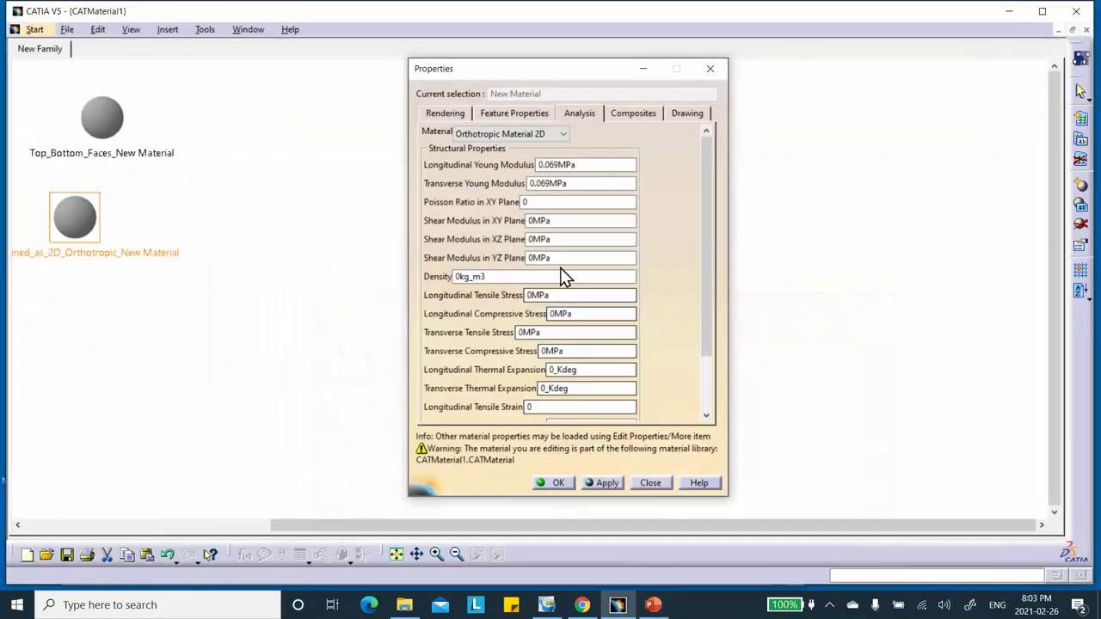
pyautogui.click(551, 186)
pyautogui.press('BackSpace')
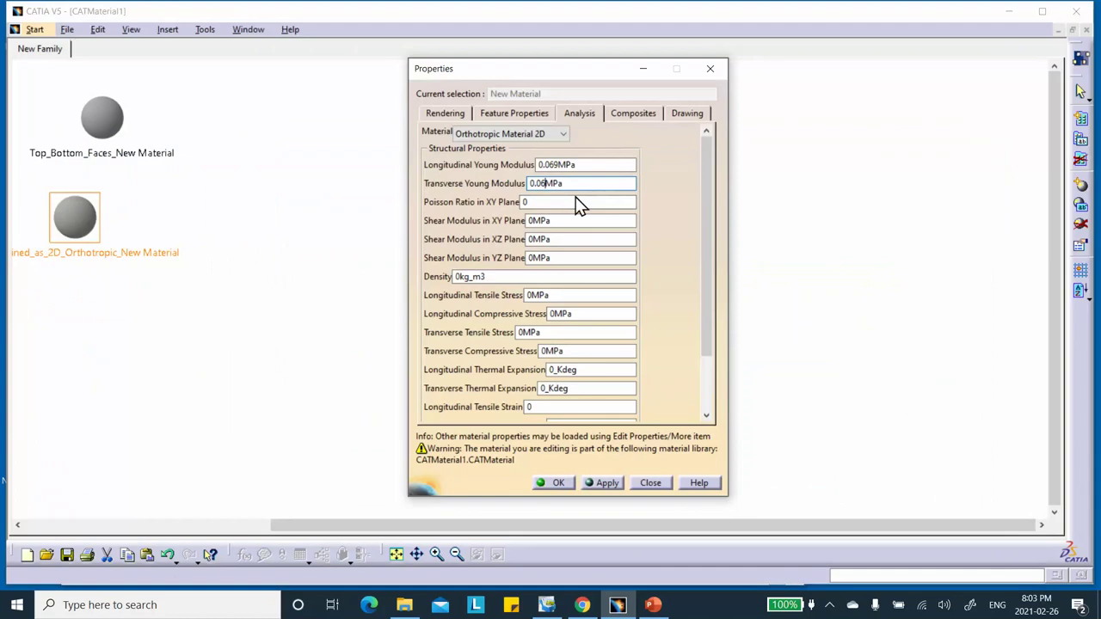
pyautogui.write('894')
pyautogui.press('Tab')
pyautogui.click(654, 605)
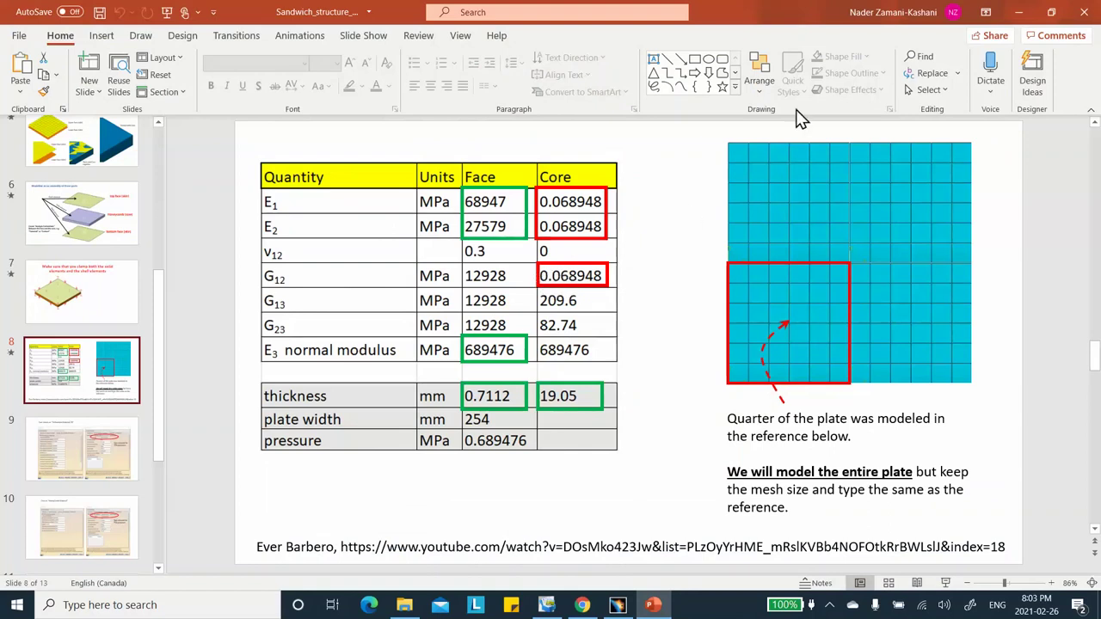
pyautogui.click(1018, 12)
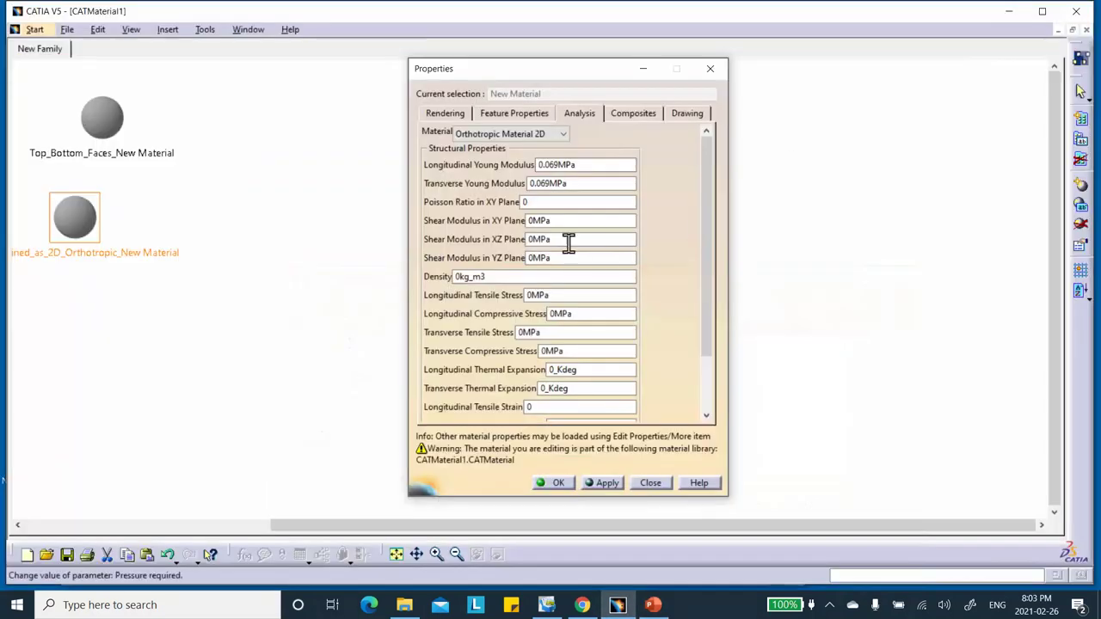
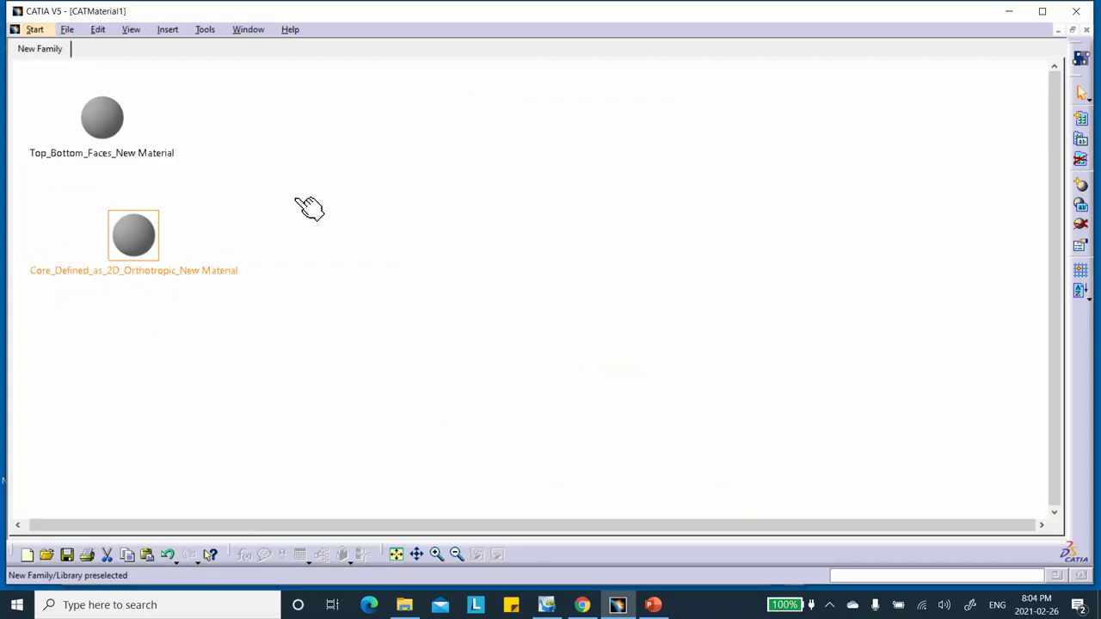
# Add a third material to the family, place it below the 2D orthotropic core material and open its properties.
pyautogui.click(1082, 191)
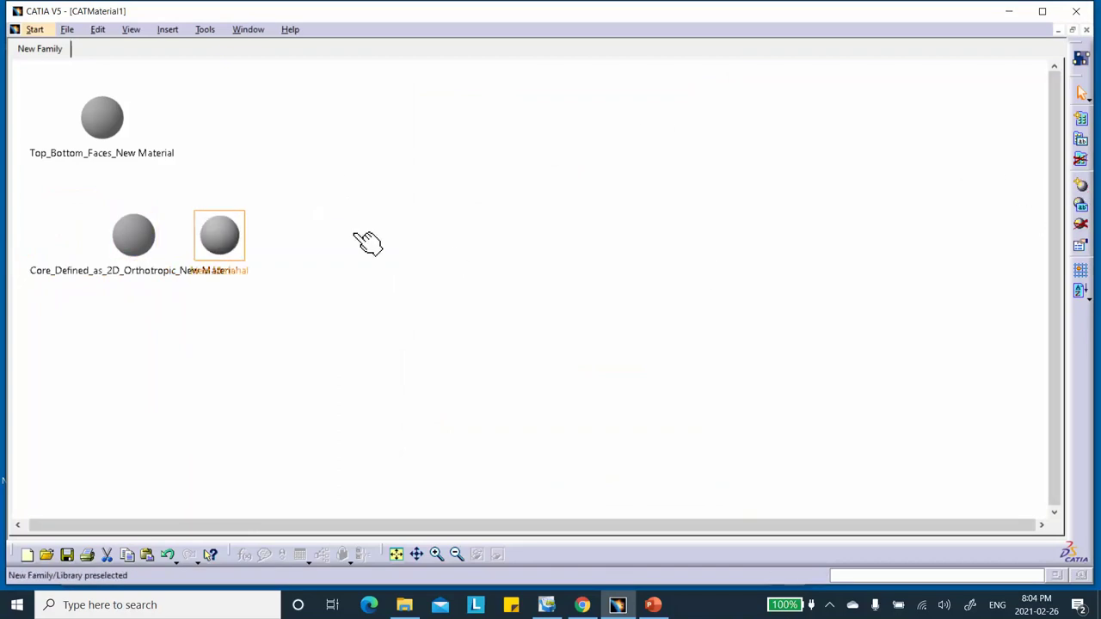
pyautogui.moveTo(221, 236); pyautogui.dragTo(77, 348)
pyautogui.doubleClick(86, 348)
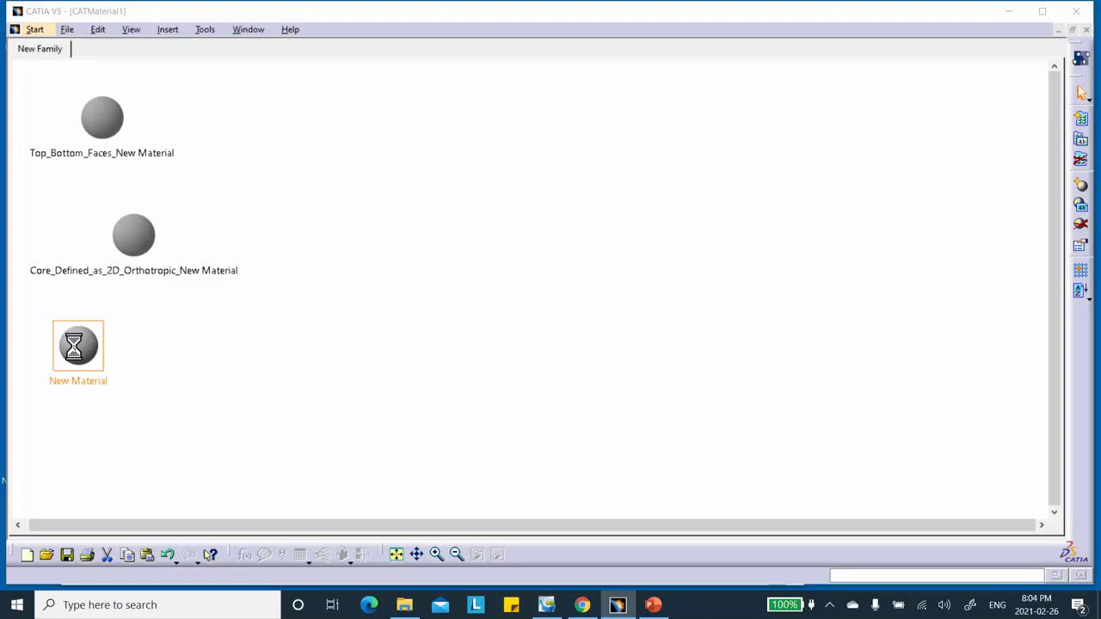
# Rename the new material Core_Defined_as_HoneyComb_New Material and apply the name.
pyautogui.click(522, 114)
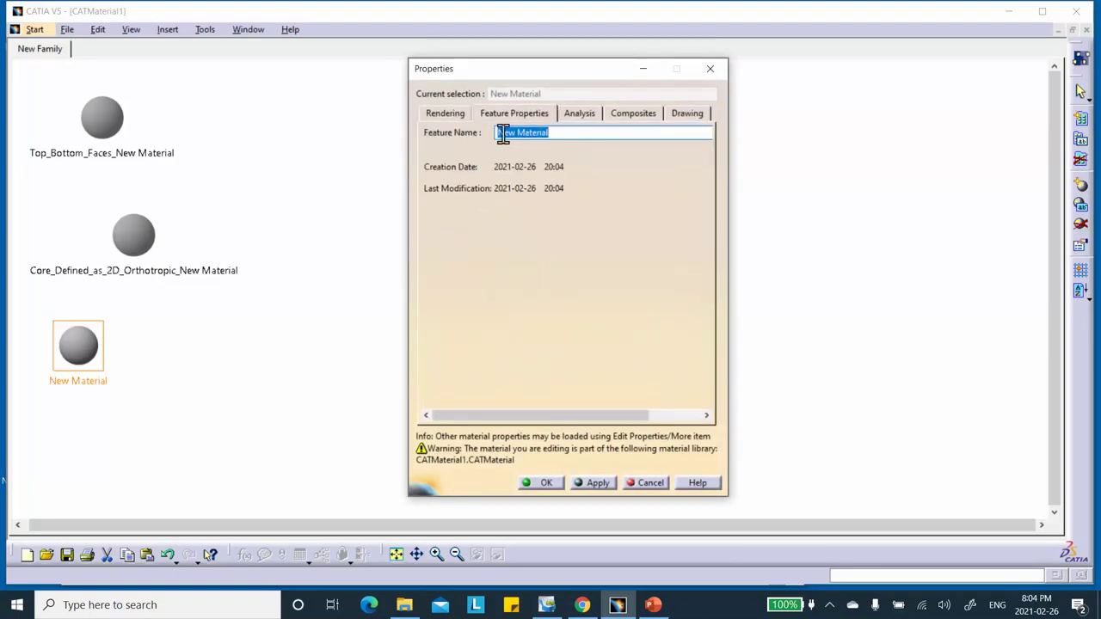
pyautogui.click(520, 134)
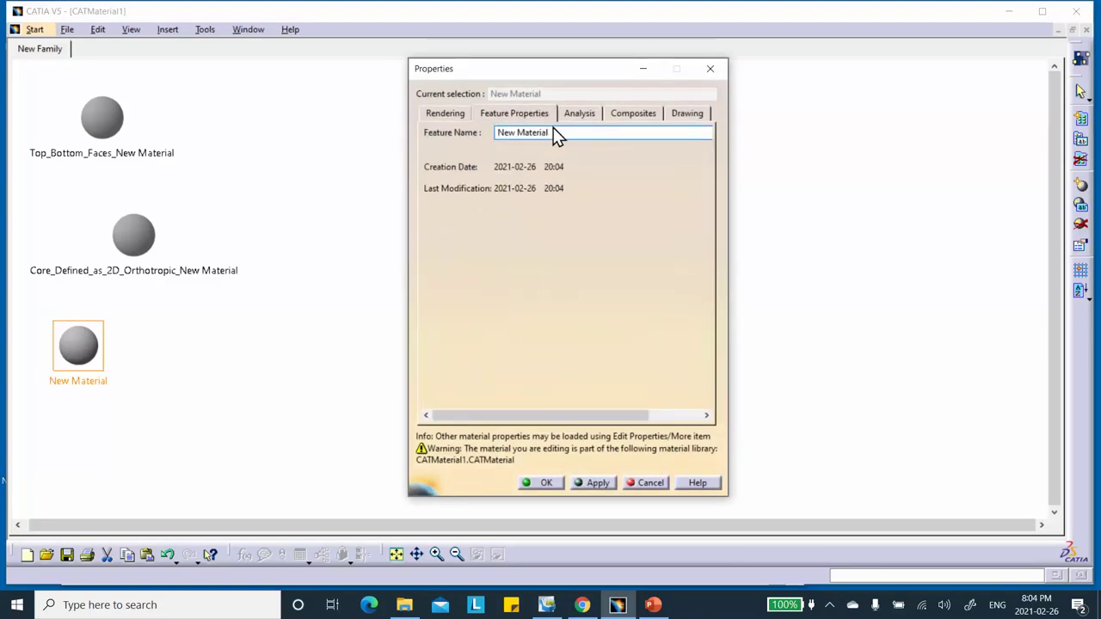
pyautogui.write('Core_Defined_as_HoneyComb')
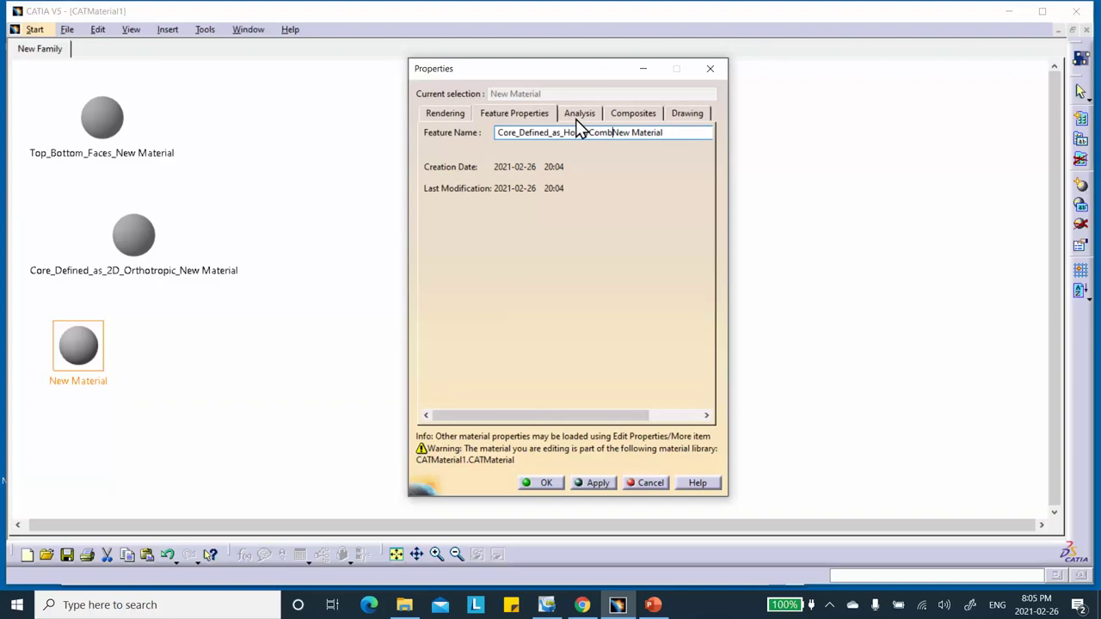
pyautogui.write('_')
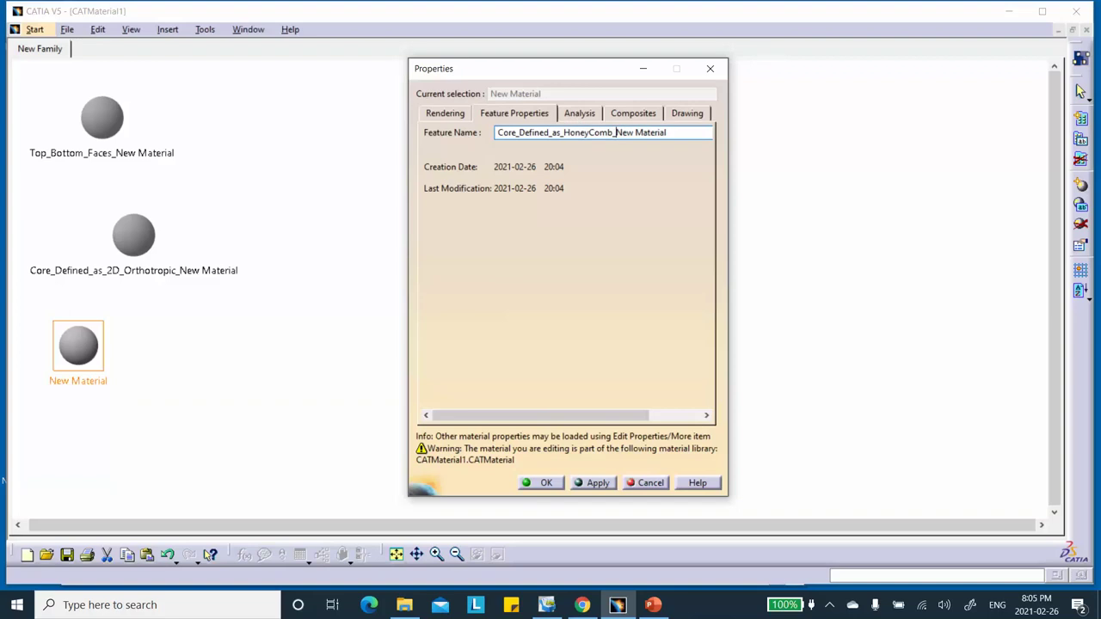
pyautogui.click(593, 484)
pyautogui.click(93, 362)
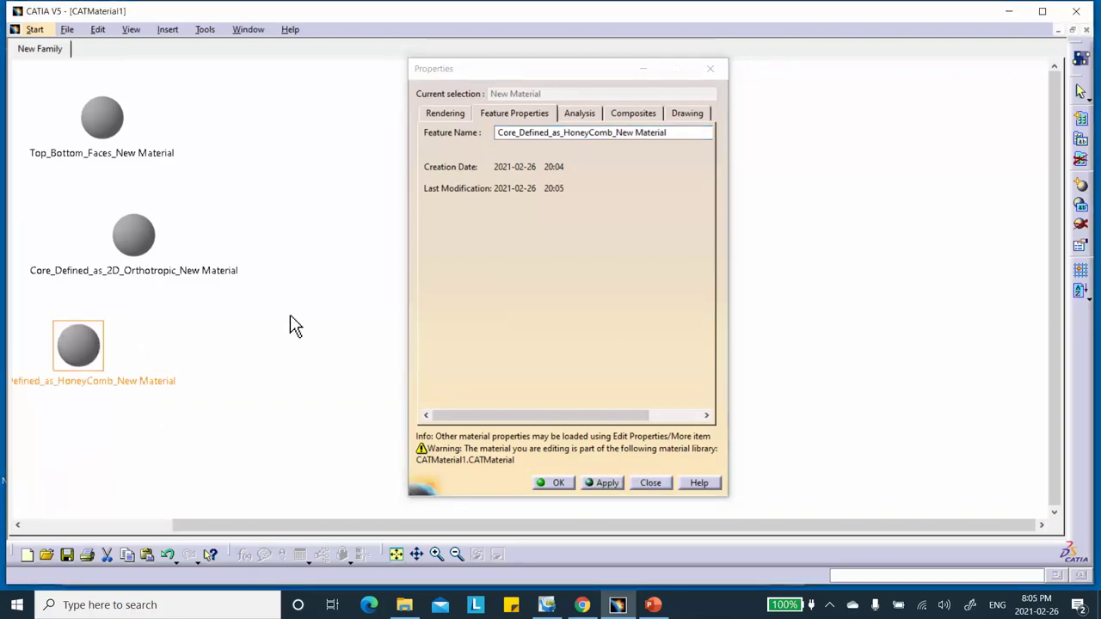
# Add composites properties to the honeycomb core material and set its cured thickness to 19.05 mm.
pyautogui.click(626, 113)
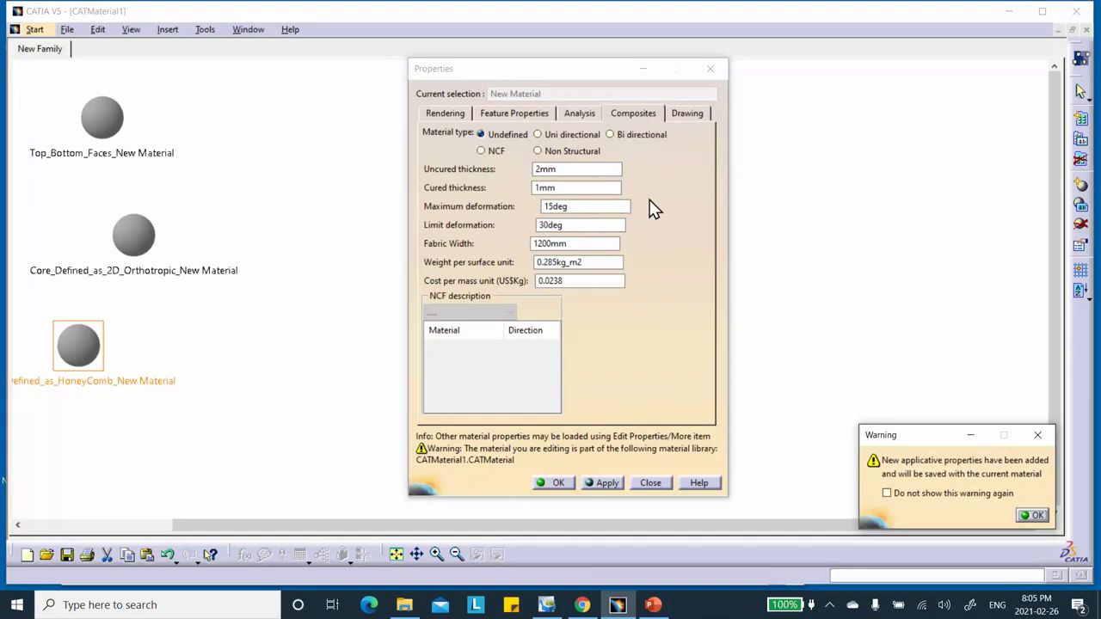
pyautogui.click(1029, 517)
pyautogui.click(578, 188)
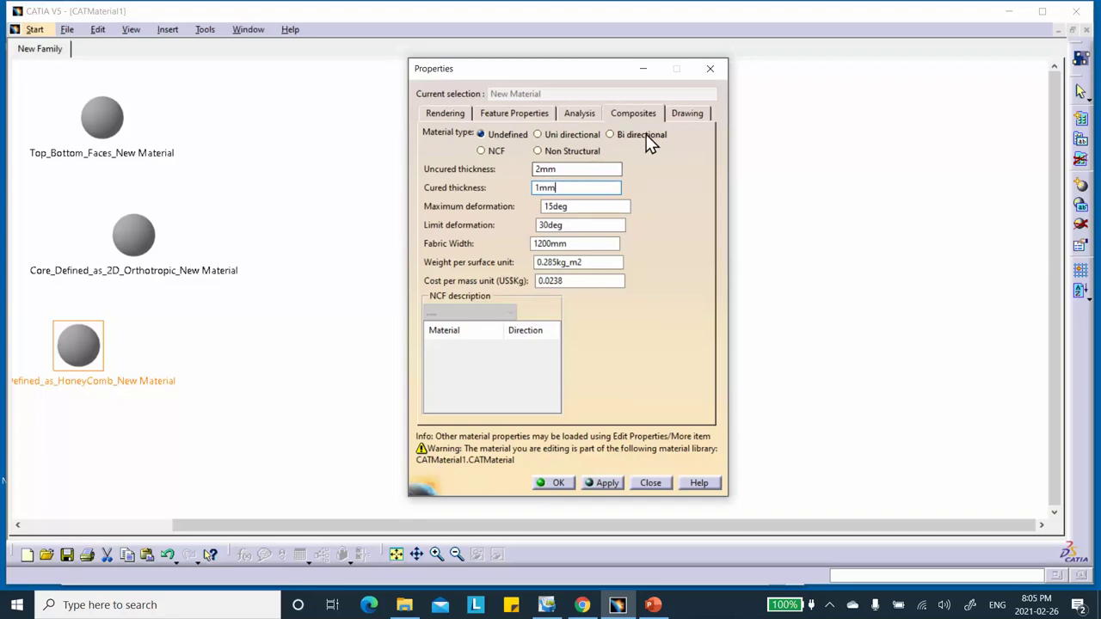
pyautogui.moveTo(573, 187); pyautogui.dragTo(482, 190)
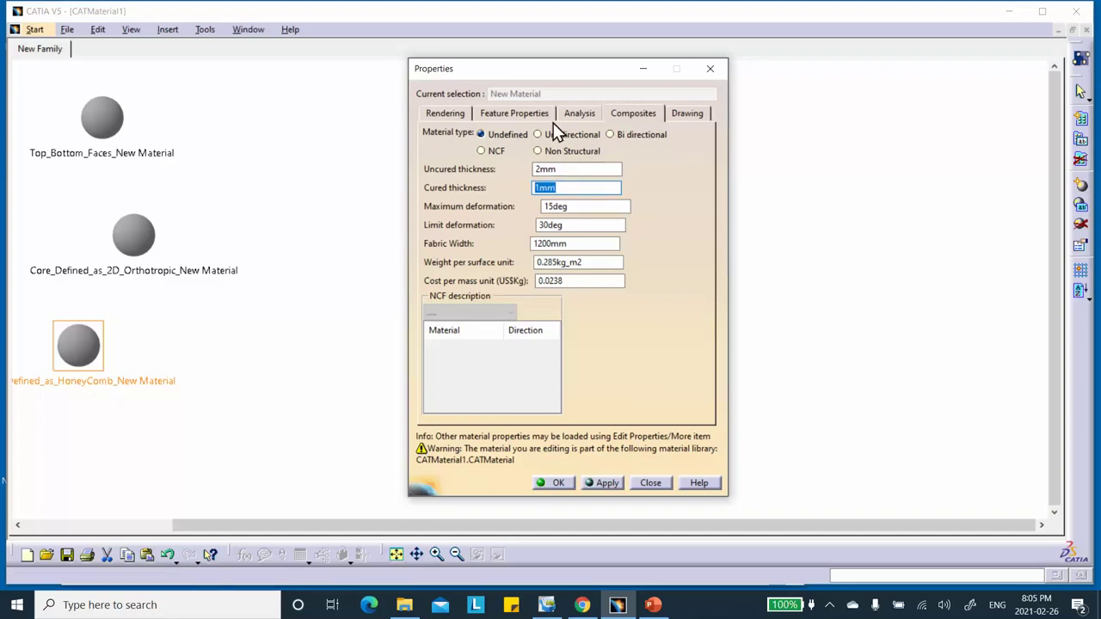
pyautogui.write('1')
pyautogui.press('Tab')
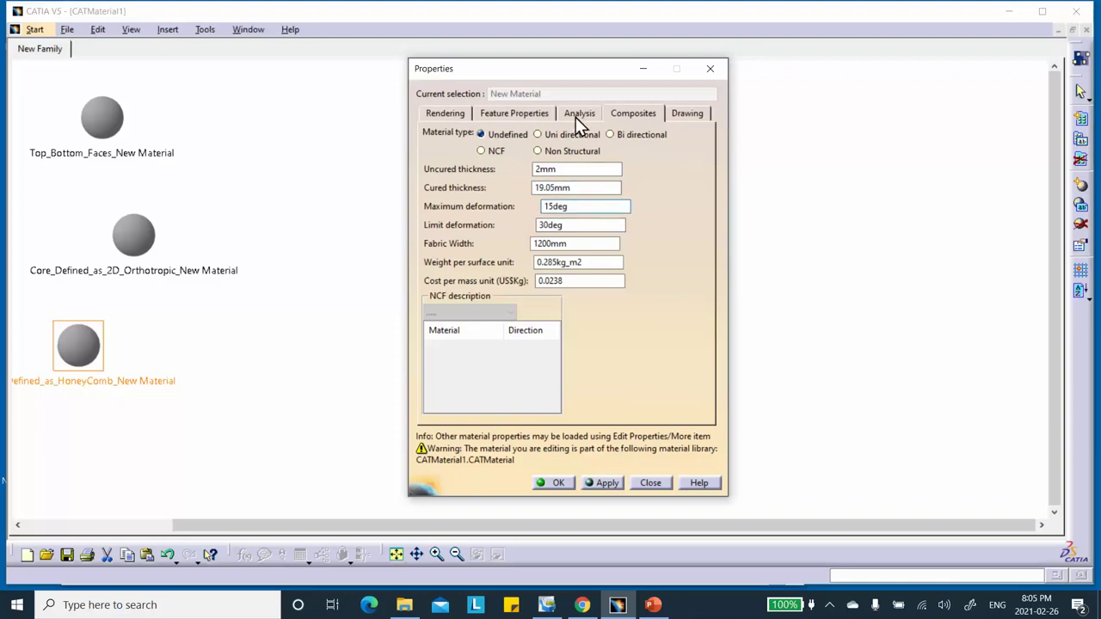
# Define the honeycomb core's analysis type as HoneyComb Material.
pyautogui.click(576, 117)
pyautogui.click(562, 135)
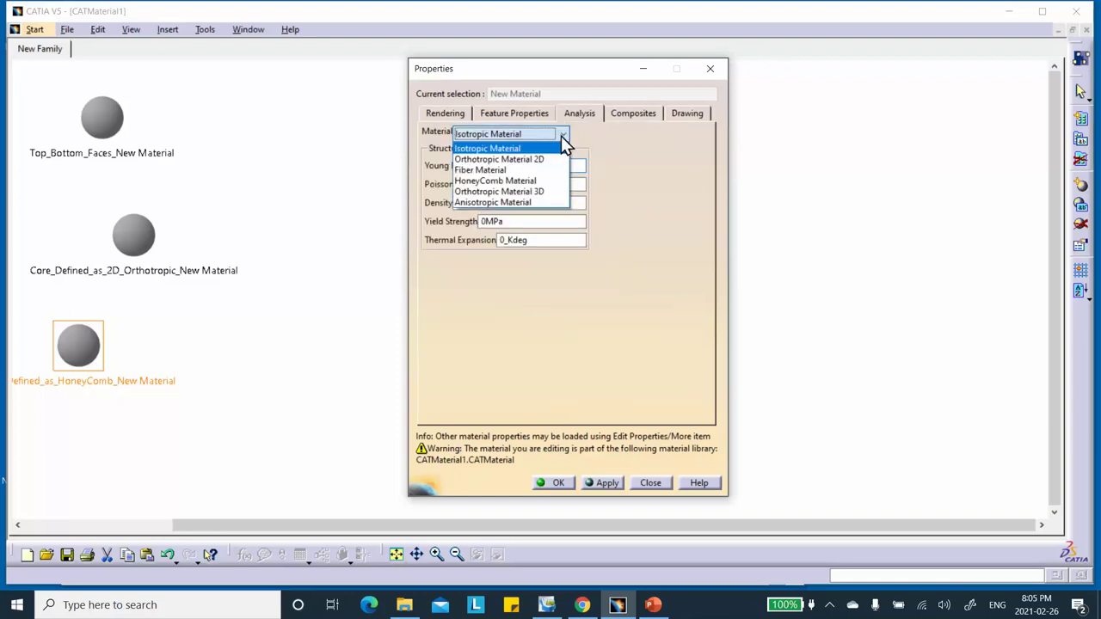
pyautogui.click(515, 181)
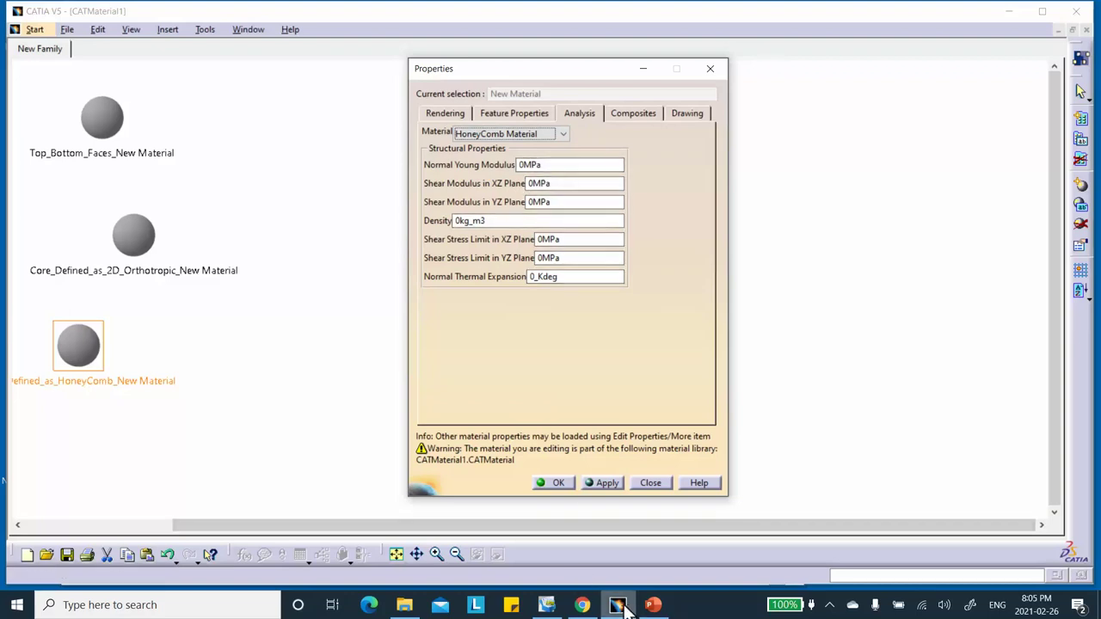
# Look up the core's E3 normal modulus in the PowerPoint table and set the honeycomb's normal Young modulus to 689476 MPa.
pyautogui.moveTo(654, 607)
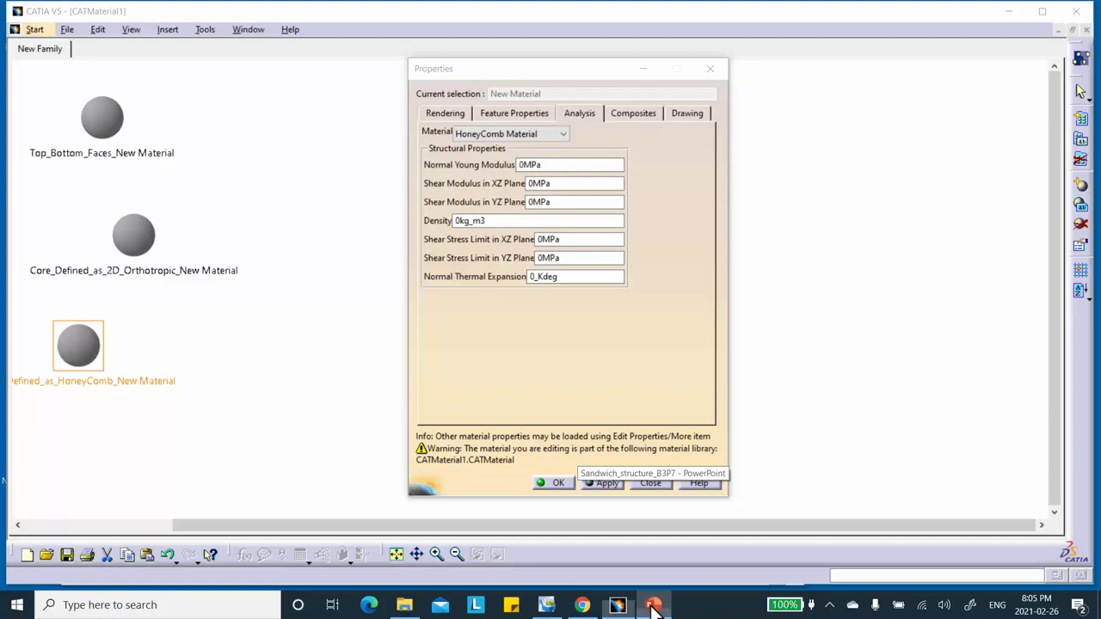
pyautogui.click(608, 525)
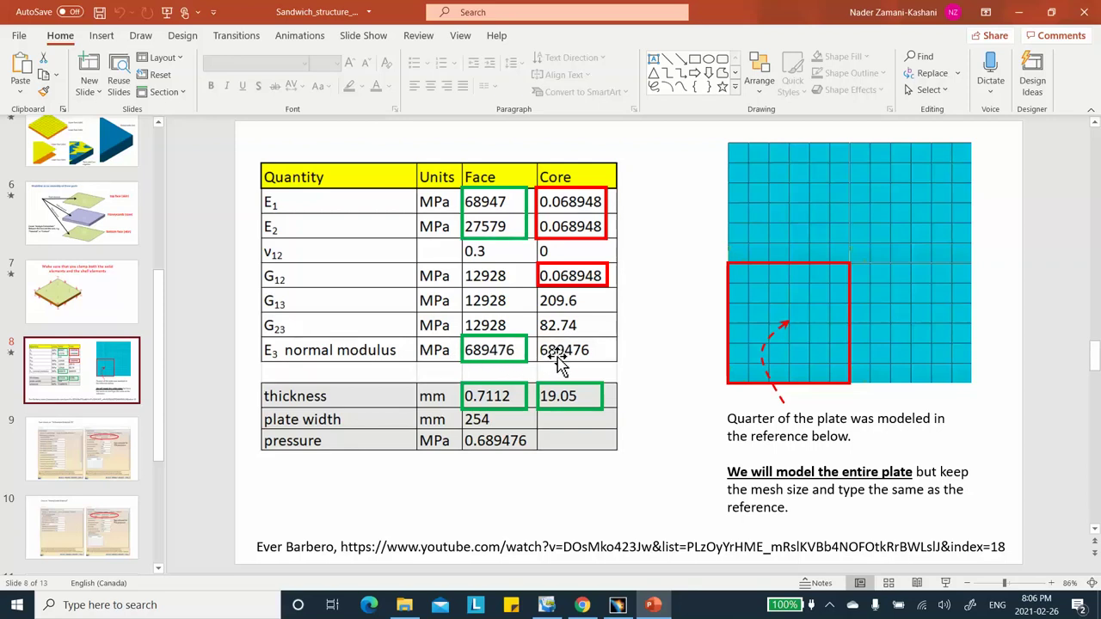
pyautogui.click(1019, 12)
pyautogui.moveTo(563, 164); pyautogui.dragTo(472, 164)
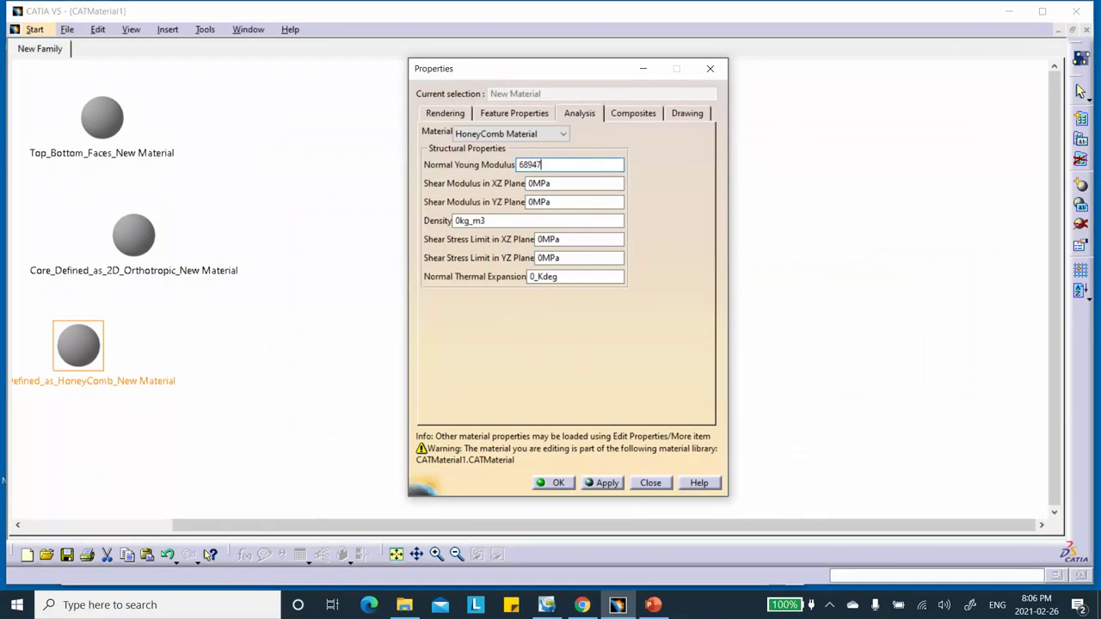
# Consult the core's G13 value in the PowerPoint table and set the honeycomb's shear modulus in the XZ plane to 209.6 MPa.
pyautogui.click(653, 605)
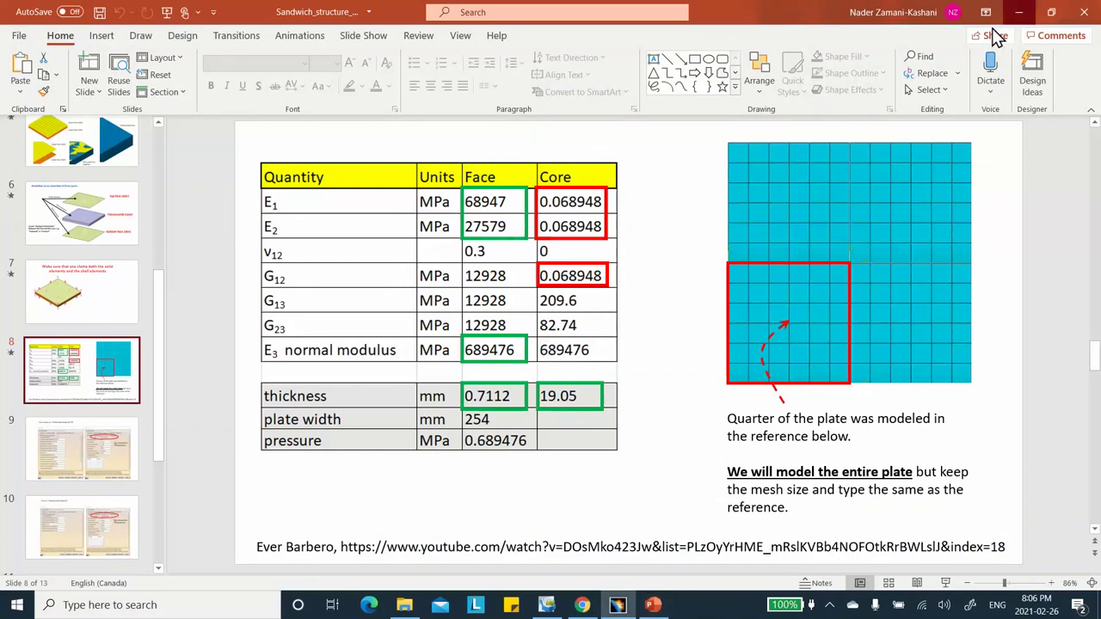
pyautogui.click(1018, 19)
pyautogui.moveTo(612, 184); pyautogui.dragTo(493, 185)
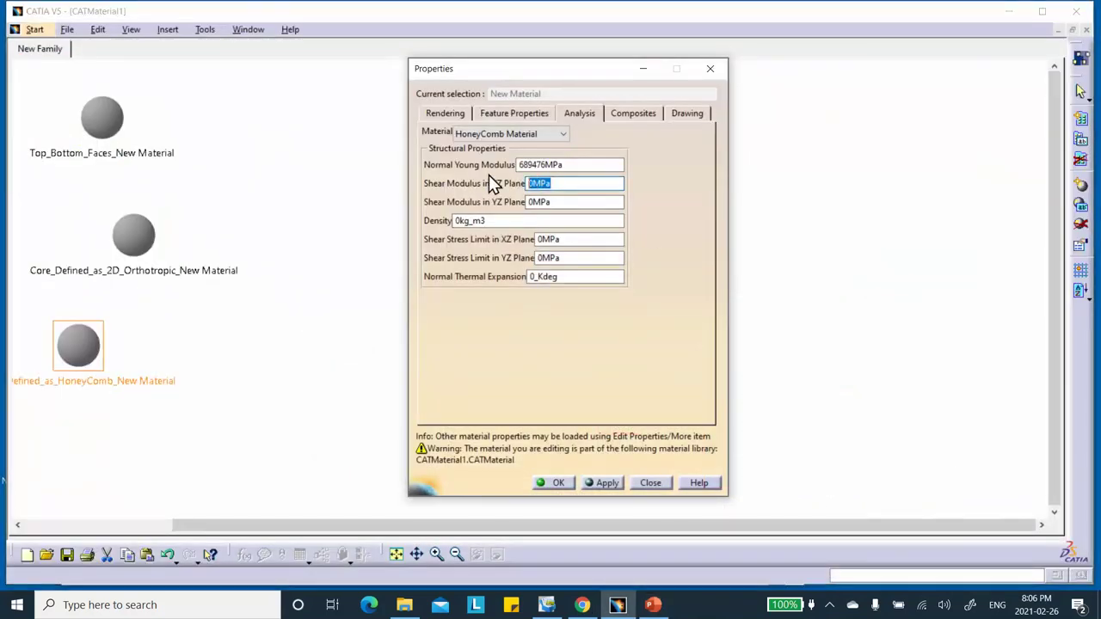
pyautogui.write('209.6')
# Set the honeycomb's shear modulus in the YZ plane to 82.74 MPa and check the core values against the PowerPoint table.
pyautogui.moveTo(603, 202); pyautogui.dragTo(468, 201)
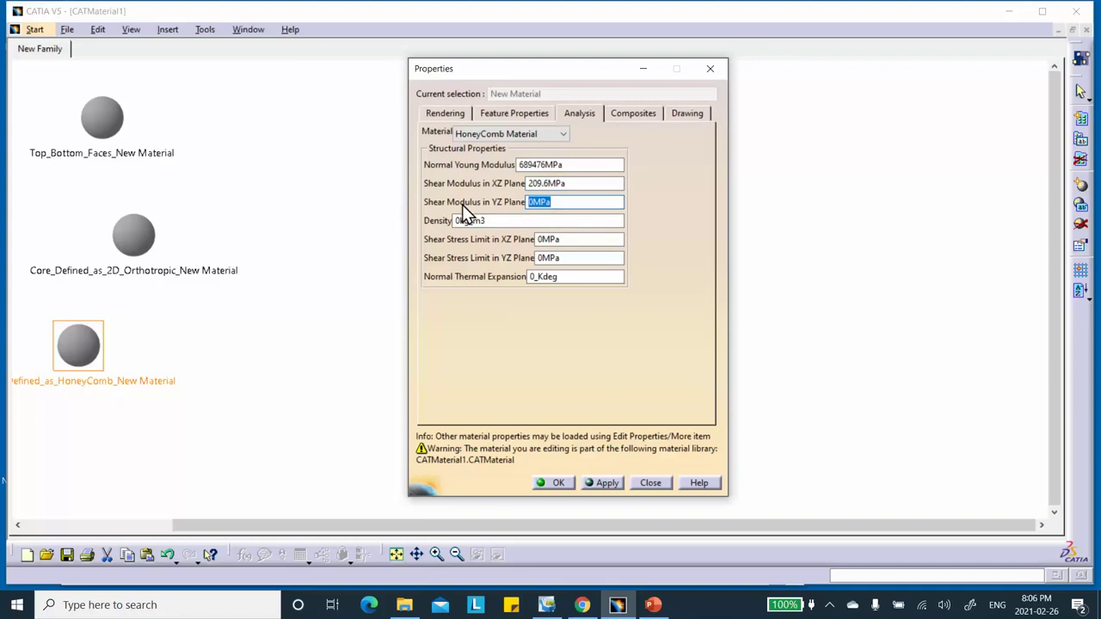
pyautogui.write('82.74')
pyautogui.press('Tab')
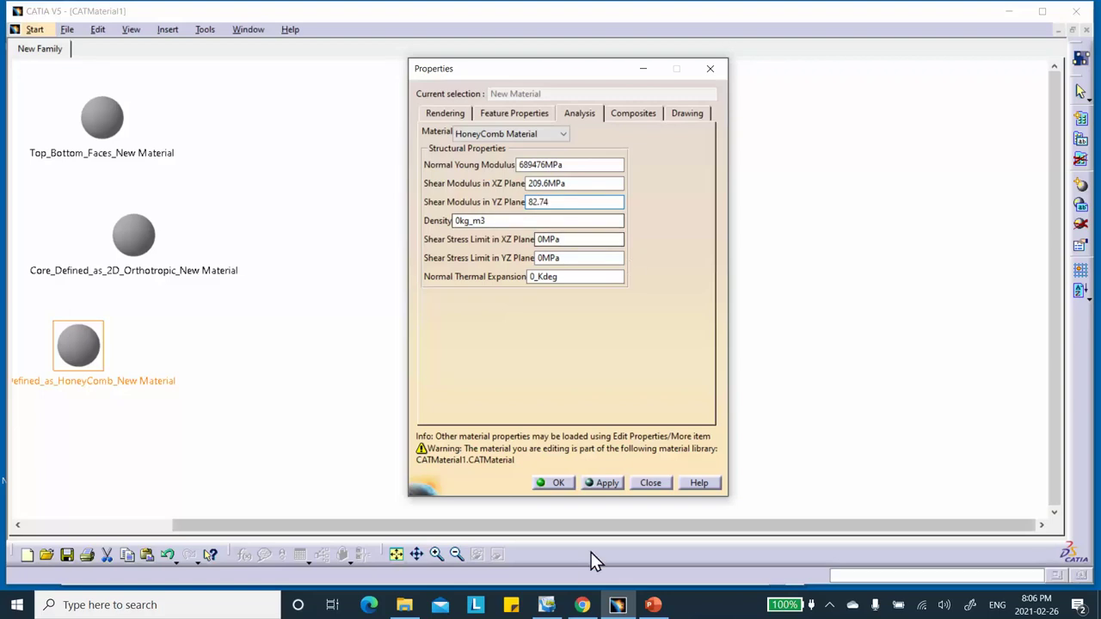
pyautogui.click(654, 605)
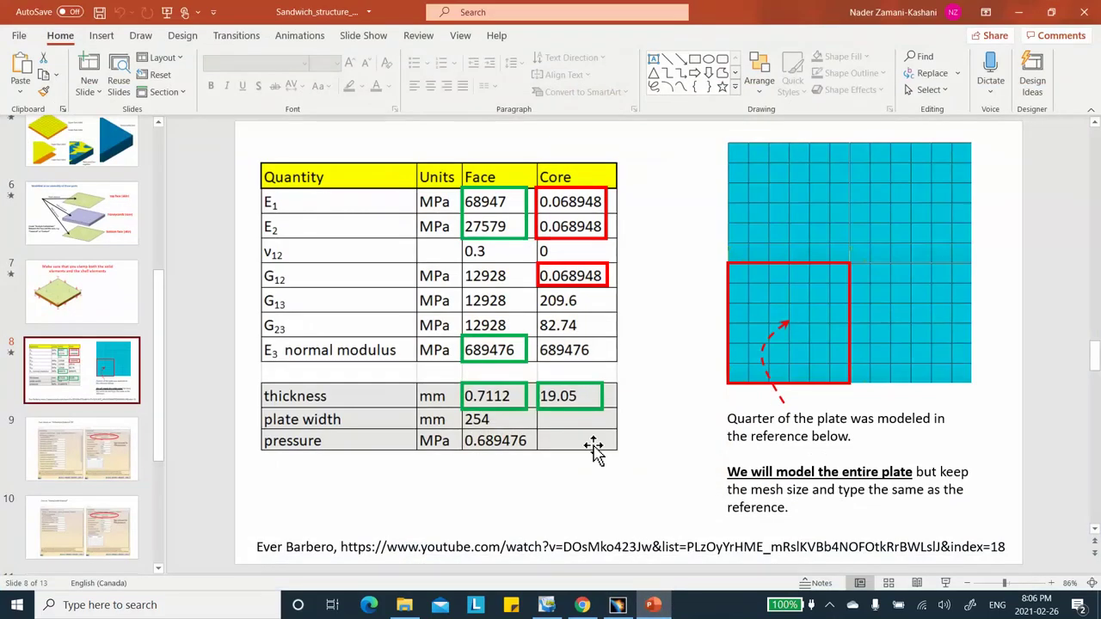
pyautogui.click(1018, 12)
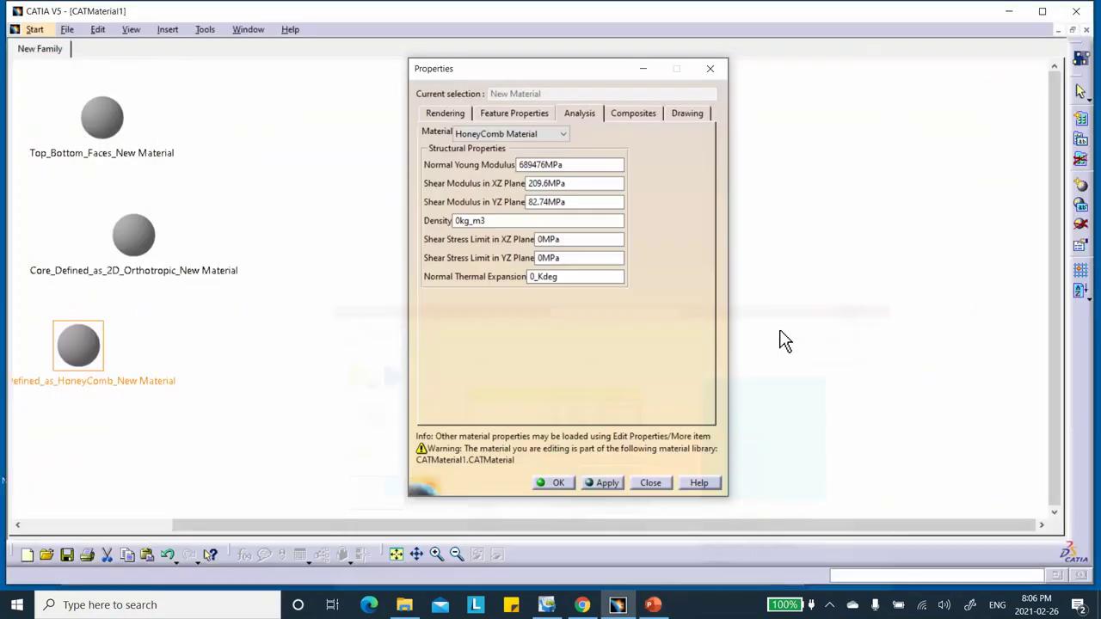
# Apply the honeycomb core's properties and shift its icon so the full name fits below the 2D orthotropic core.
pyautogui.click(608, 483)
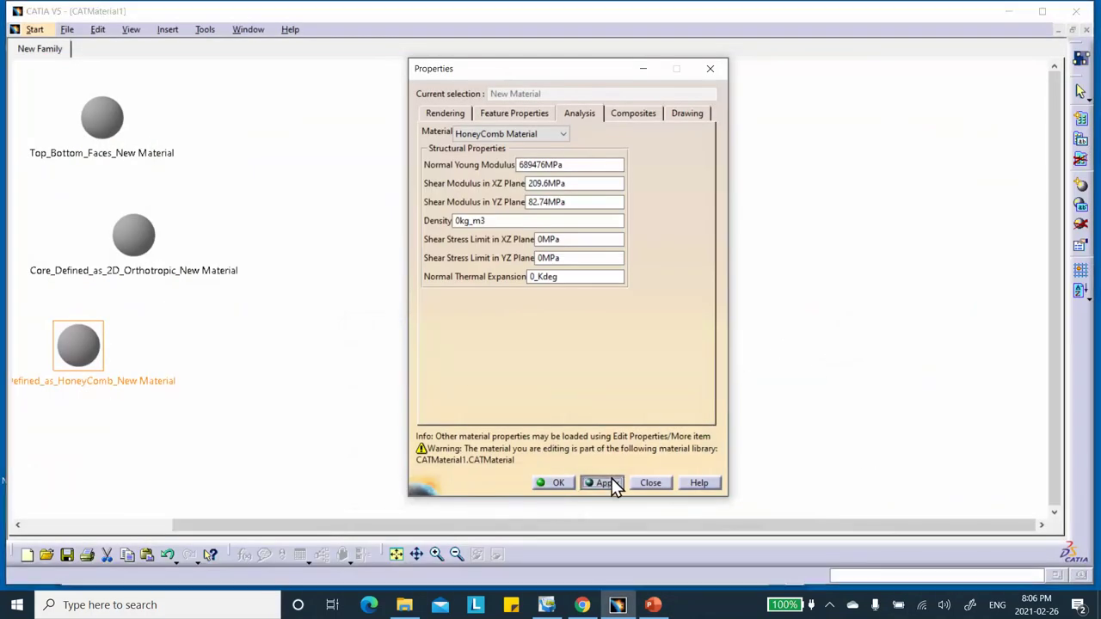
pyautogui.click(555, 482)
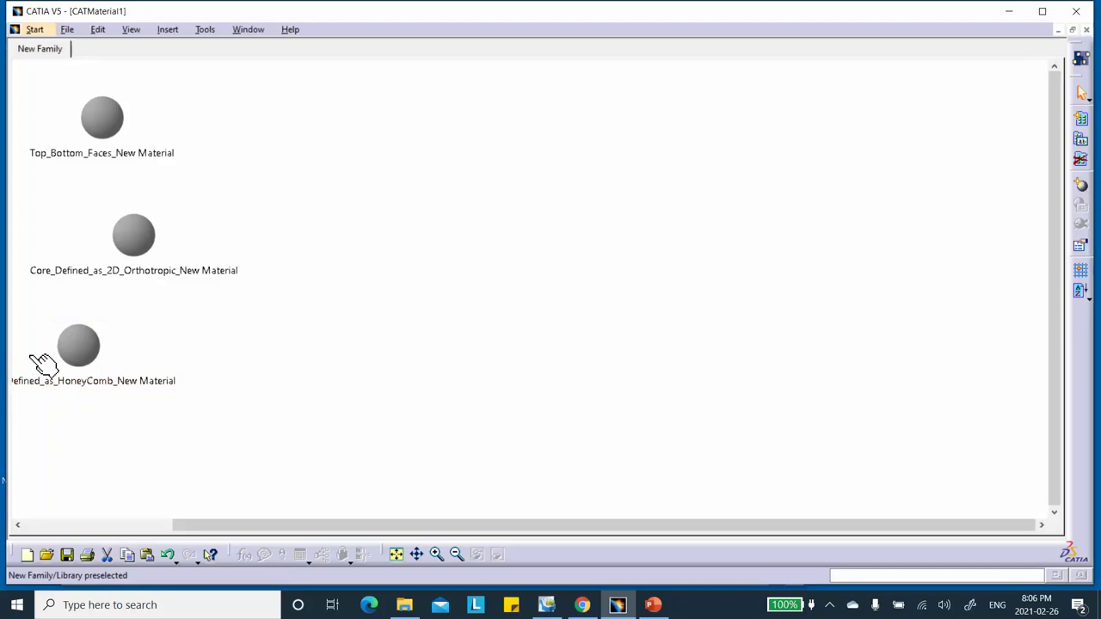
pyautogui.moveTo(76, 353); pyautogui.dragTo(167, 366)
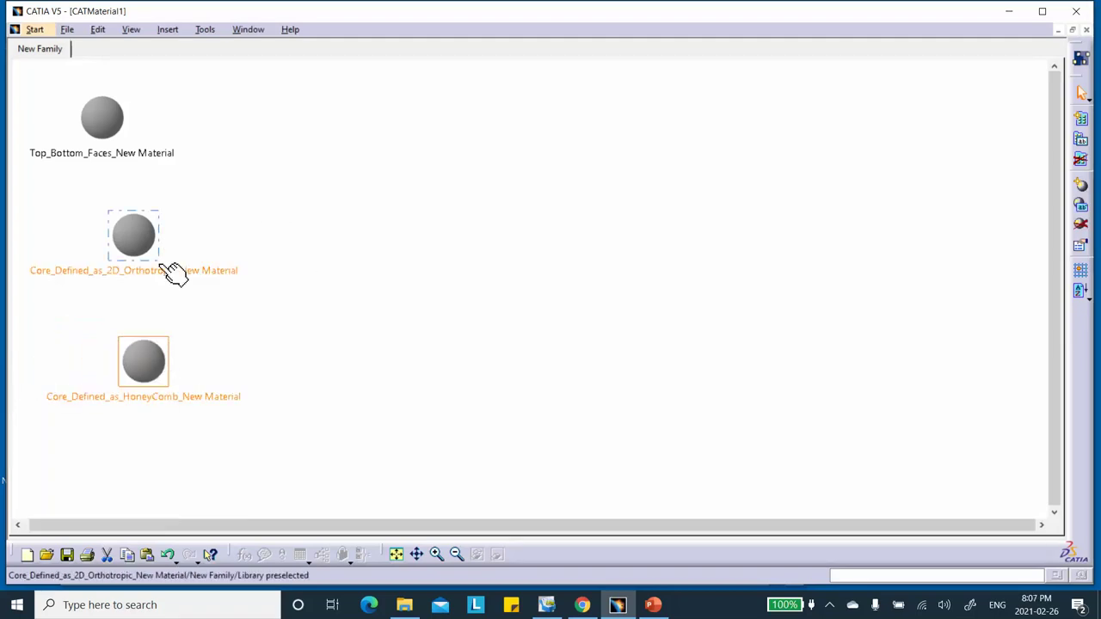
# Review the analysis properties of the face-sheet, 2D orthotropic core and honeycomb core materials one after another.
pyautogui.doubleClick(110, 117)
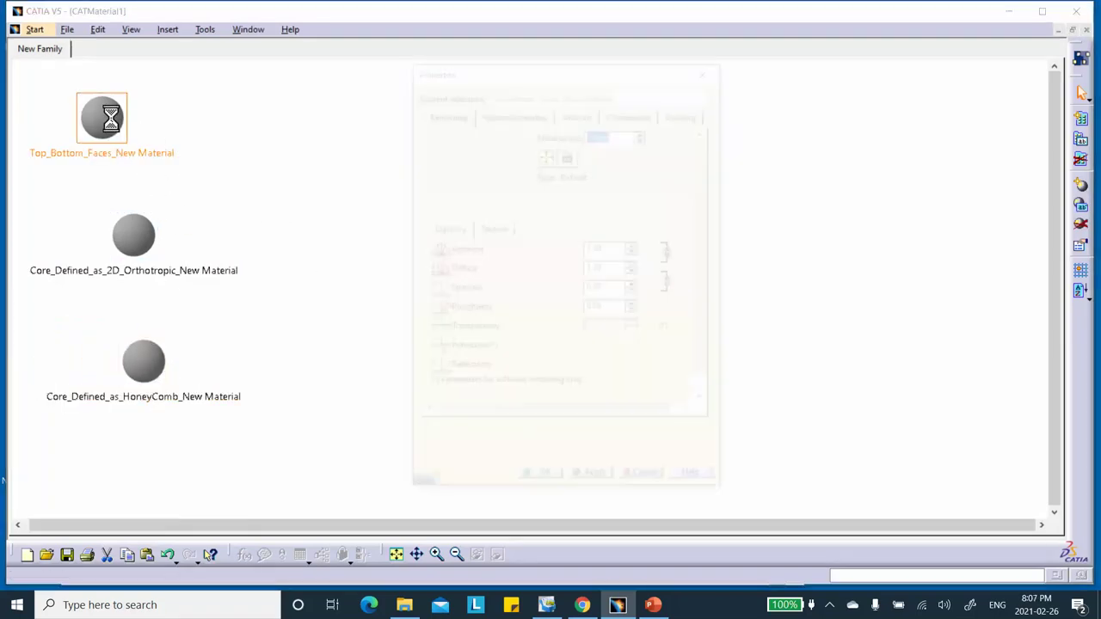
pyautogui.click(579, 113)
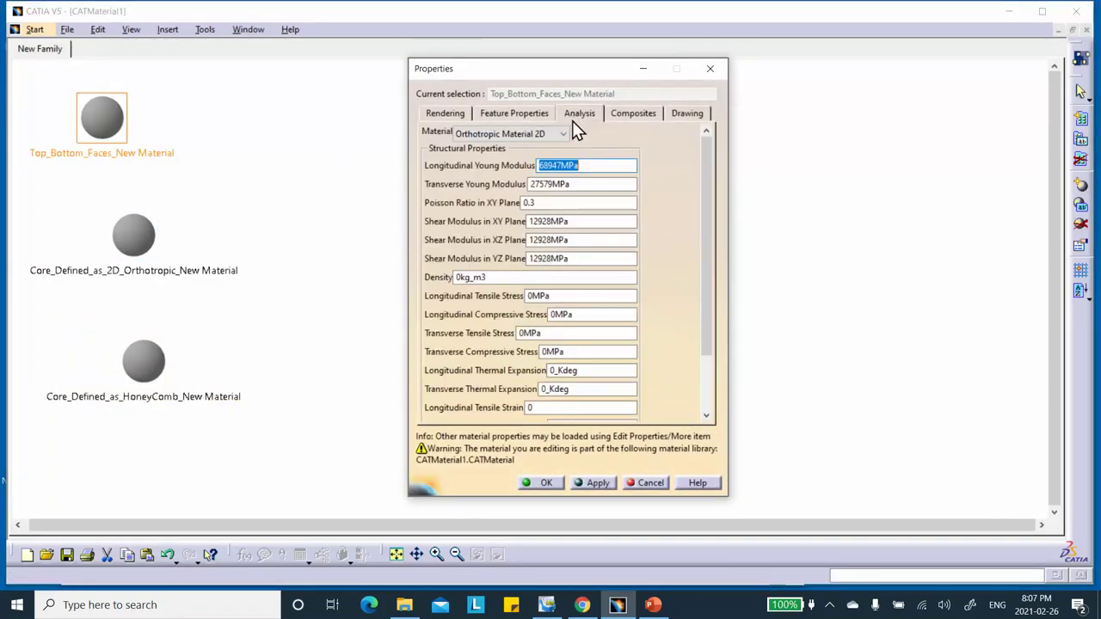
pyautogui.click(711, 68)
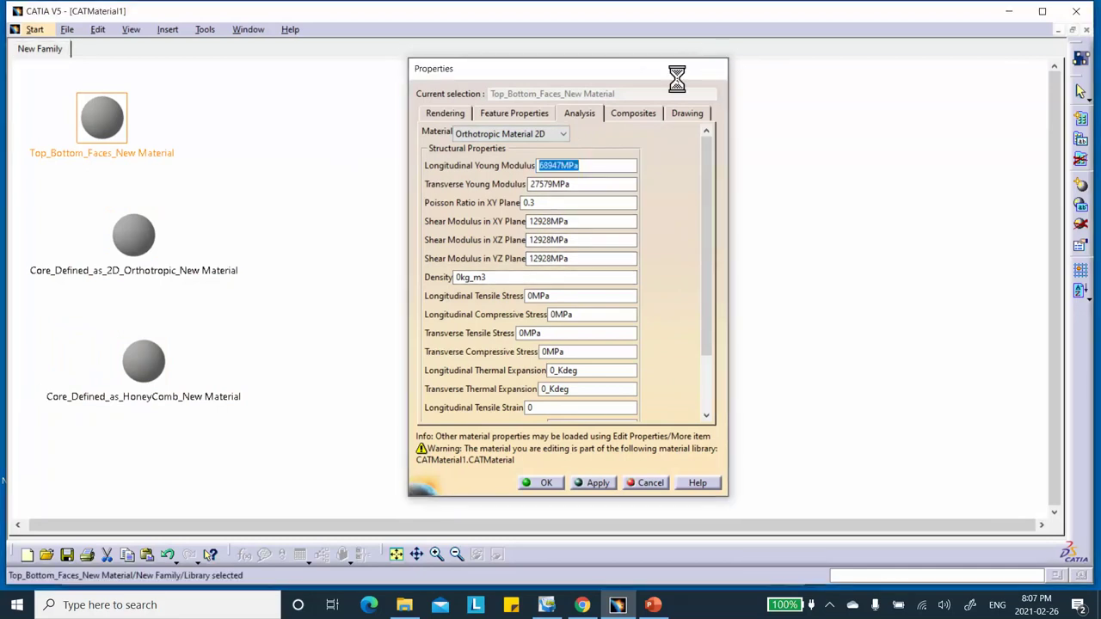
pyautogui.doubleClick(137, 234)
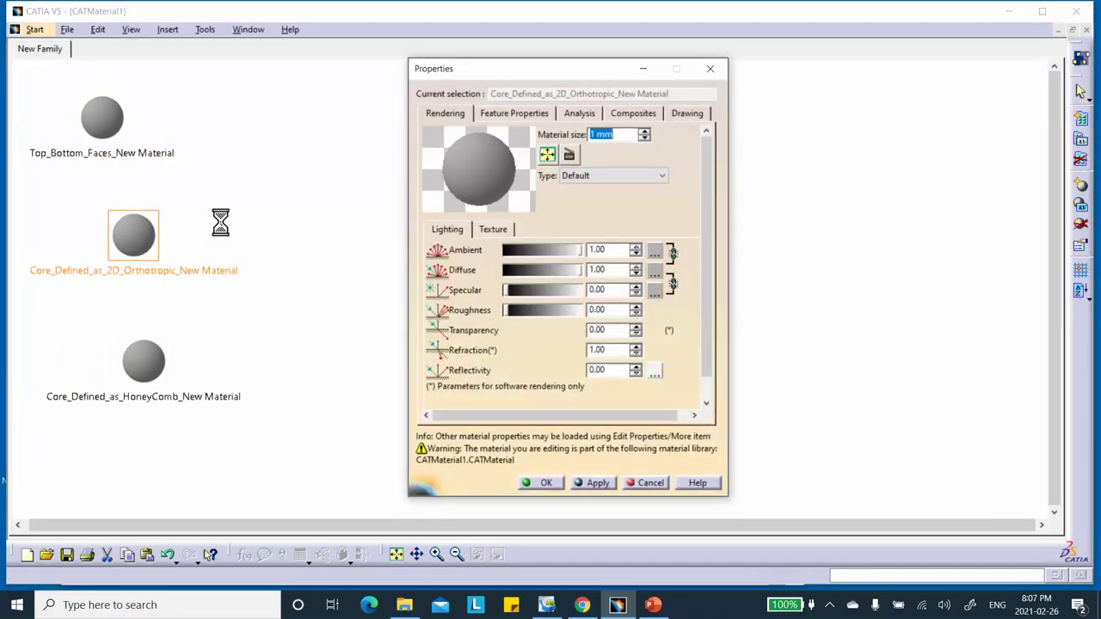
pyautogui.click(575, 114)
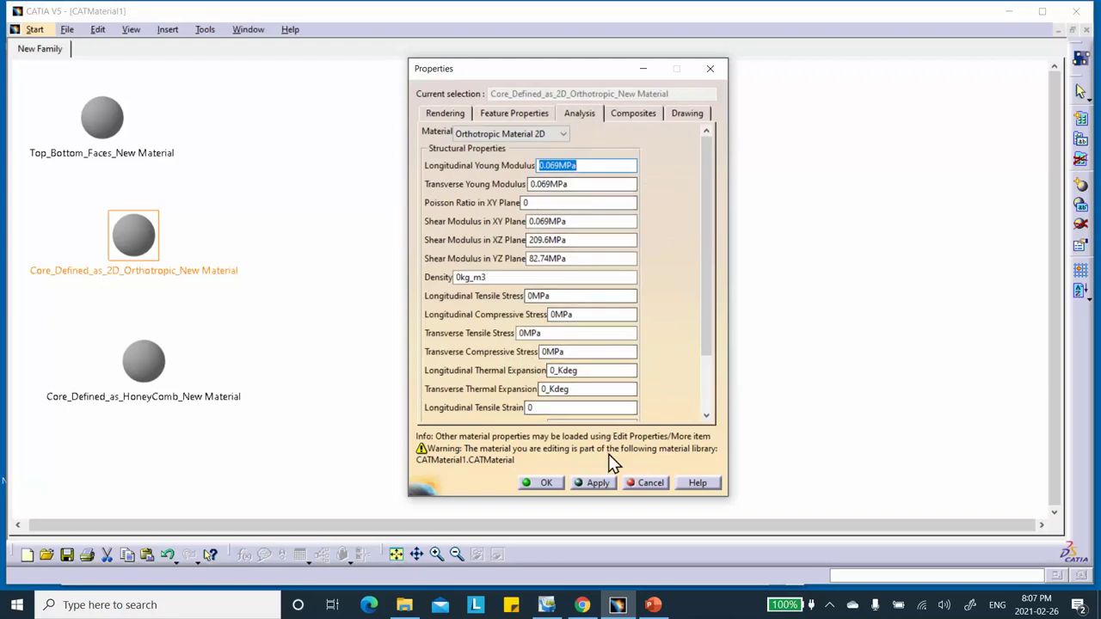
pyautogui.click(547, 487)
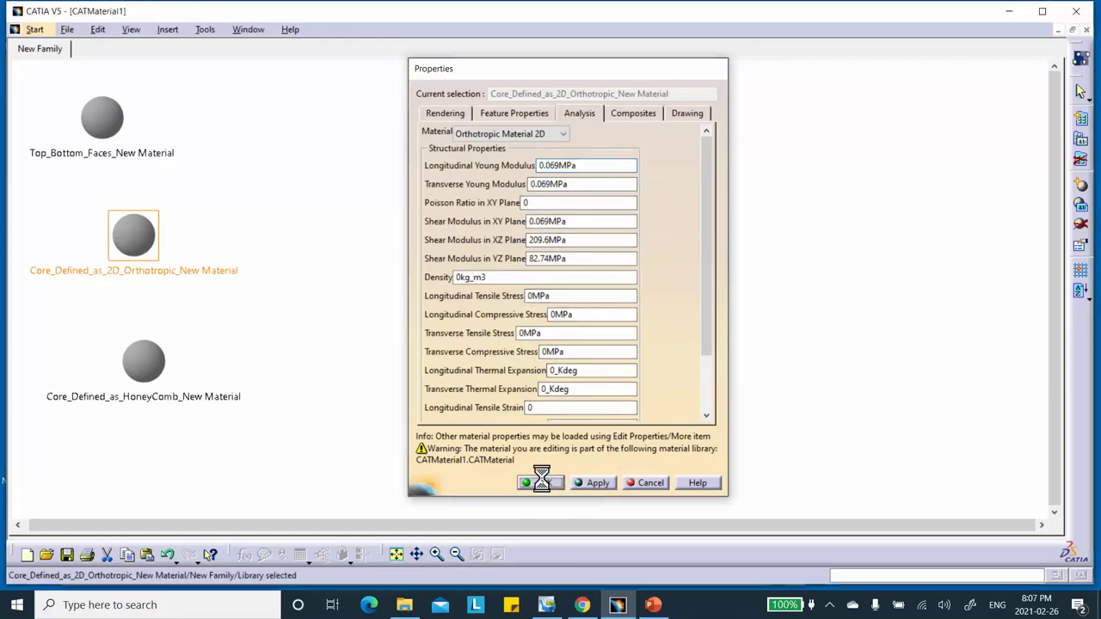
pyautogui.doubleClick(155, 362)
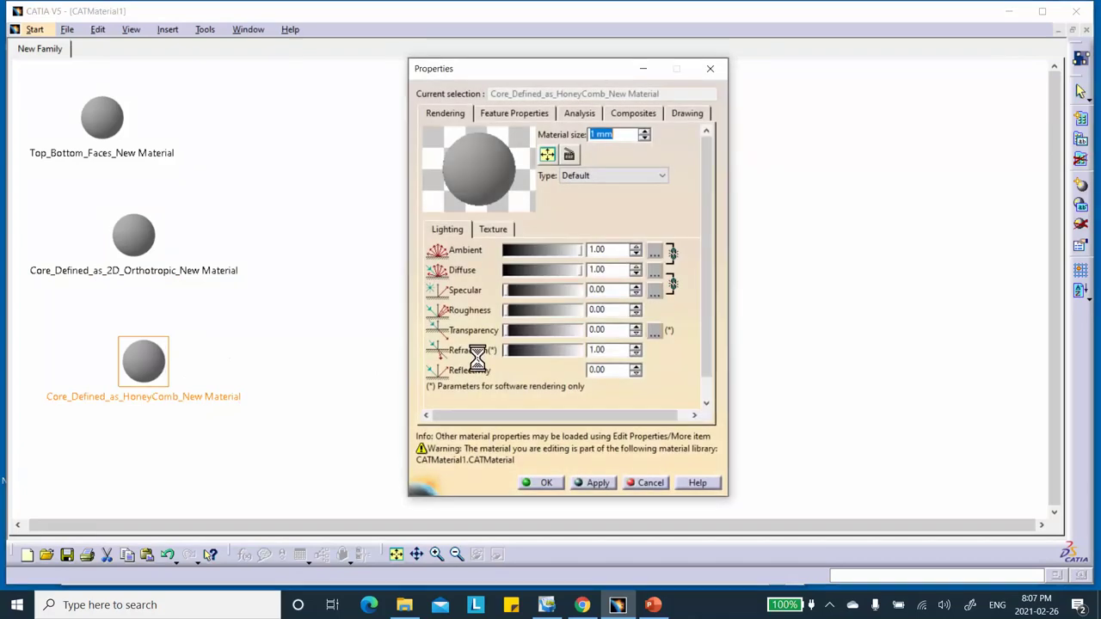
pyautogui.click(579, 113)
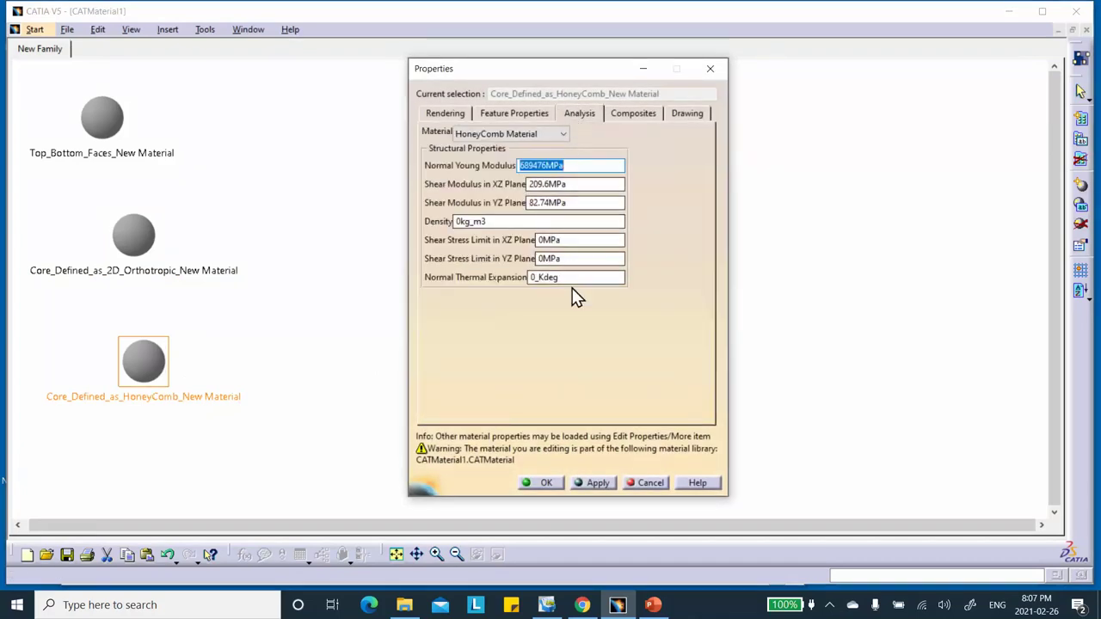
pyautogui.click(549, 482)
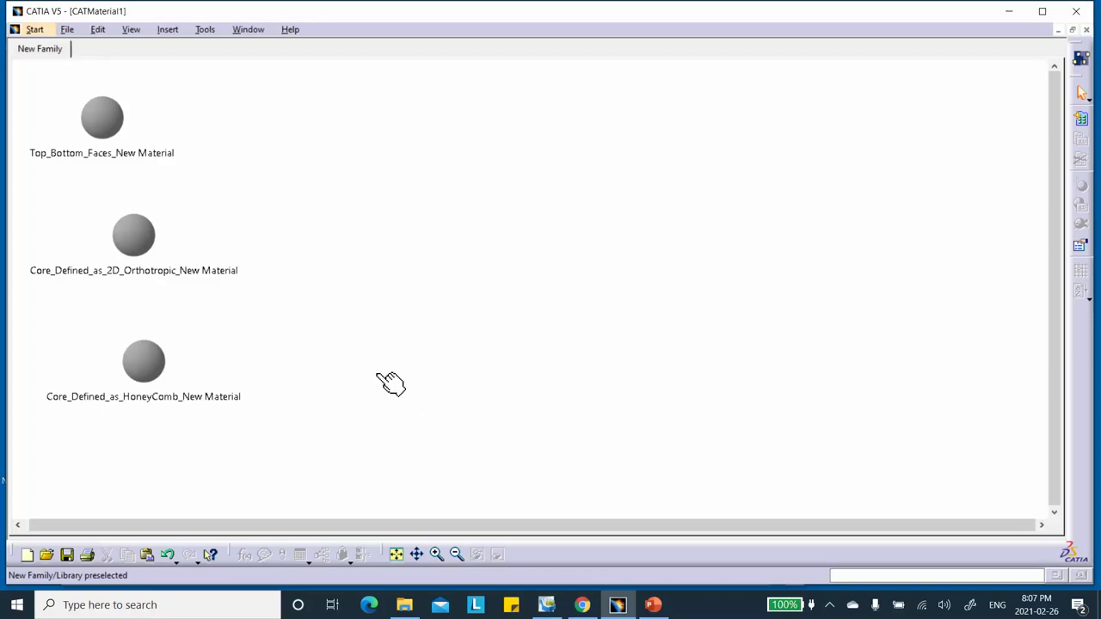
# Start saving the material library into the Desktop folder Video_32_Sandwich_all_Shells.
pyautogui.click(68, 555)
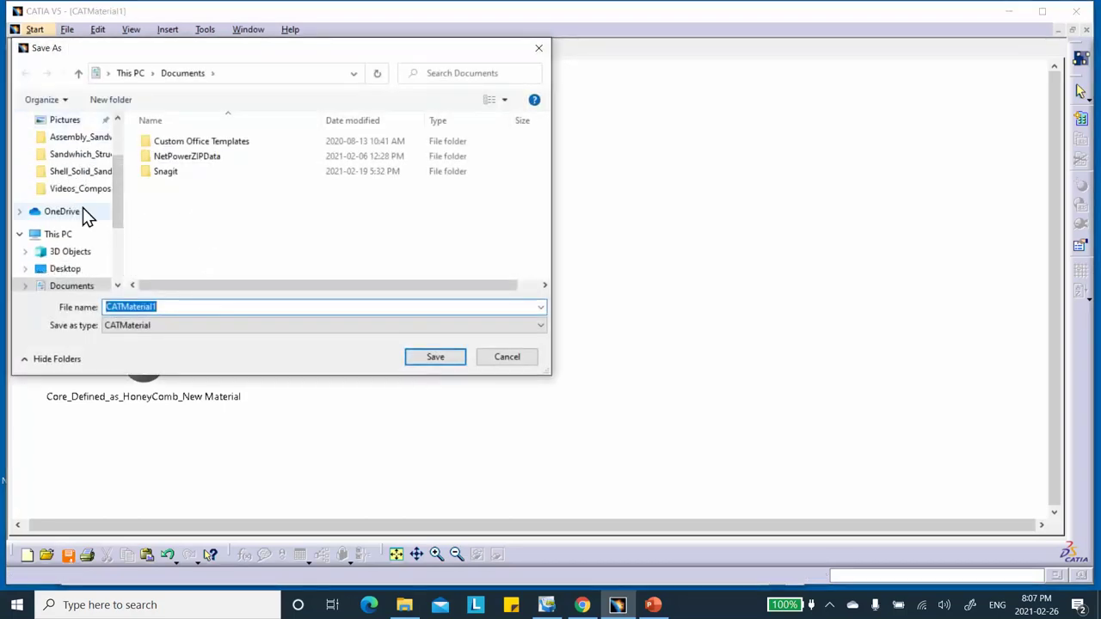
pyautogui.click(71, 272)
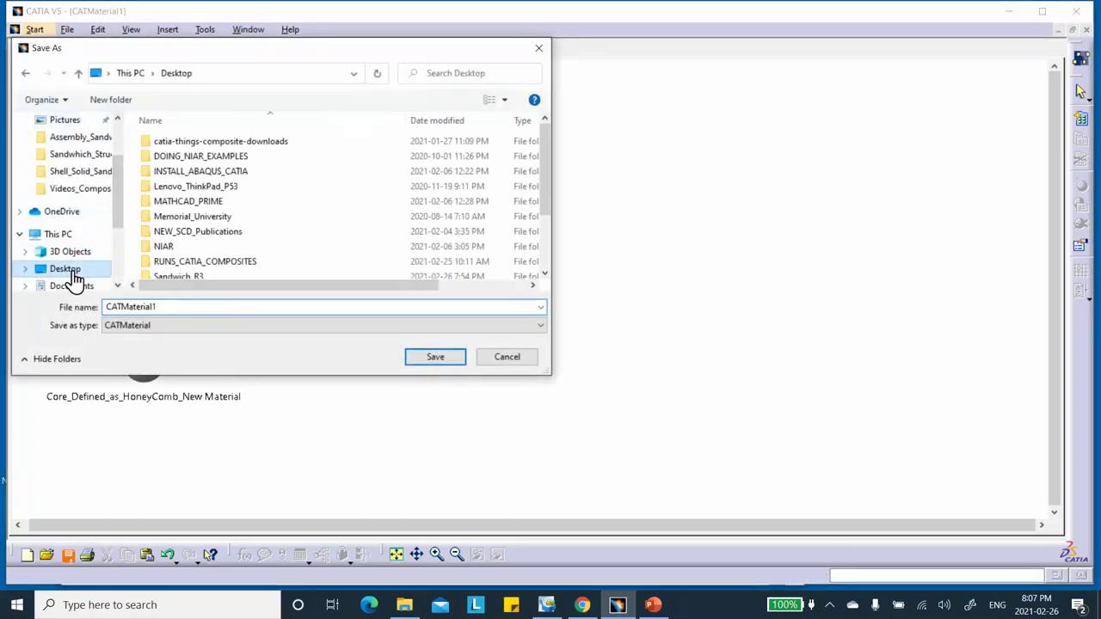
pyautogui.scroll(-2, 219, 206)
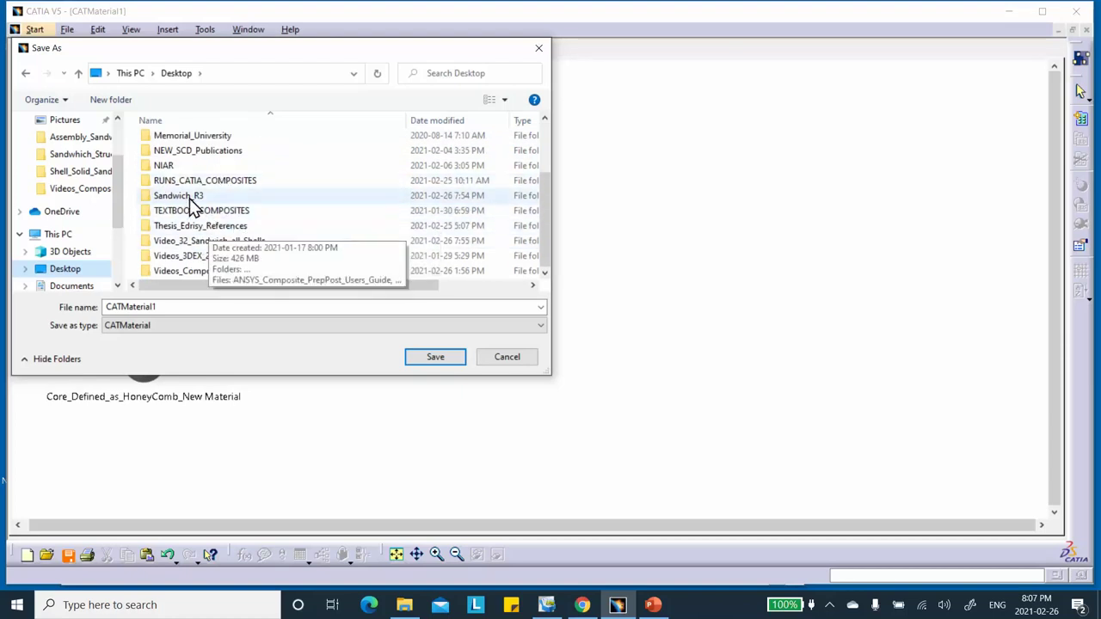
pyautogui.scroll(2, 184, 179)
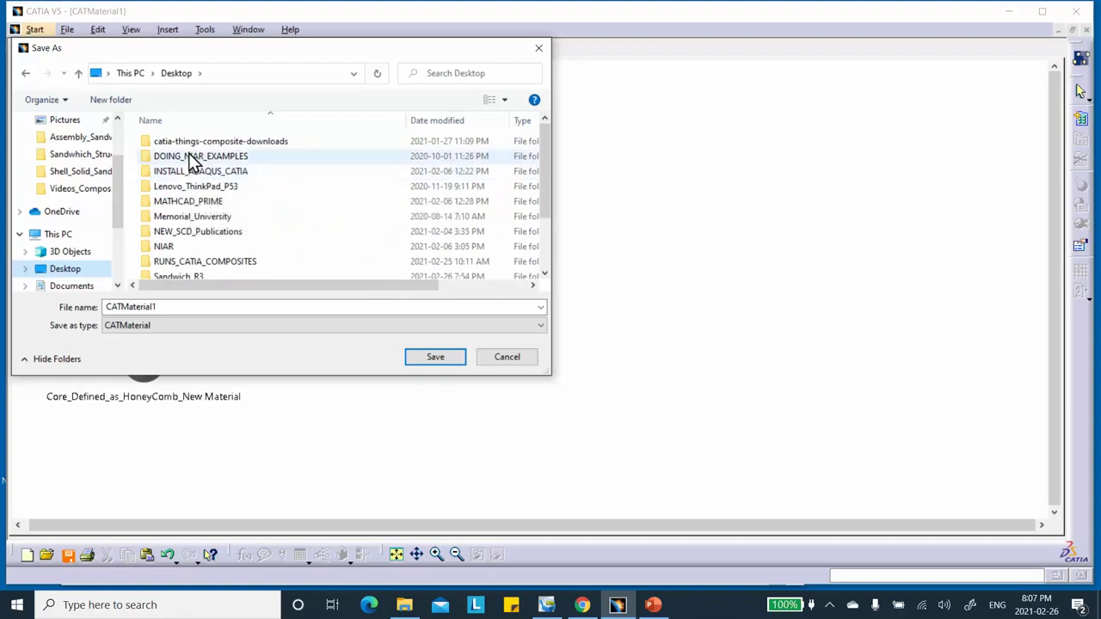
pyautogui.scroll(-3, 189, 163)
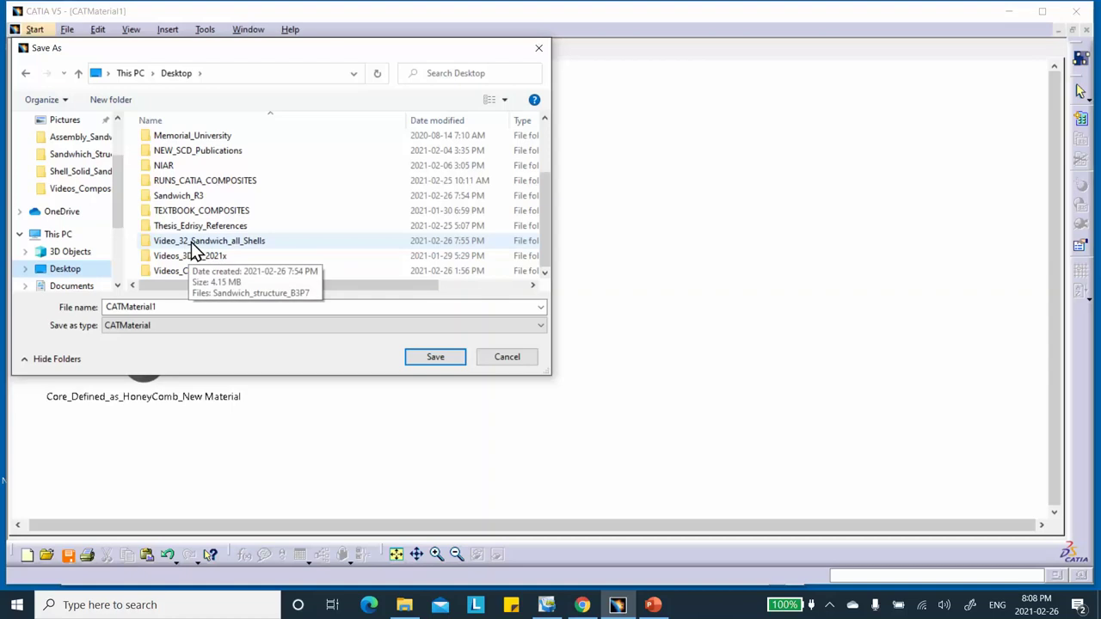
pyautogui.doubleClick(197, 242)
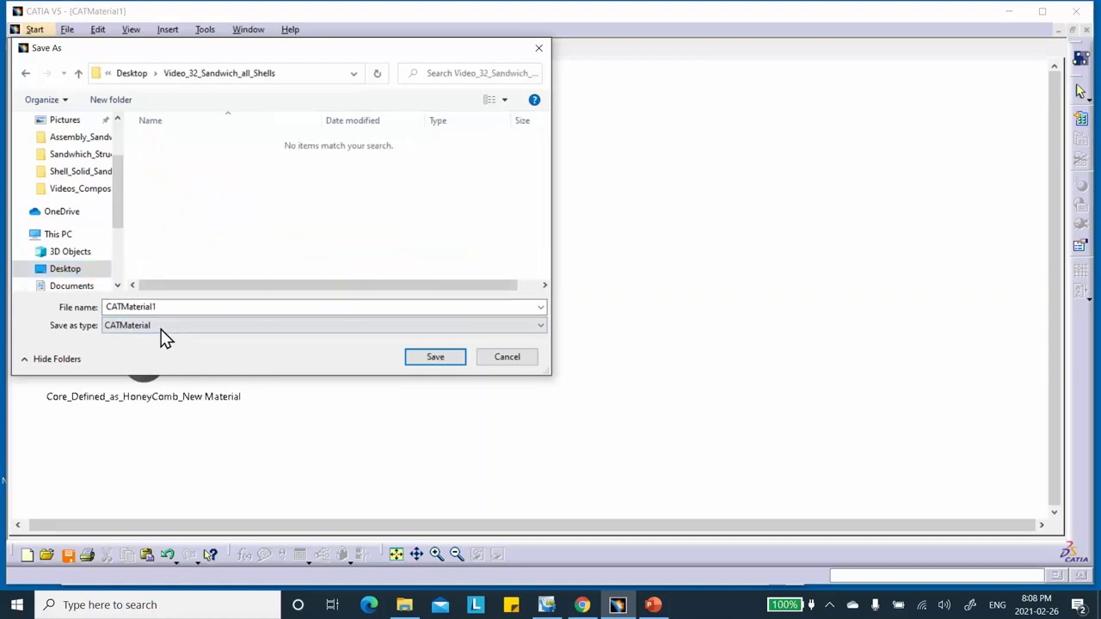
# Name the library file Sandwich_Video_31_CATMaterial1, save it and close the library document.
pyautogui.doubleClick(110, 307)
pyautogui.click(109, 307)
pyautogui.write('Sandwich_Video_31_')
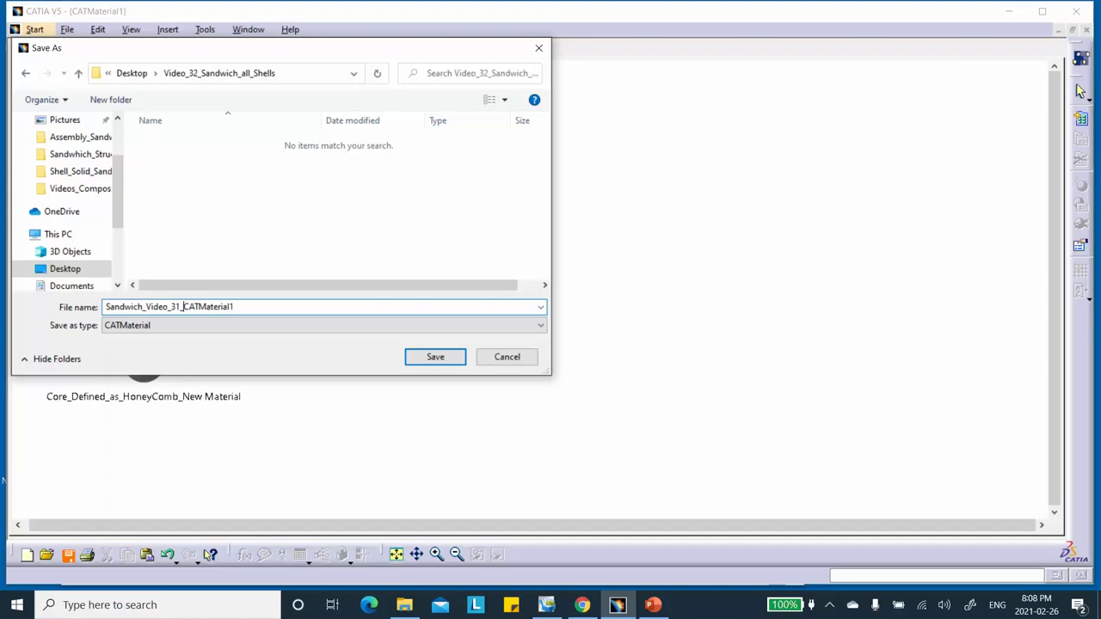
pyautogui.click(453, 358)
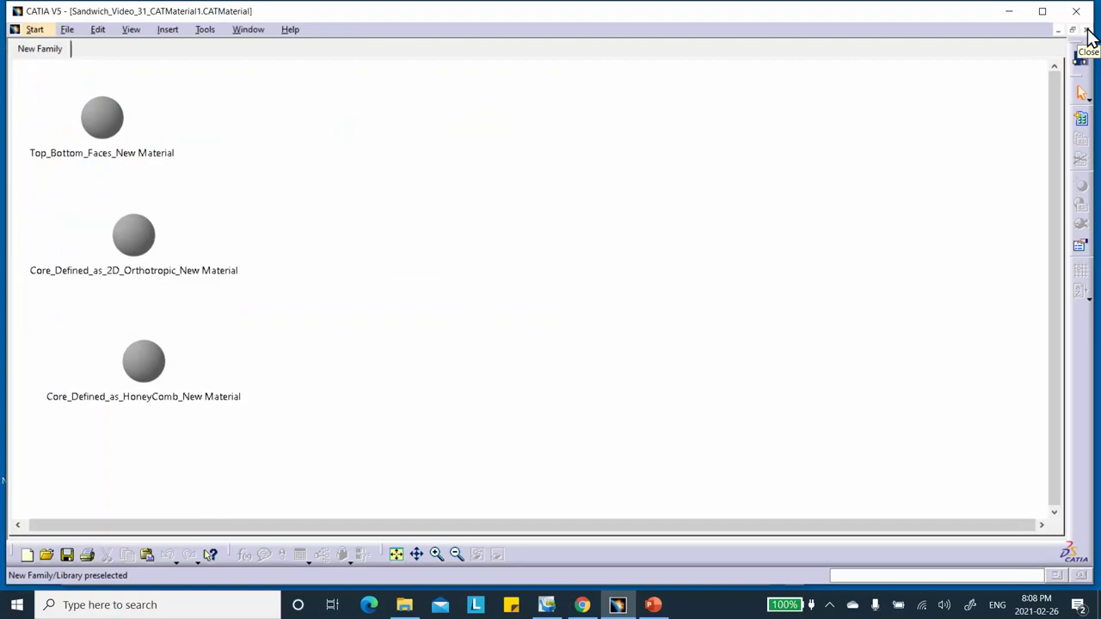
pyautogui.click(1087, 30)
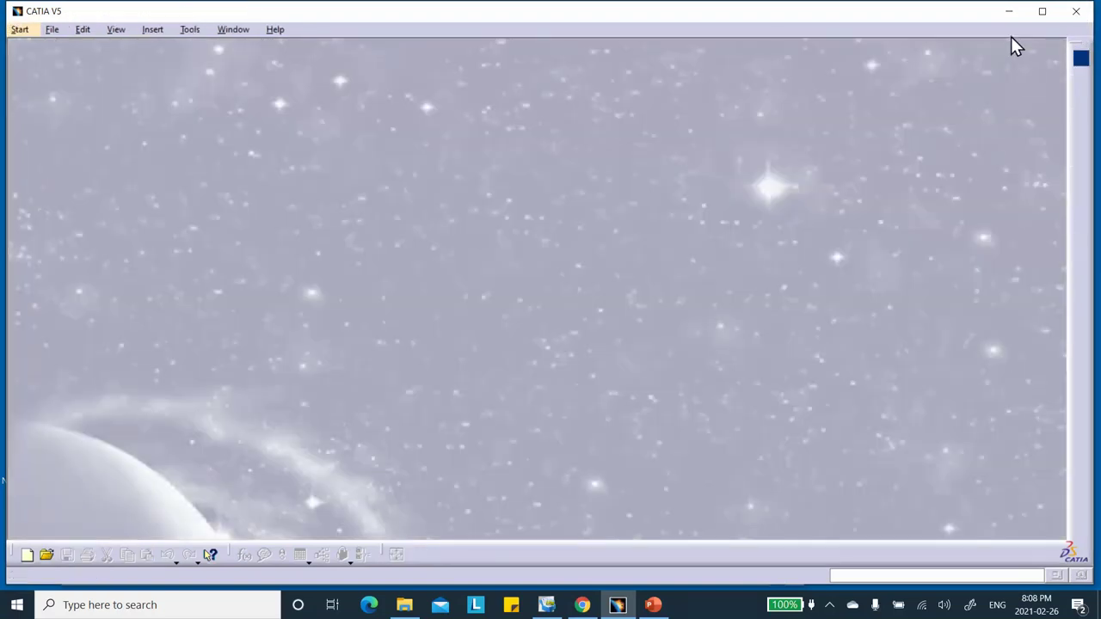
# Switch to PowerPoint, review the laminated shell modelling slide and the plate dimensions slide, and return to CATIA.
pyautogui.click(654, 605)
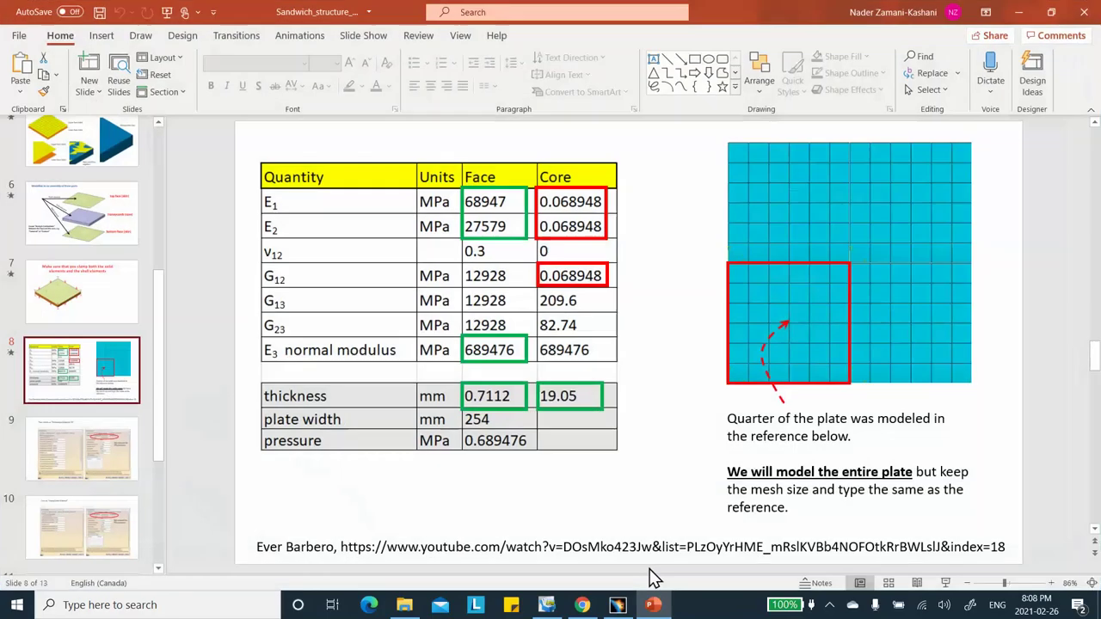
pyautogui.scroll(3, 128, 263)
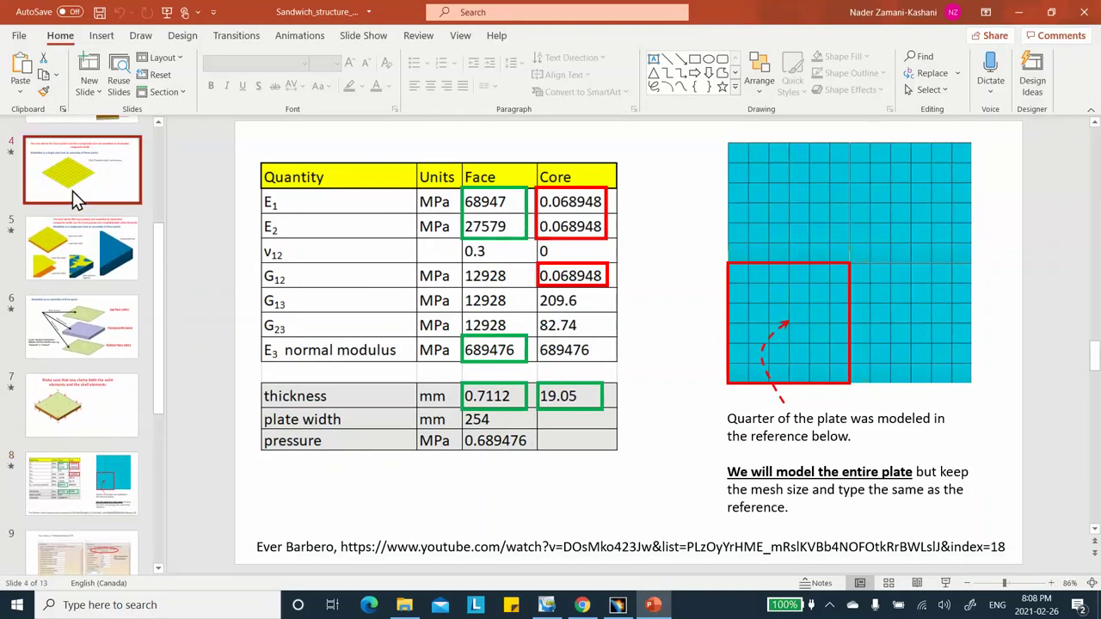
pyautogui.click(73, 185)
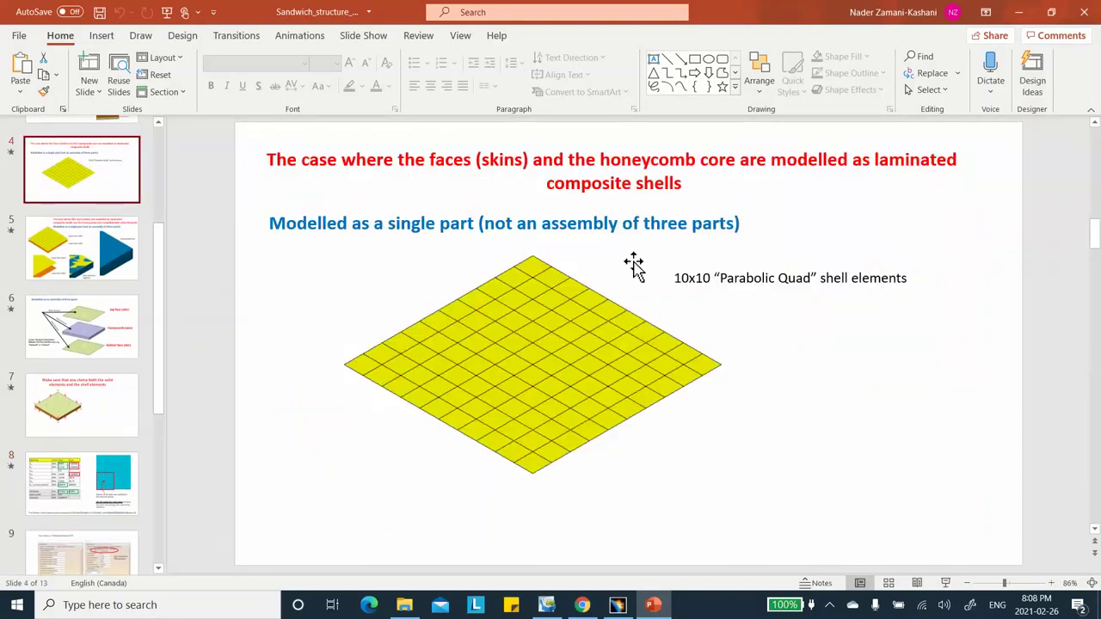
pyautogui.scroll(2, 90, 234)
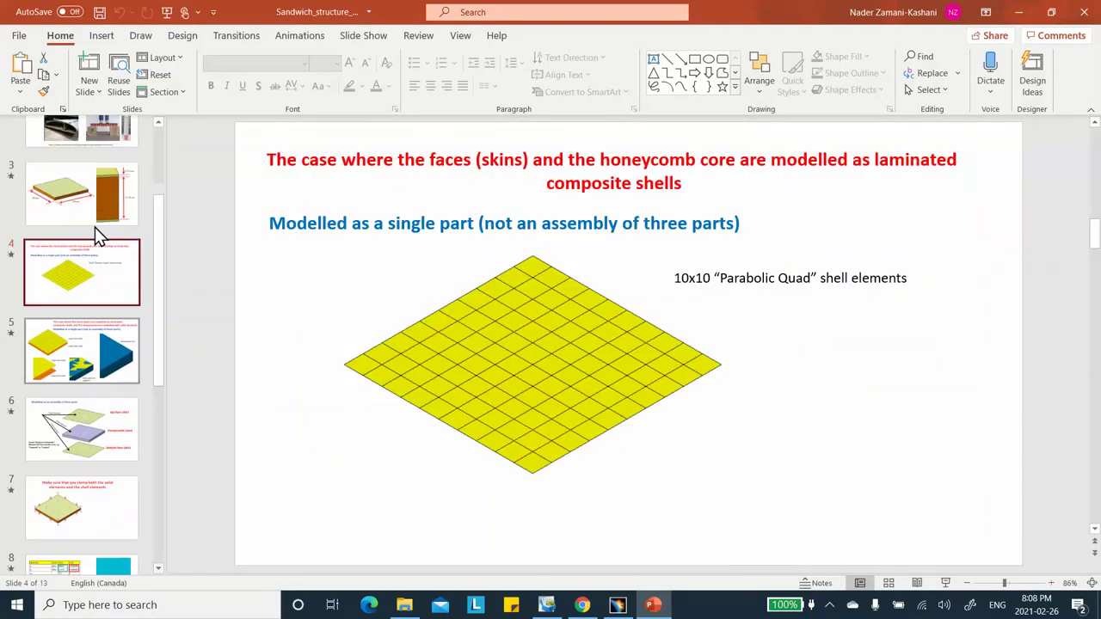
pyautogui.click(86, 233)
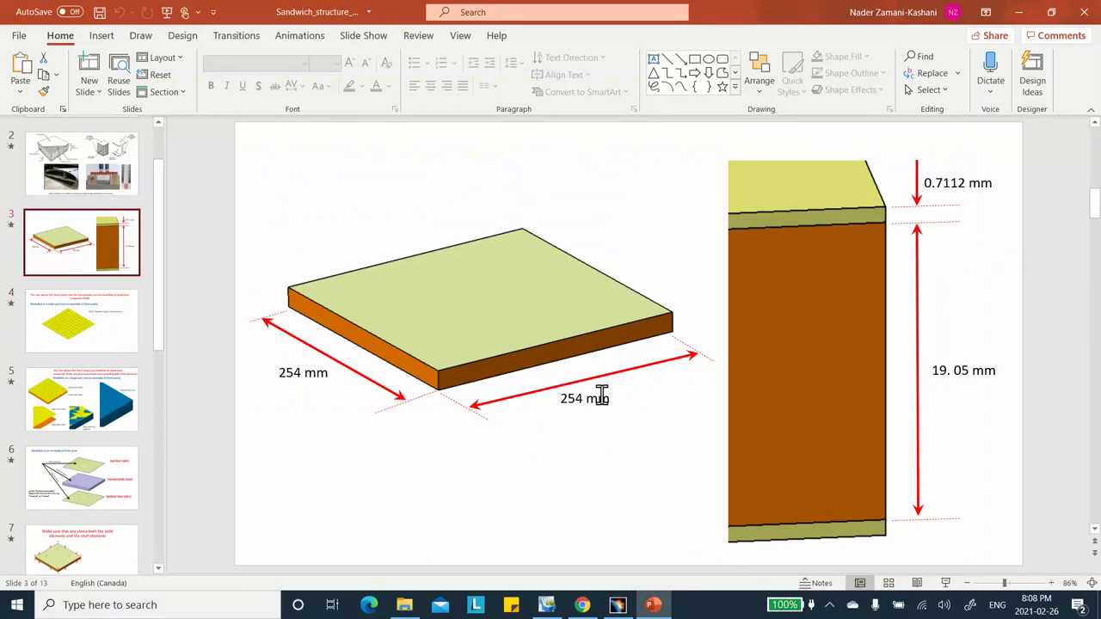
pyautogui.click(1018, 12)
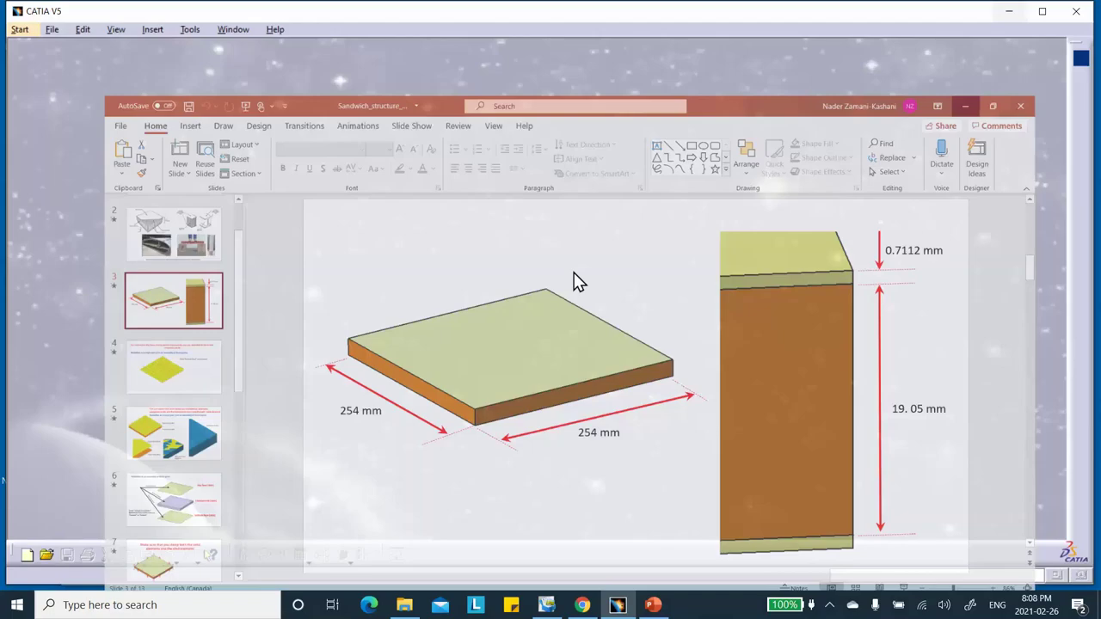
# Create a new part document named Part1 with hybrid design enabled.
pyautogui.click(27, 555)
pyautogui.scroll(-4, 963, 443)
pyautogui.click(925, 416)
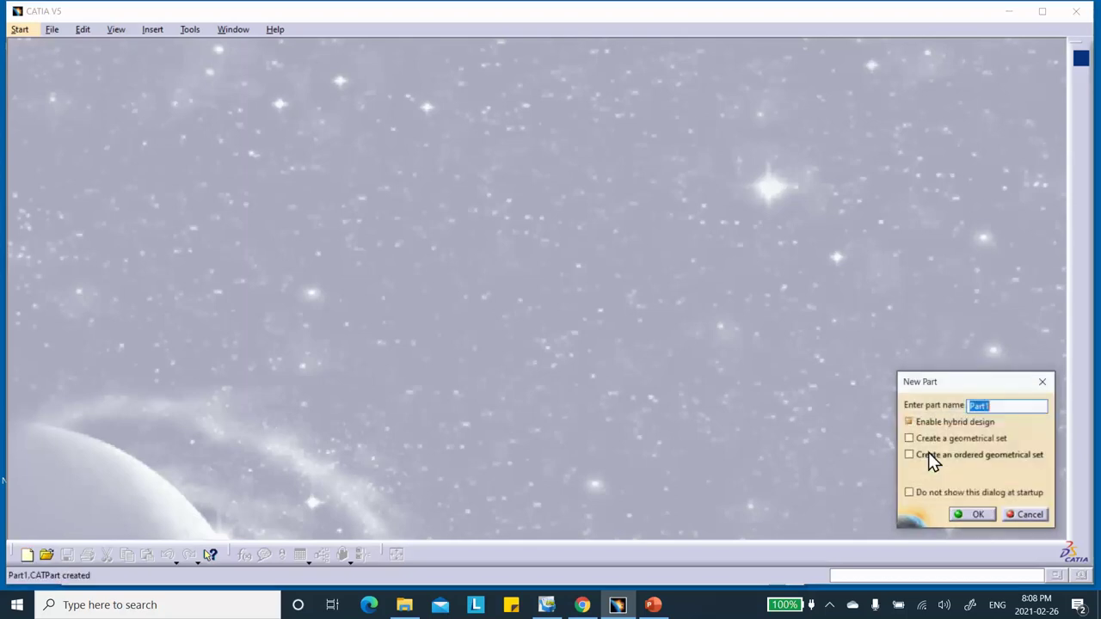
pyautogui.click(978, 514)
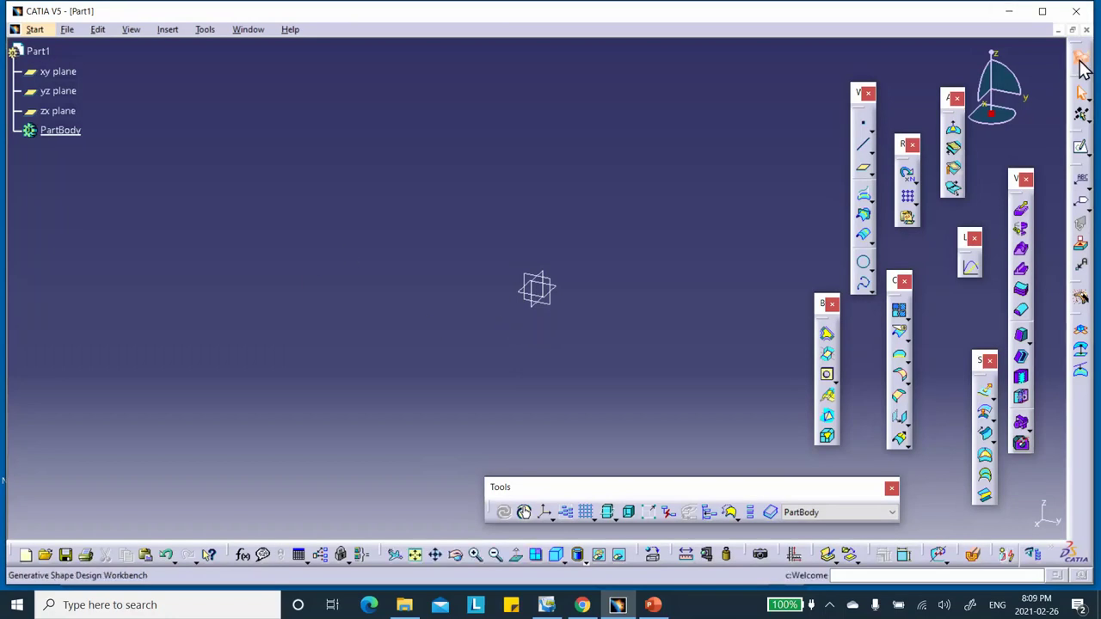
# Sketch a rectangle about 128 by 91 mm on the xy plane, with one corner at the origin.
pyautogui.click(568, 295)
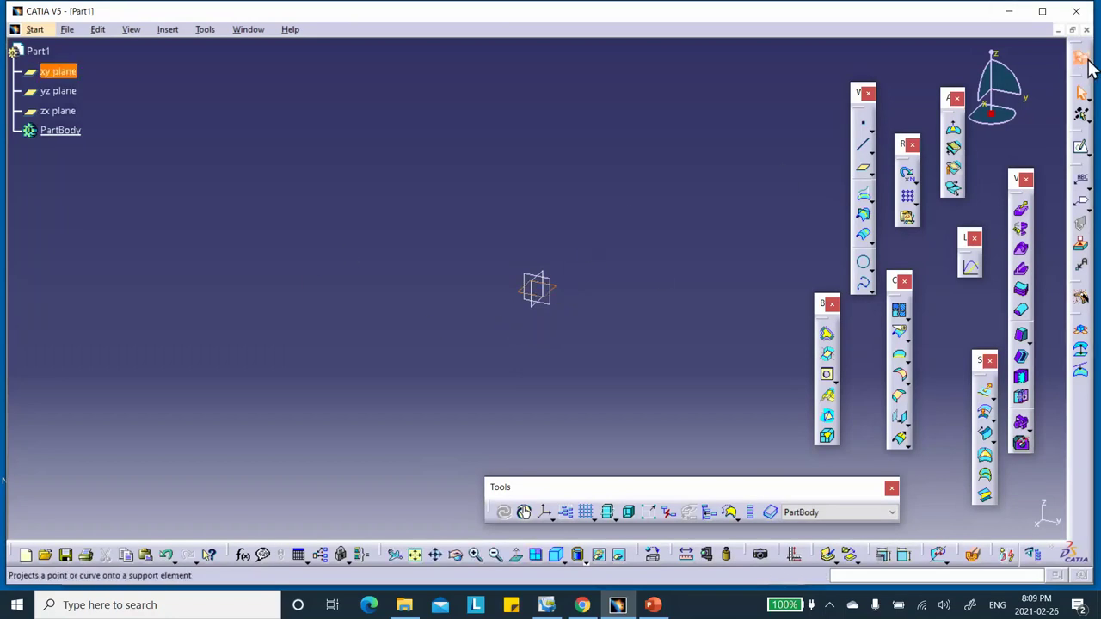
pyautogui.click(1081, 146)
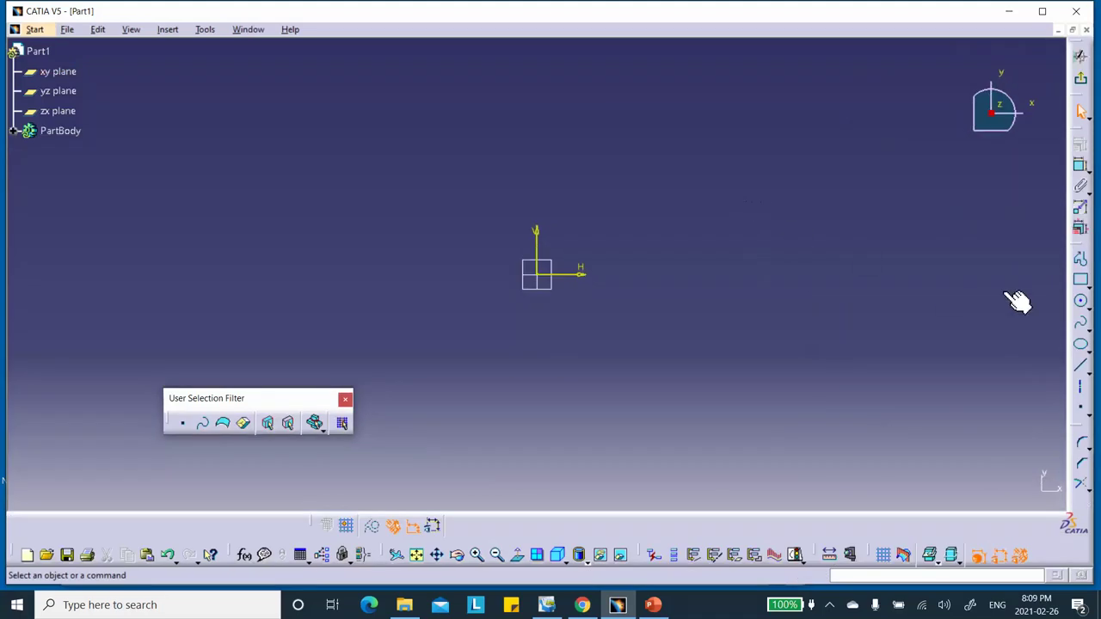
pyautogui.click(1082, 282)
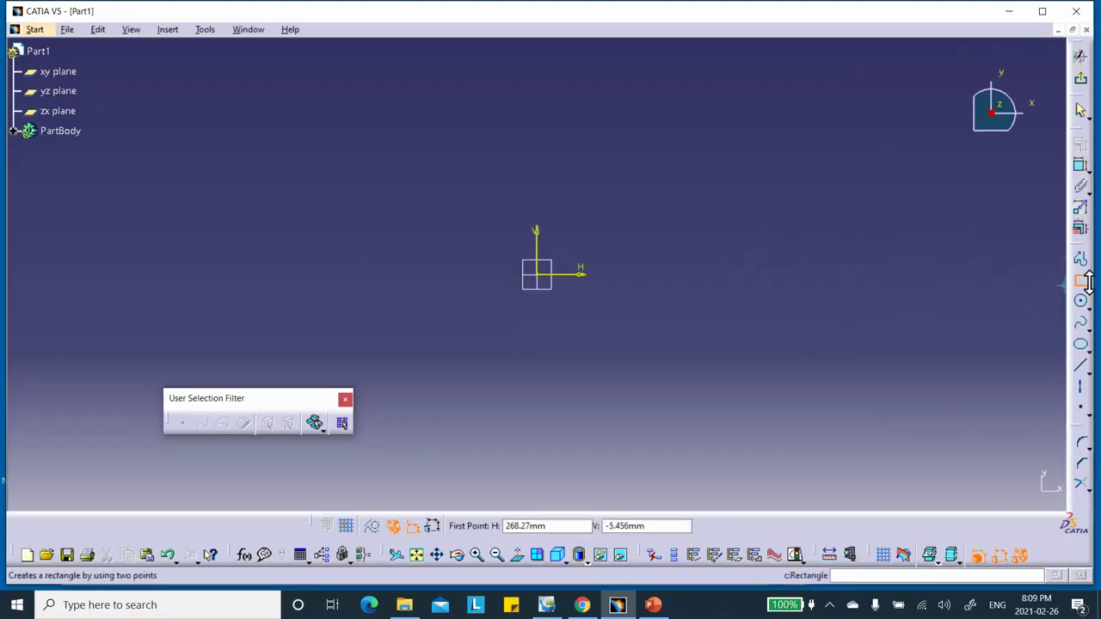
pyautogui.click(542, 275)
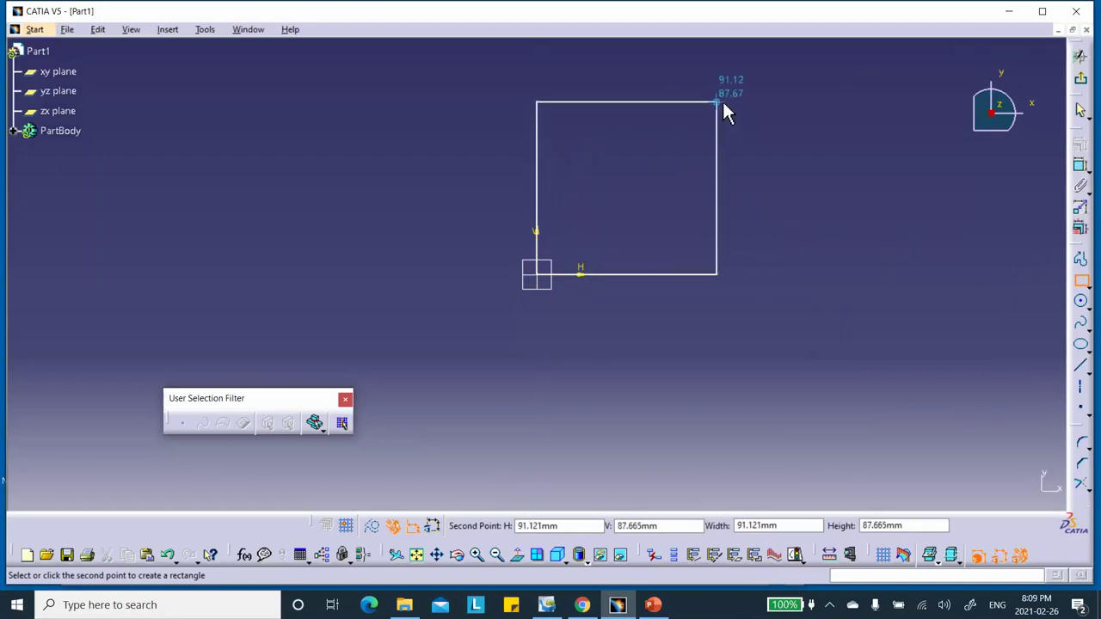
pyautogui.click(790, 96)
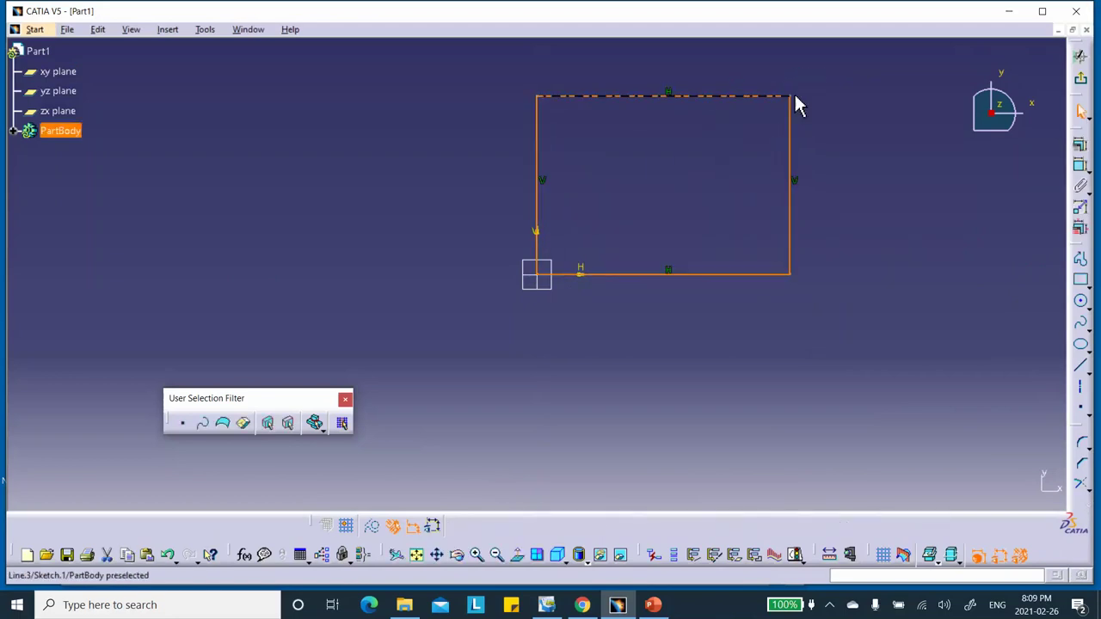
pyautogui.click(886, 210)
# Dimension the rectangle's vertical side opposite the origin and set it to 254 mm.
pyautogui.click(1081, 166)
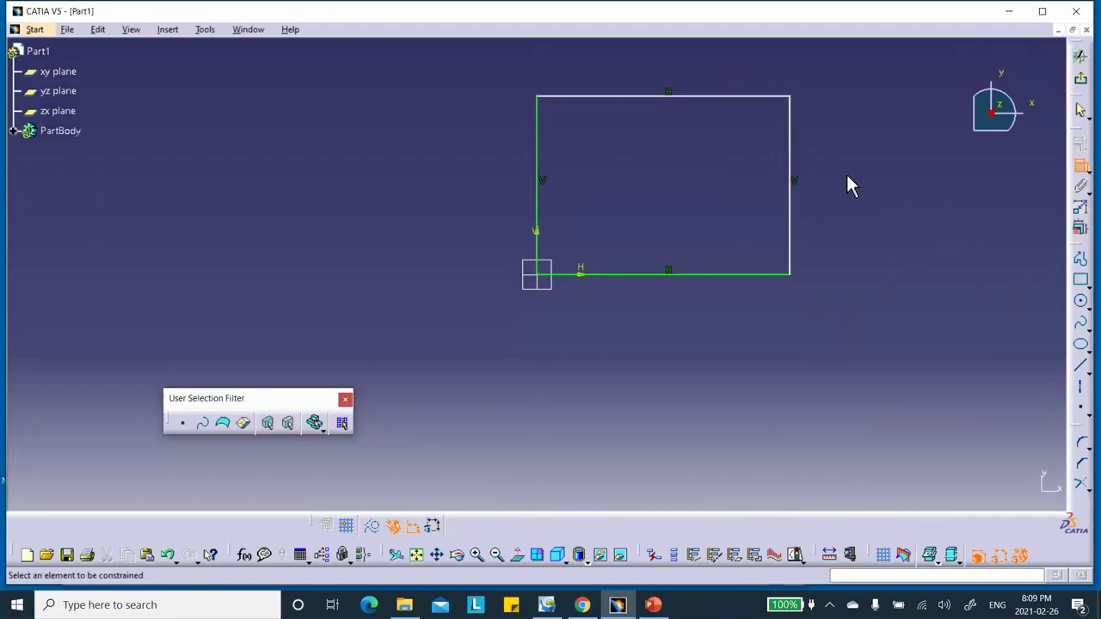
pyautogui.click(790, 172)
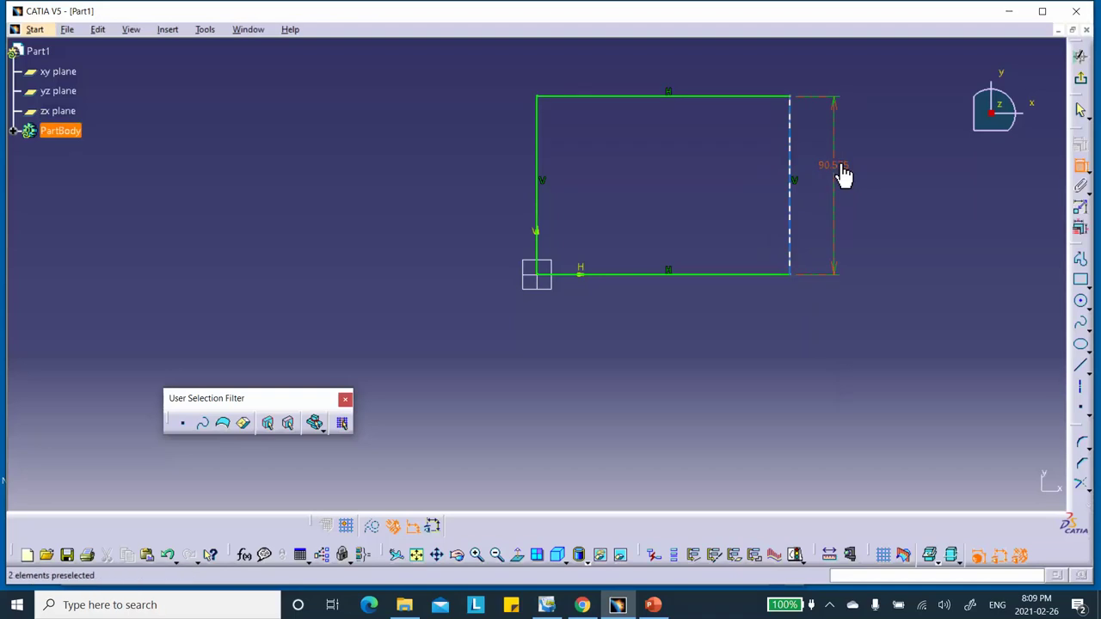
pyautogui.click(843, 172)
pyautogui.doubleClick(840, 172)
pyautogui.write('254')
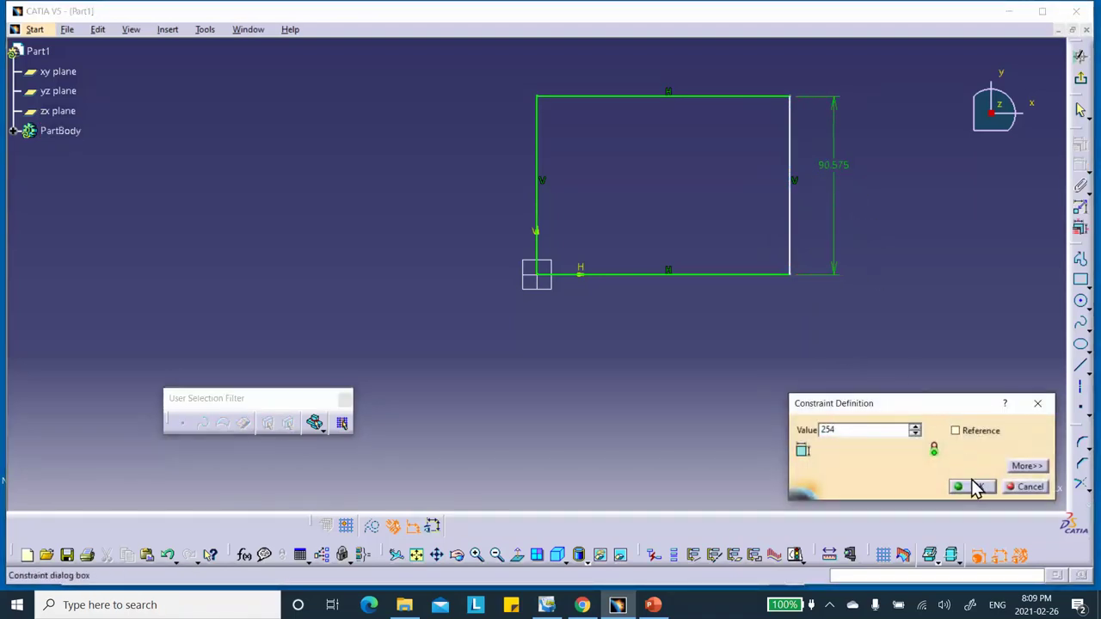
pyautogui.click(976, 487)
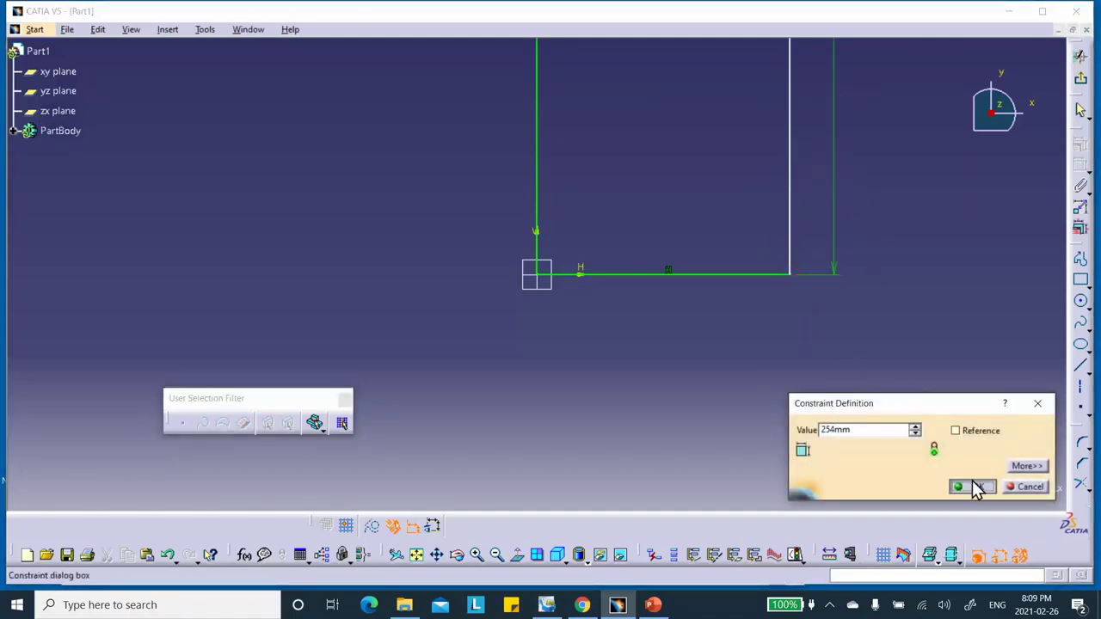
# Dimension the rectangle's lower horizontal edge, set it to 254 mm and exit the sketch.
pyautogui.click(705, 276)
pyautogui.click(709, 338)
pyautogui.doubleClick(710, 338)
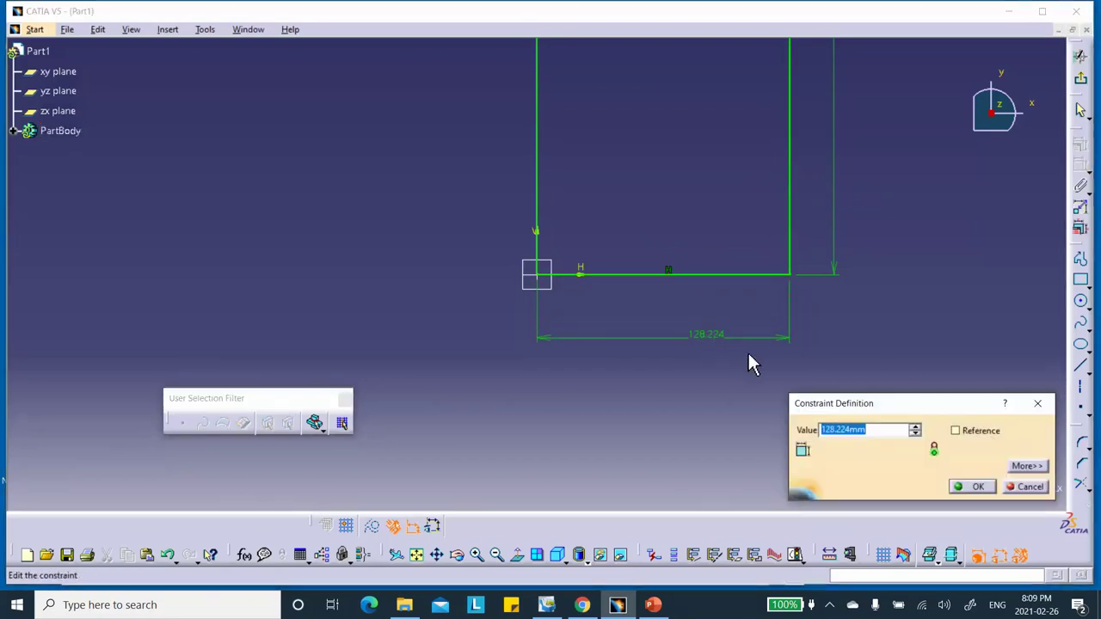
pyautogui.write('254')
pyautogui.click(975, 487)
pyautogui.click(1085, 83)
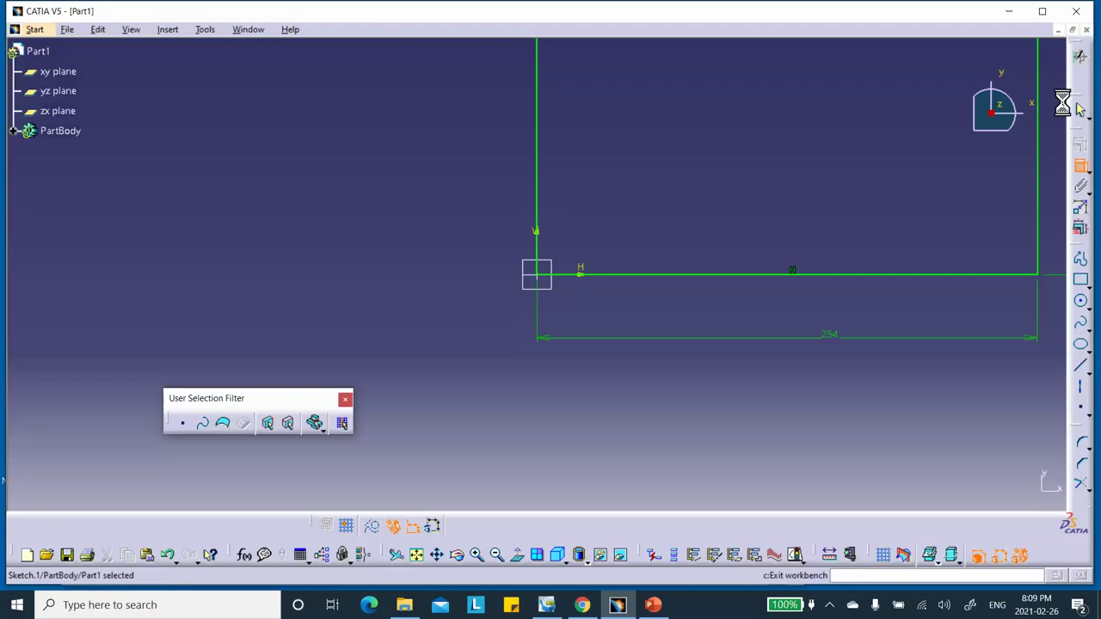
# Create a Fill surface bounded by the square sketch.
pyautogui.click(415, 554)
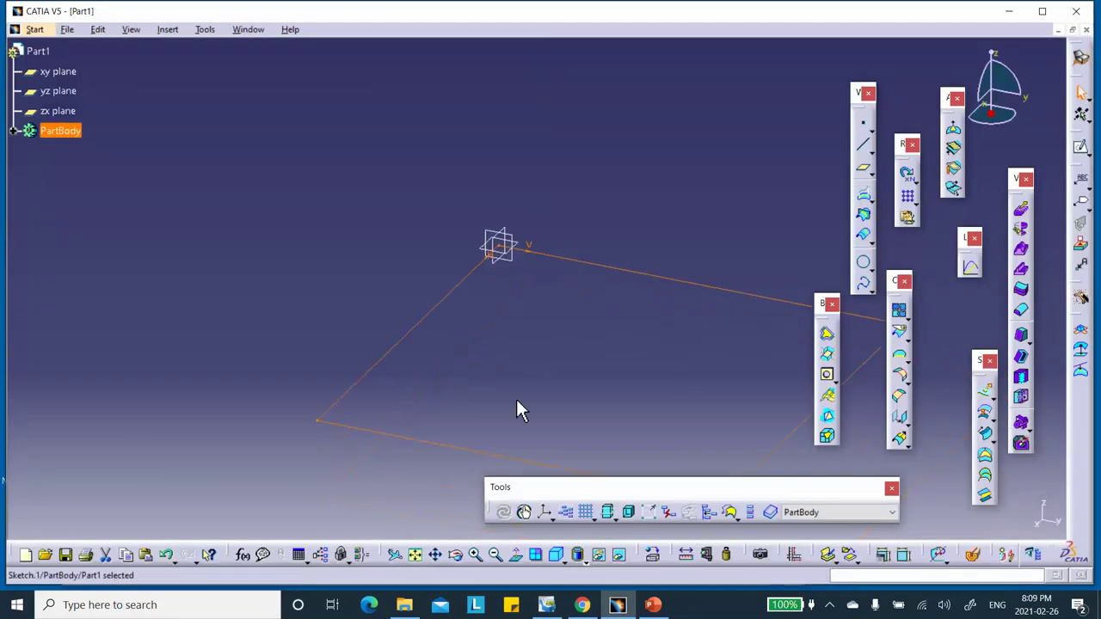
pyautogui.click(986, 461)
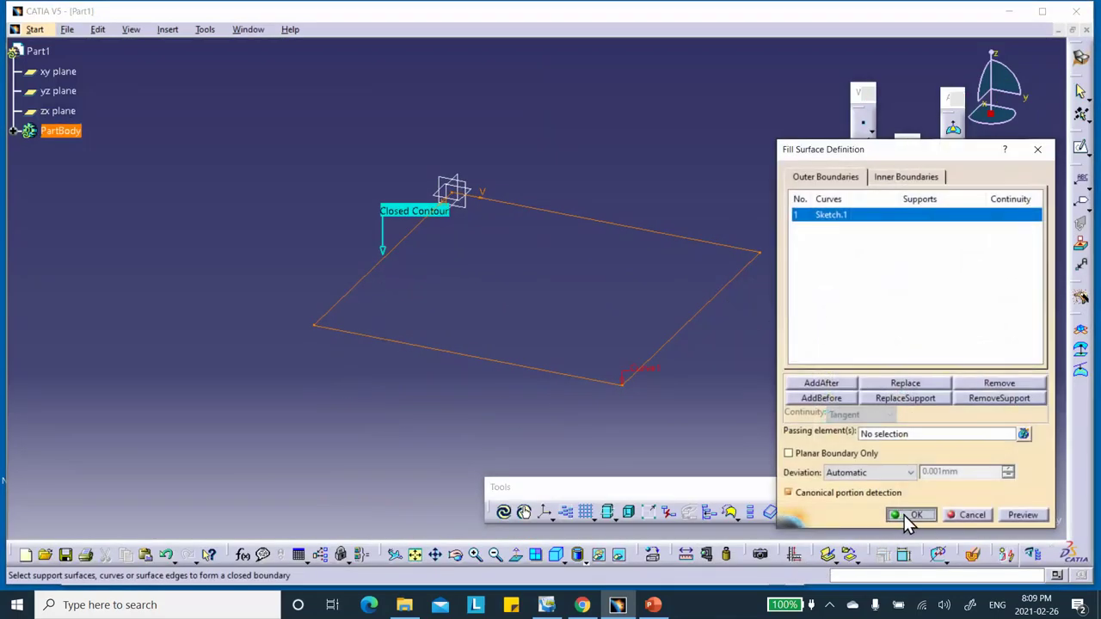
pyautogui.click(904, 515)
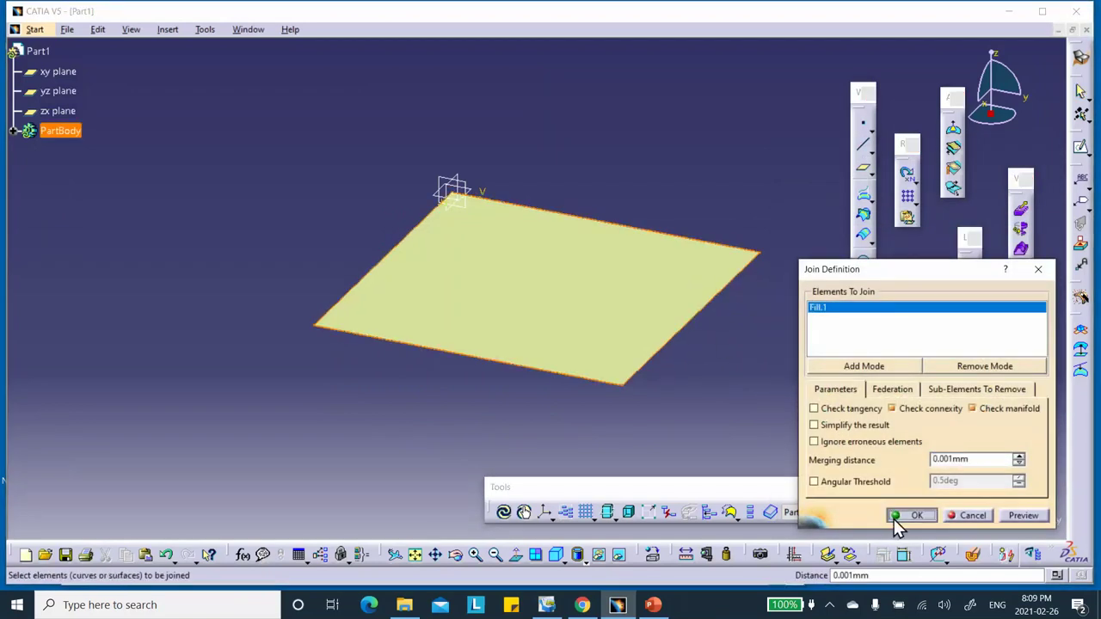
# Create a Join from the fill surface with a merging distance of 0.001 mm.
pyautogui.click(914, 515)
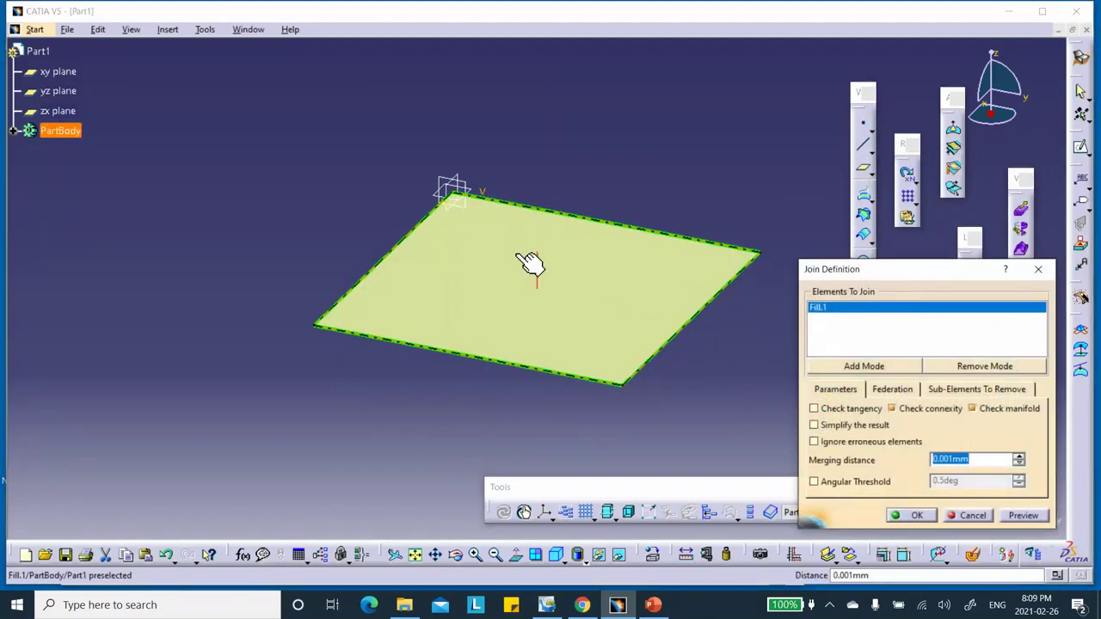
pyautogui.click(536, 265)
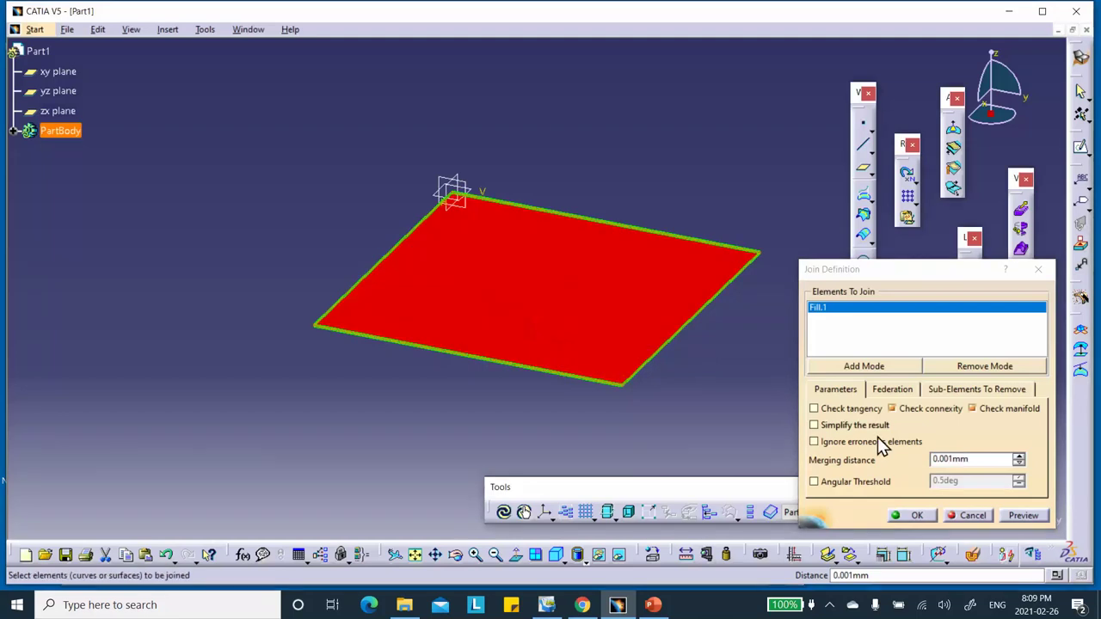
pyautogui.click(925, 516)
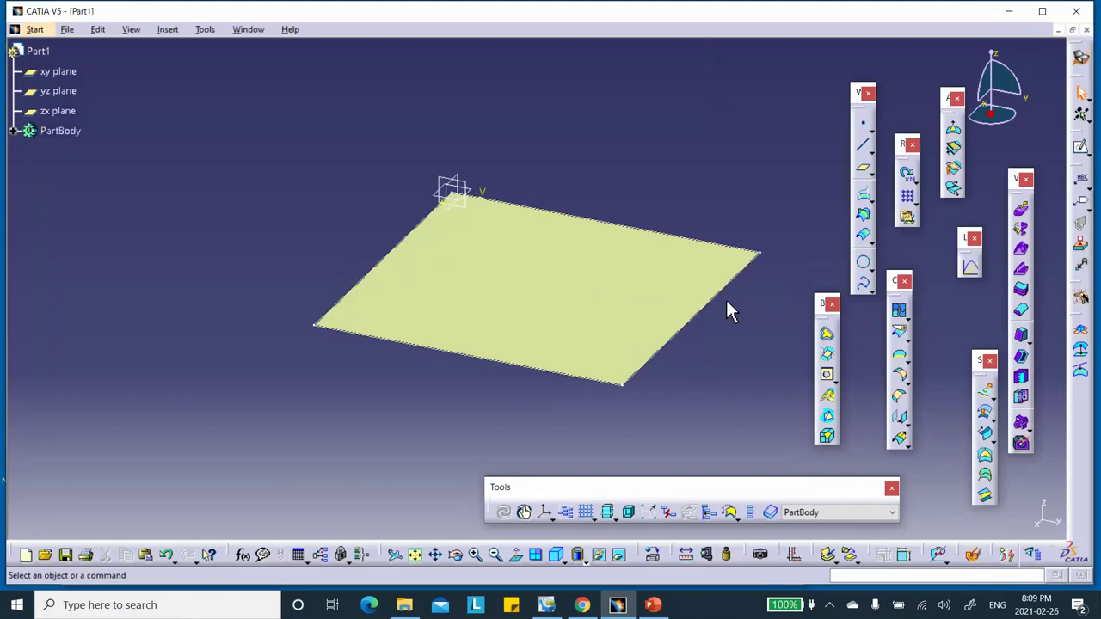
# Create a standard, non-current axis system with its origin at a new coordinate point offset from the default origin in negative Y.
pyautogui.click(547, 514)
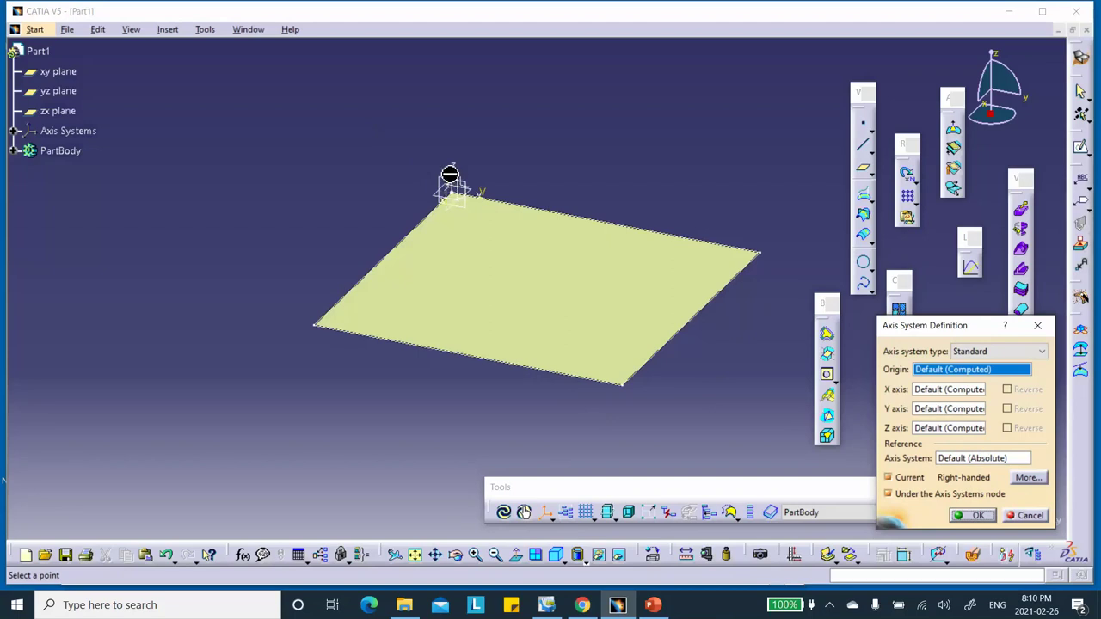
pyautogui.rightClick(949, 378)
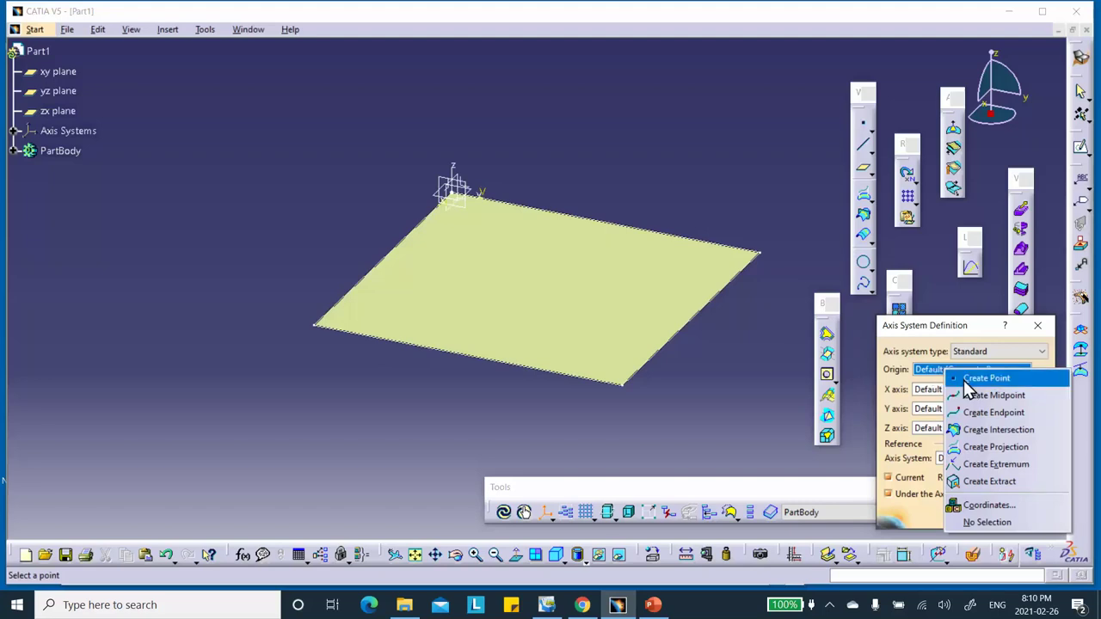
pyautogui.click(968, 381)
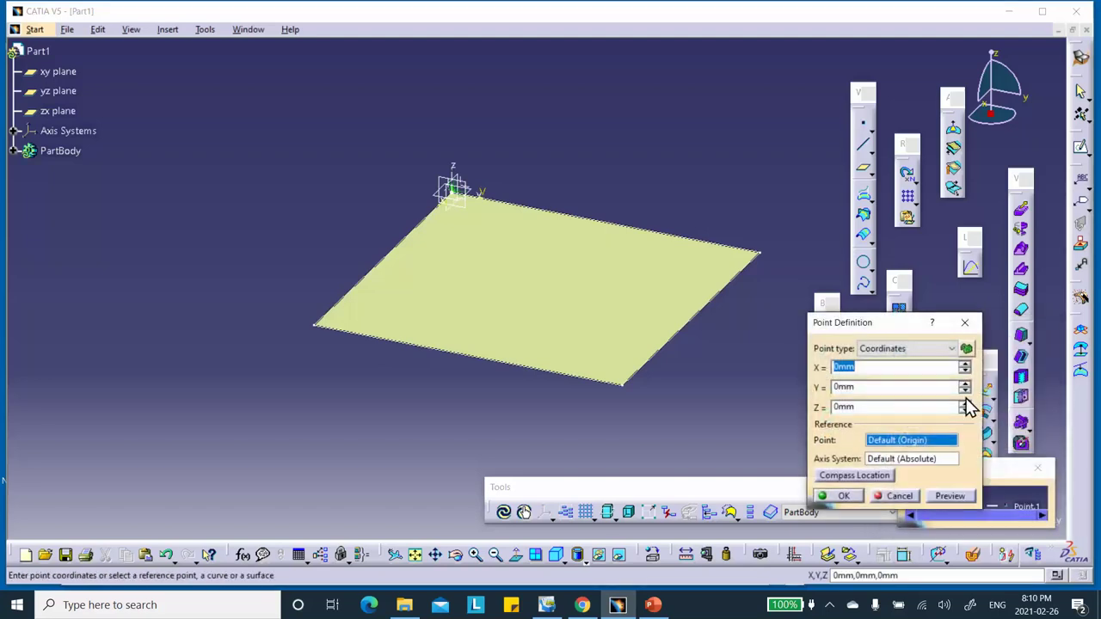
pyautogui.click(965, 391)
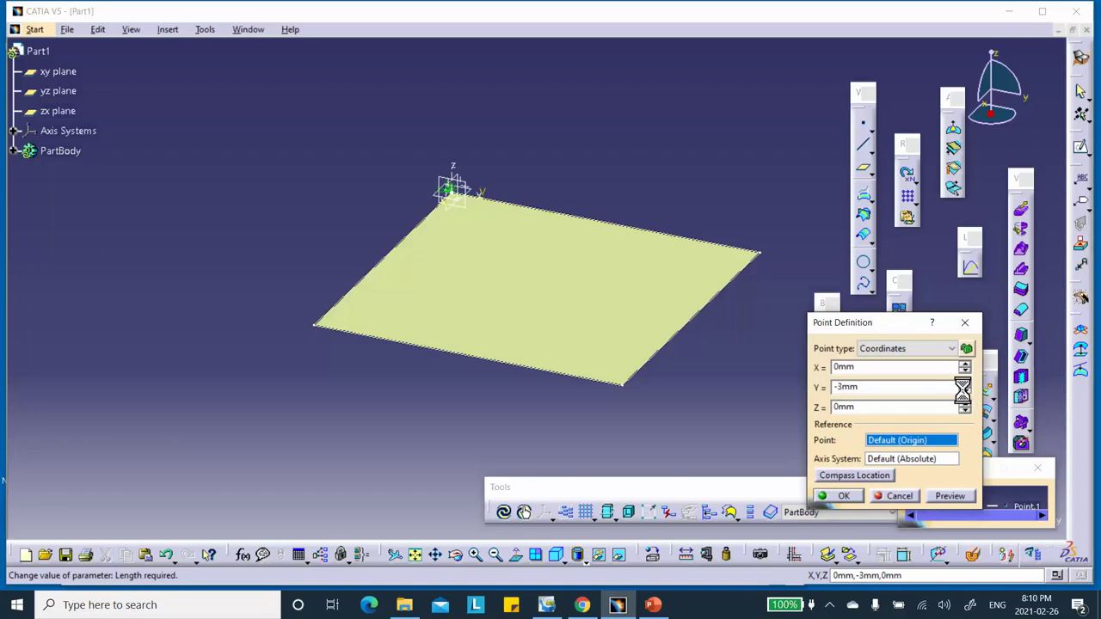
pyautogui.moveTo(964, 391); pyautogui.dragTo(962, 388)
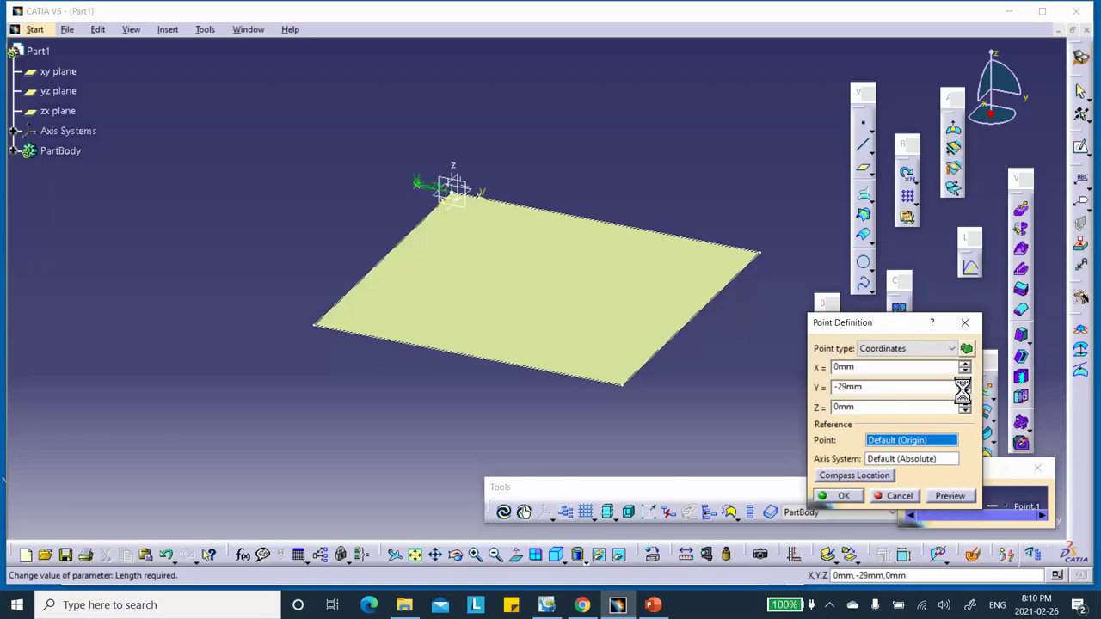
pyautogui.moveTo(962, 389); pyautogui.dragTo(962, 388)
pyautogui.click(844, 496)
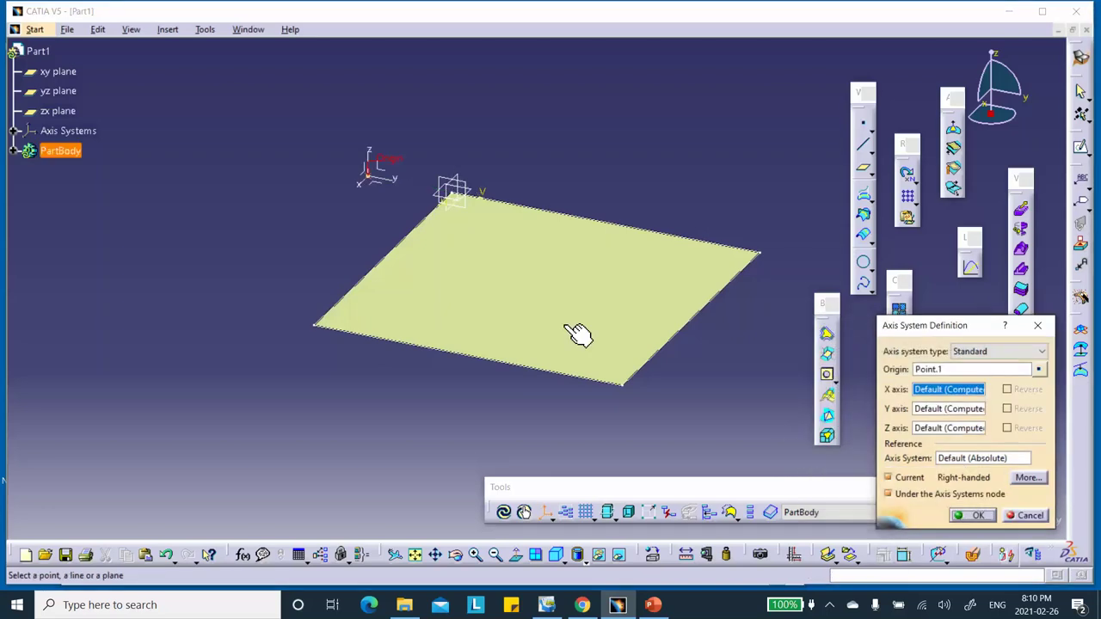
pyautogui.click(887, 478)
pyautogui.click(981, 516)
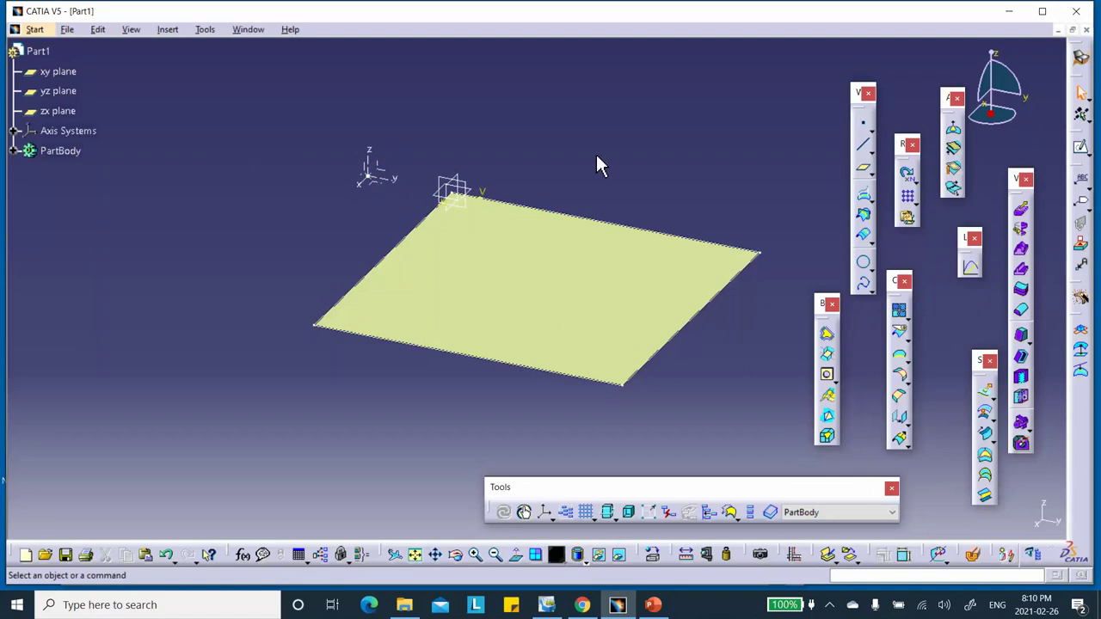
# Save the part as Part1 in the Video_32_Sandwich_all_Shells desktop folder through Save Management.
pyautogui.click(67, 31)
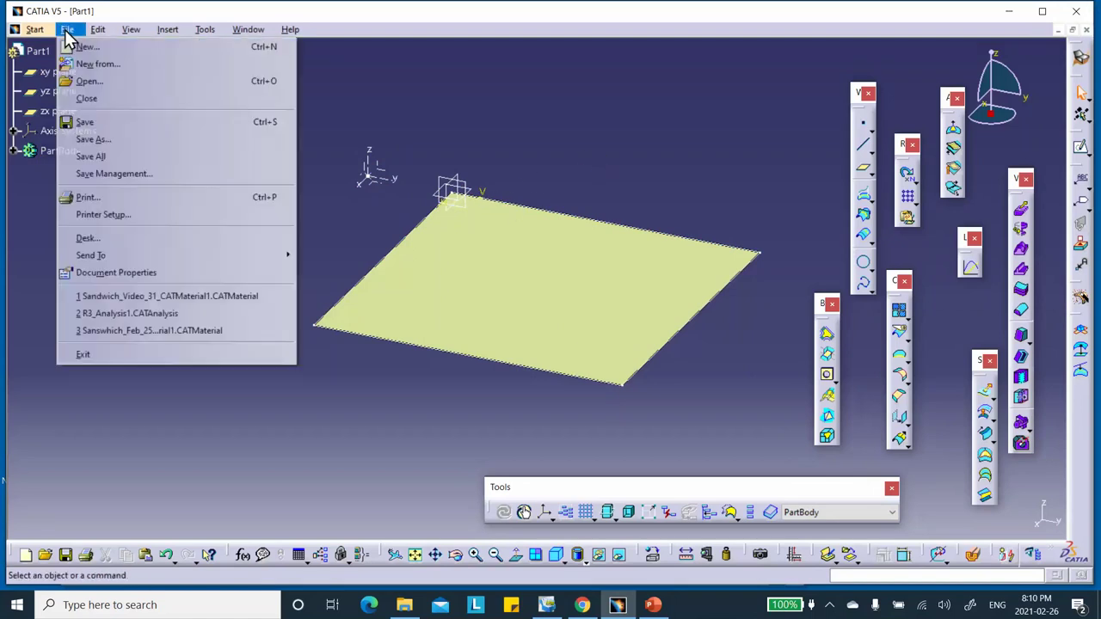
pyautogui.click(126, 174)
pyautogui.click(513, 52)
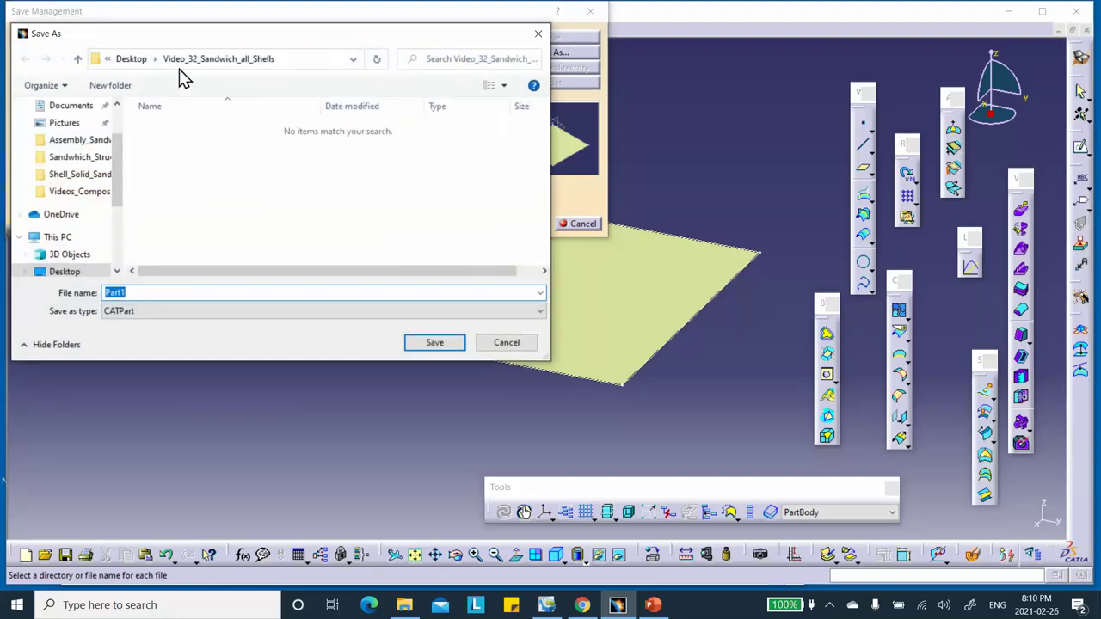
pyautogui.click(441, 345)
pyautogui.click(530, 224)
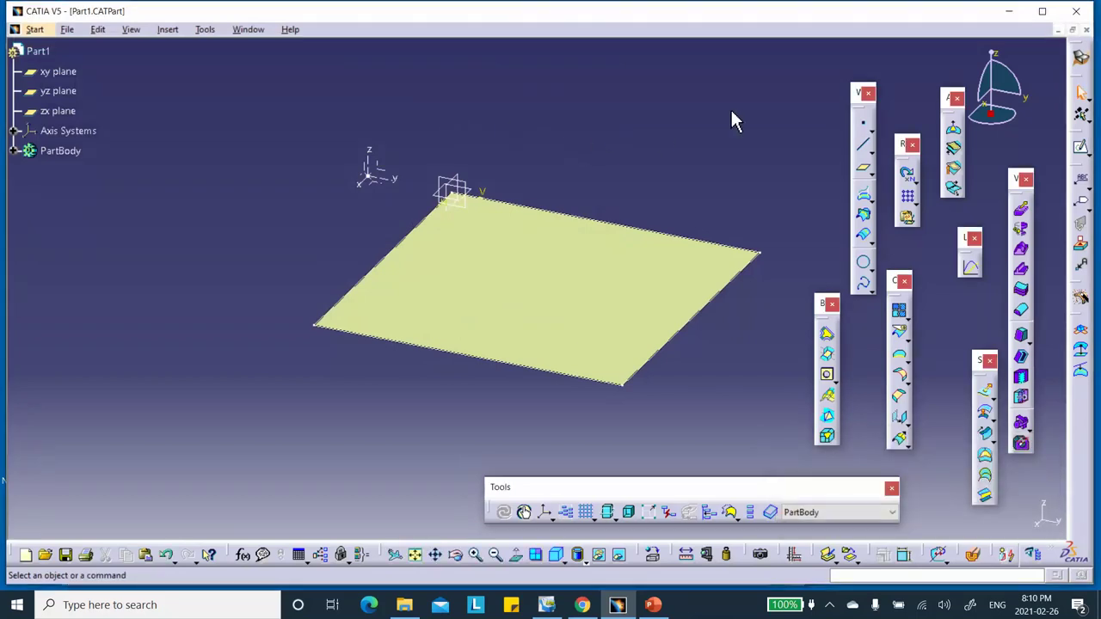
# Switch to the Composites Design workbench and open the Composites Parameters definition.
pyautogui.click(1081, 60)
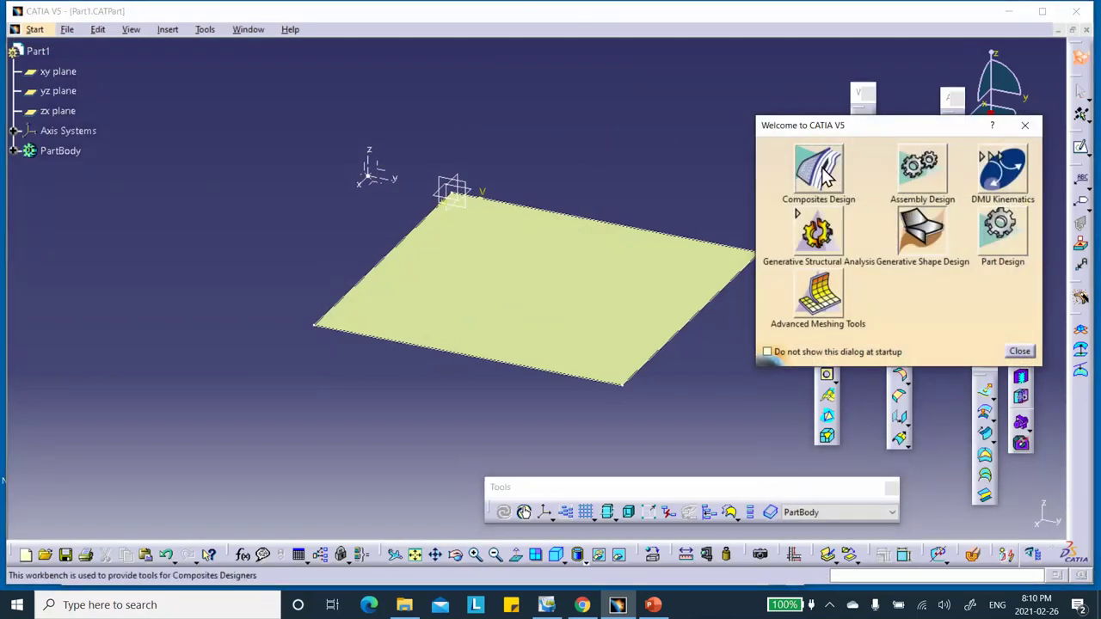
pyautogui.click(822, 171)
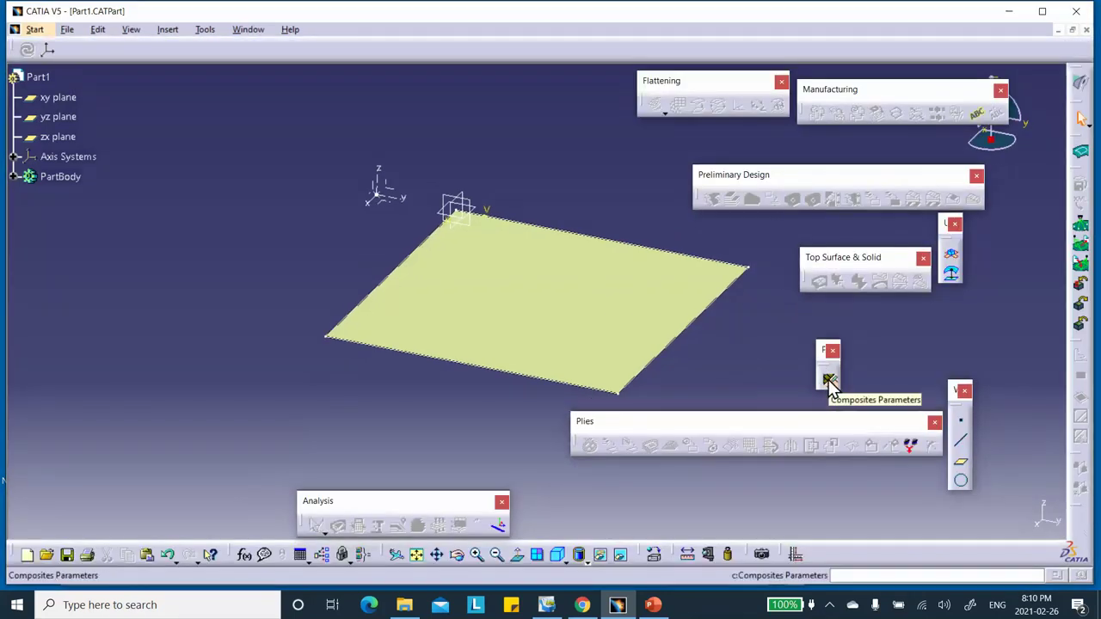
pyautogui.click(830, 381)
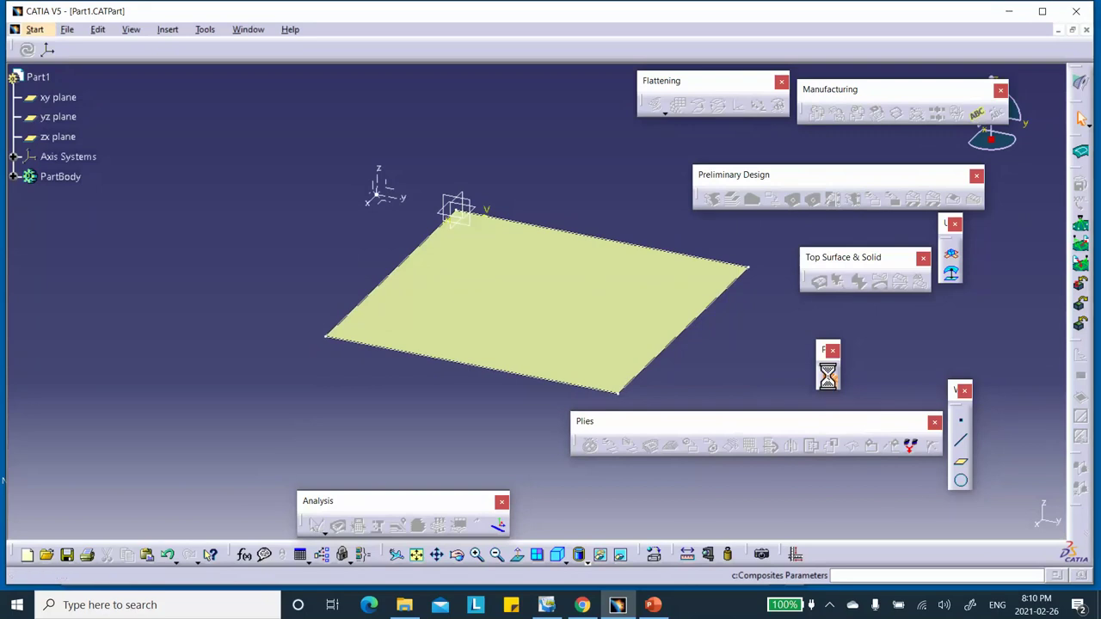
# Add the face material and both core materials from the Sandwich_Video_31_CATMaterial1 catalog in Video_32_Sandwich_all_Shells to the composites parameters.
pyautogui.click(624, 226)
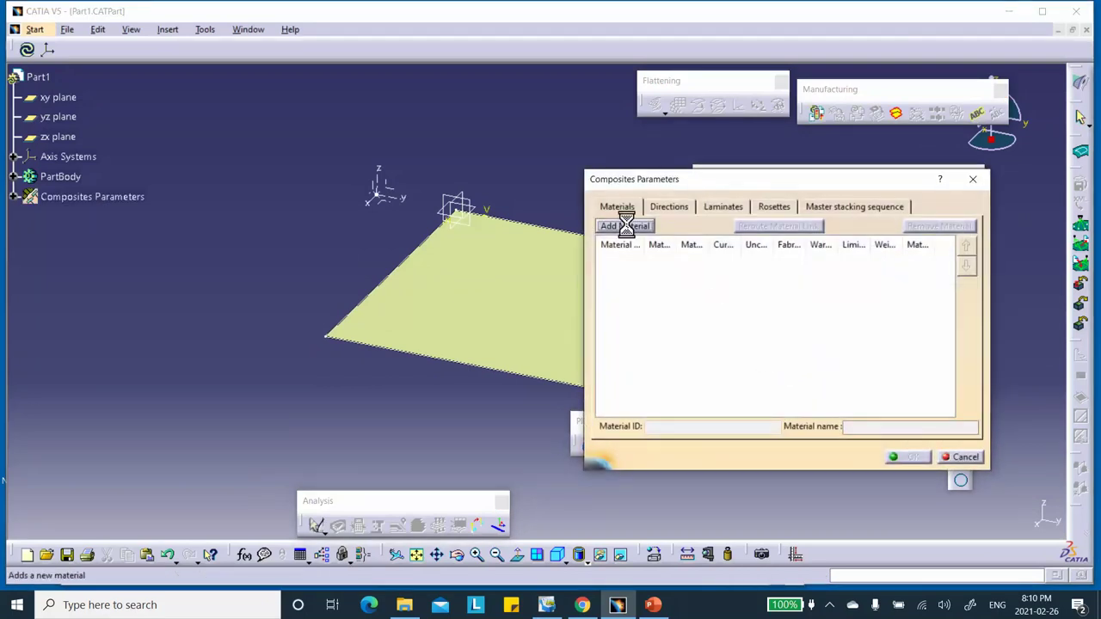
pyautogui.click(1040, 386)
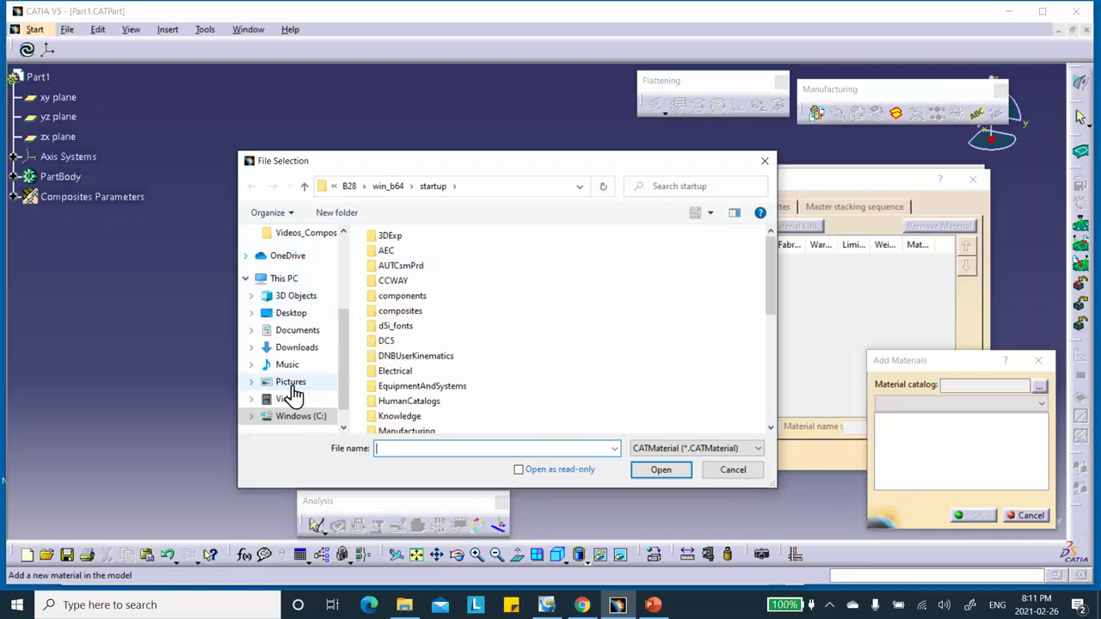
pyautogui.click(295, 314)
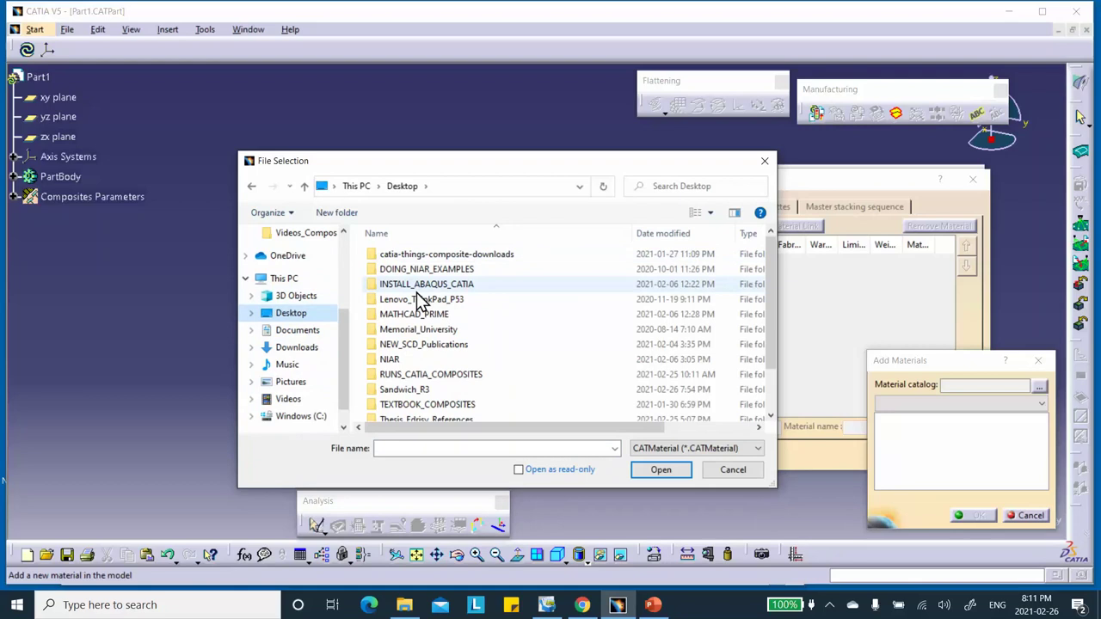
pyautogui.scroll(-2, 423, 387)
pyautogui.doubleClick(422, 387)
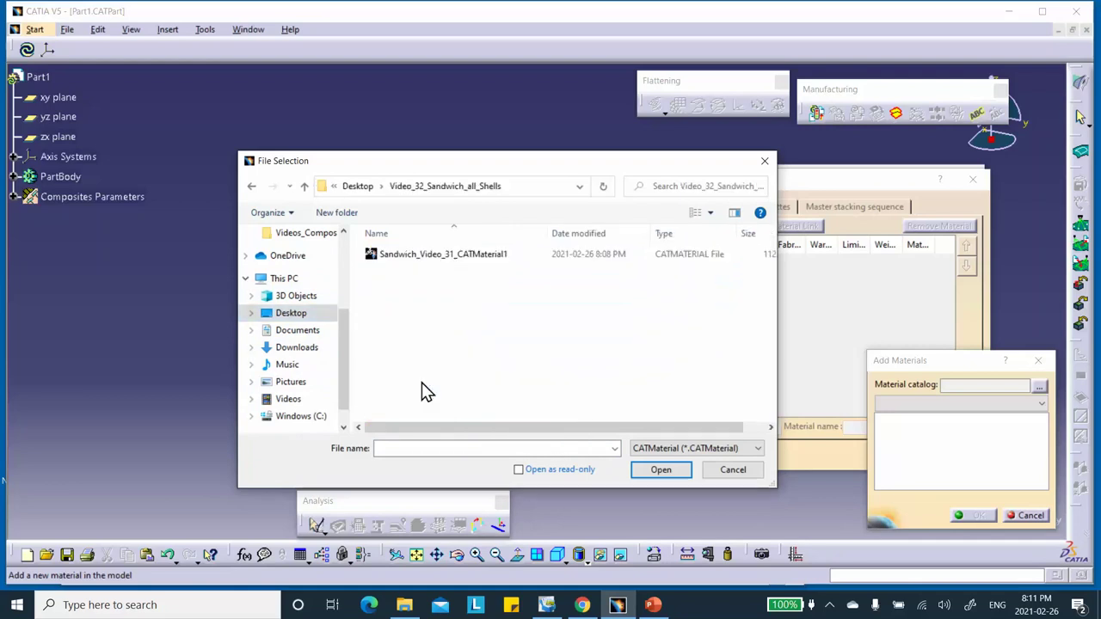
pyautogui.click(411, 261)
pyautogui.click(663, 472)
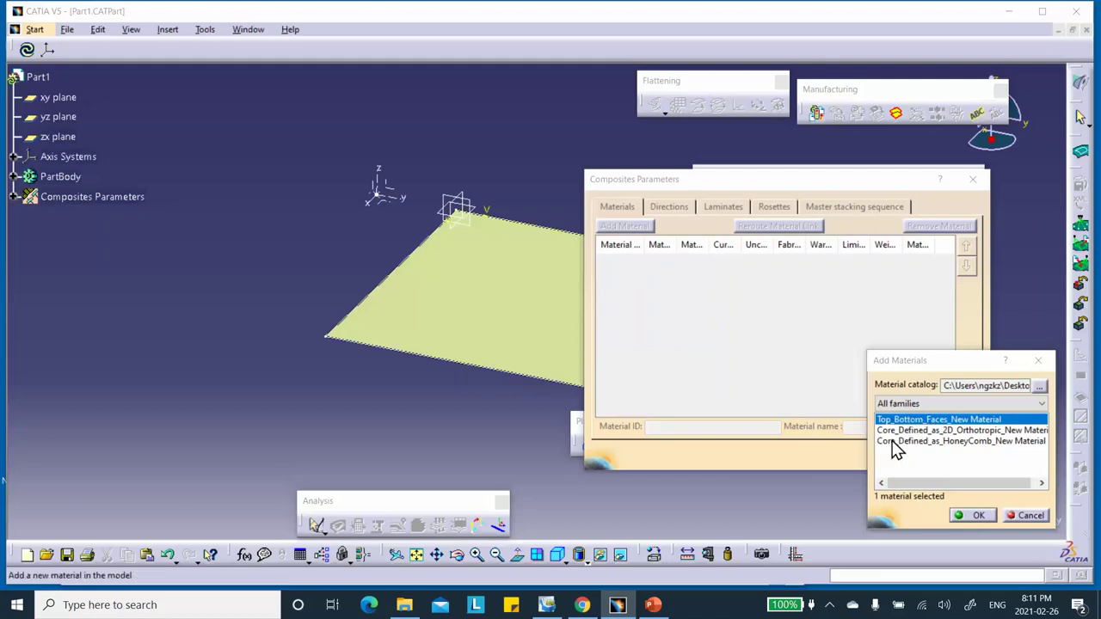
pyautogui.keyDown('ctrl'); pyautogui.click(996, 430); pyautogui.keyUp('ctrl')
pyautogui.keyDown('ctrl'); pyautogui.click(984, 440); pyautogui.keyUp('ctrl')
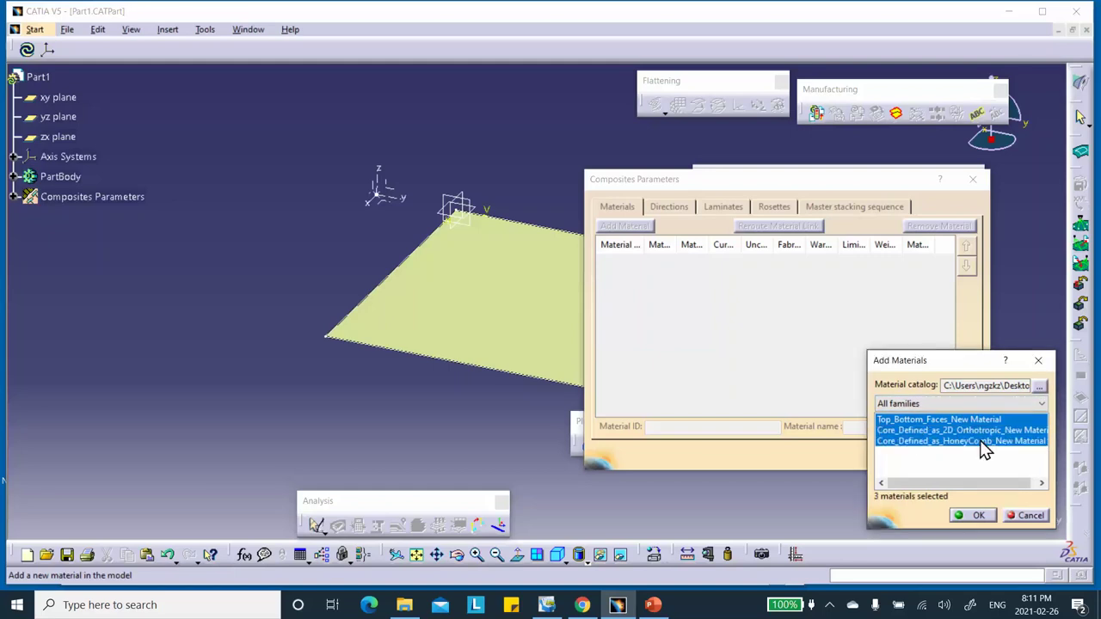
pyautogui.click(976, 515)
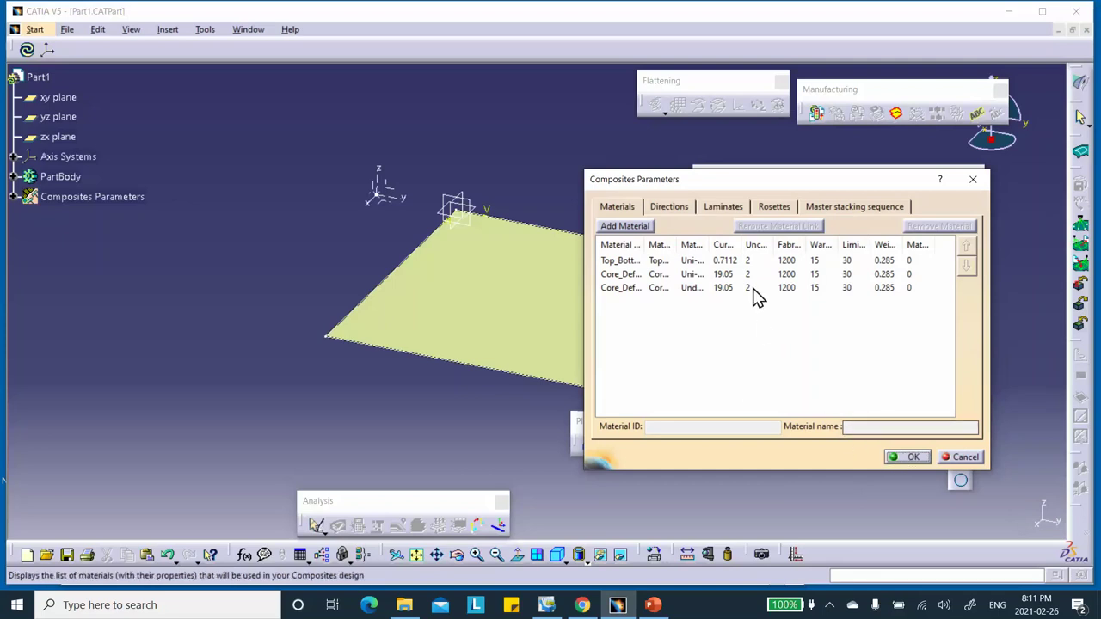
# Add a rosette with Cartesian transfer on the offset axis system, check the ply directions and accept the composites parameters.
pyautogui.click(777, 212)
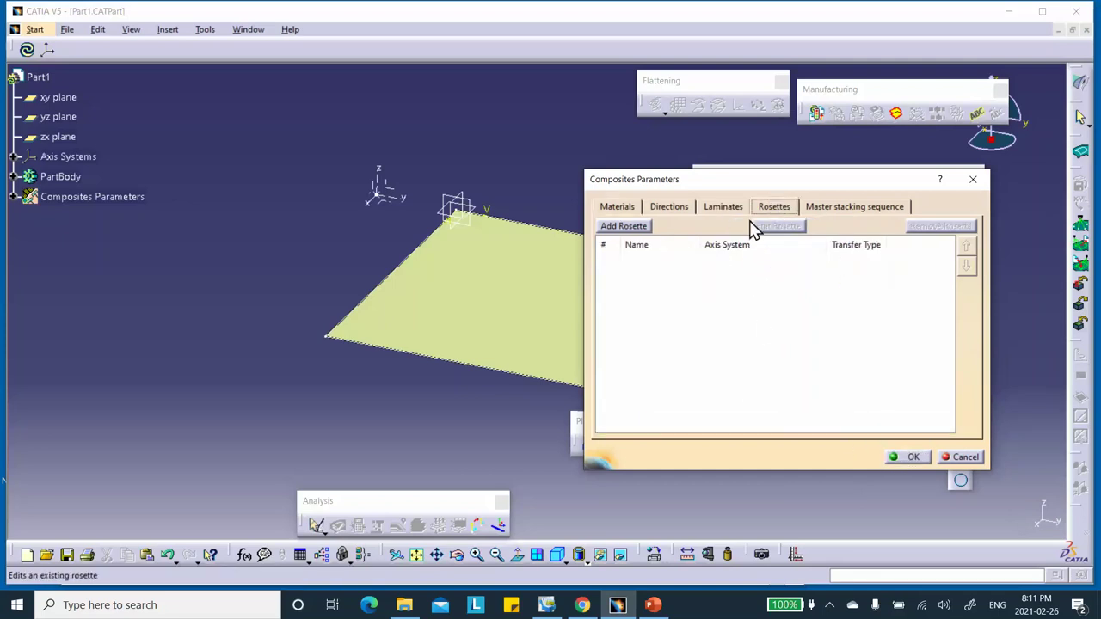
pyautogui.click(627, 227)
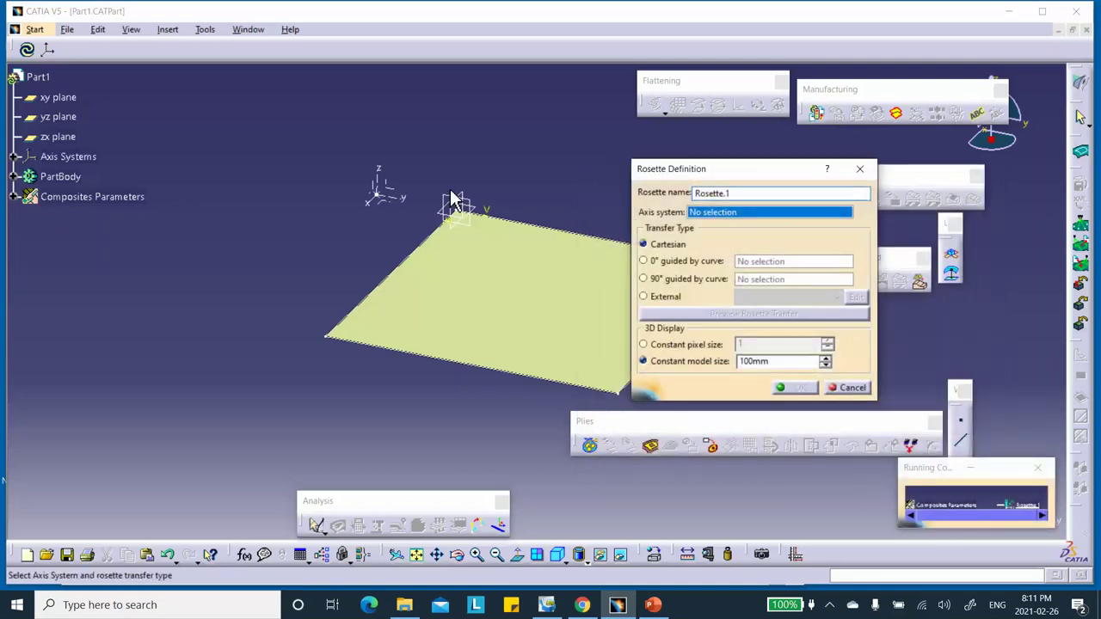
pyautogui.click(388, 193)
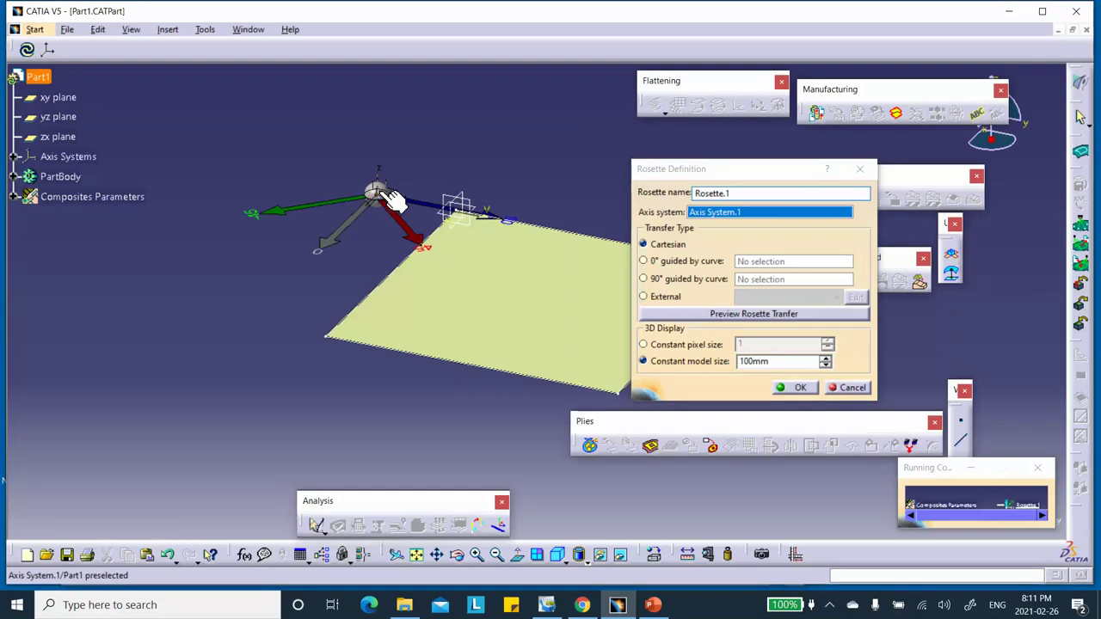
pyautogui.click(800, 388)
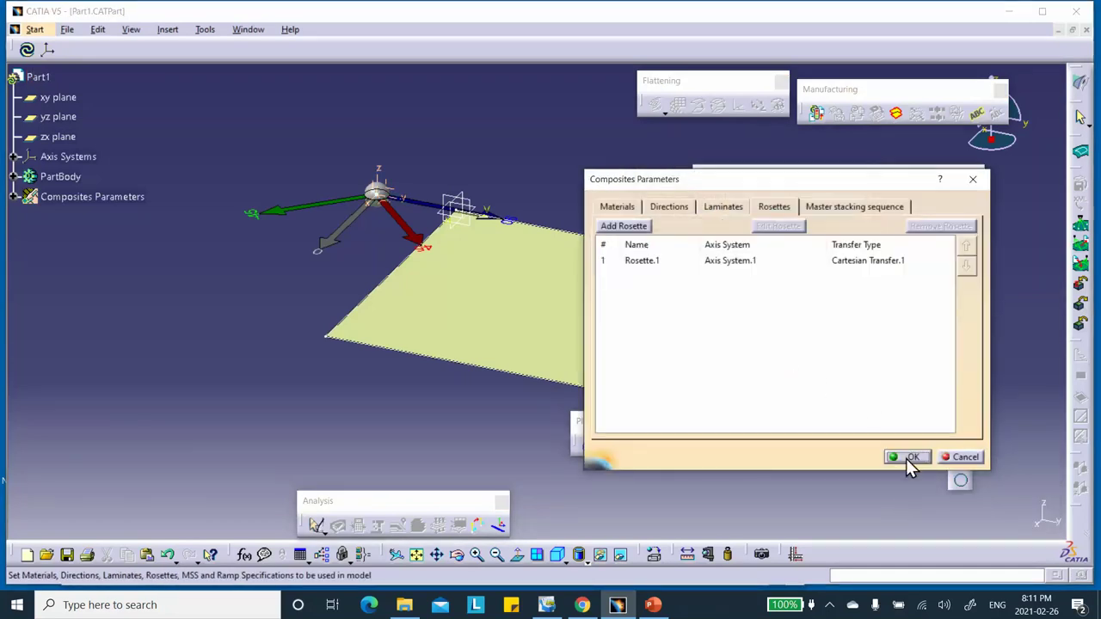
pyautogui.click(680, 209)
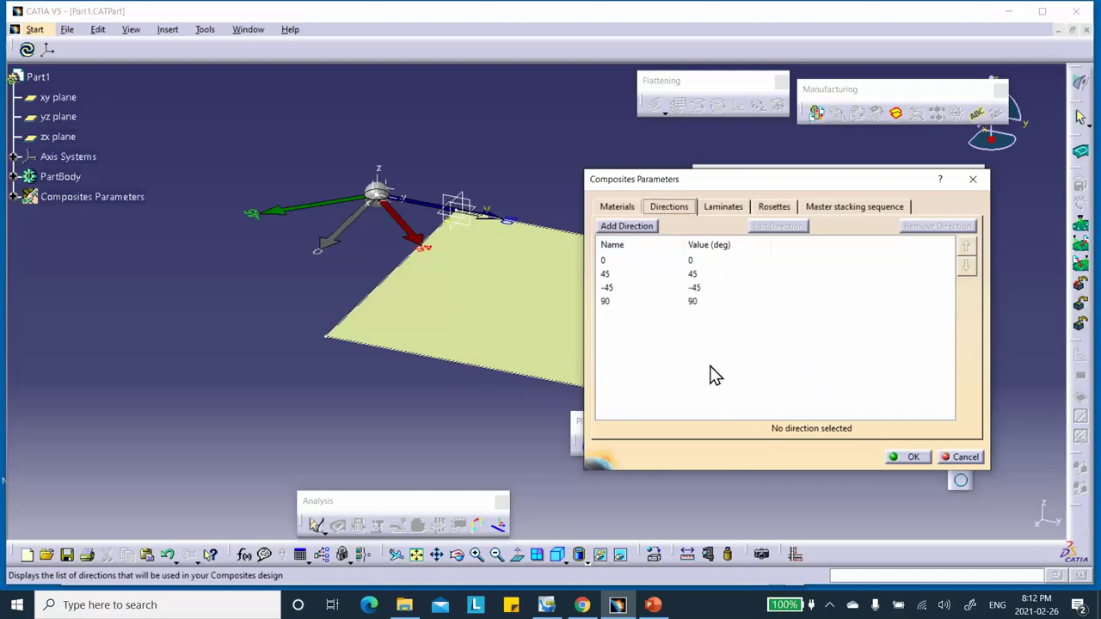
pyautogui.click(912, 462)
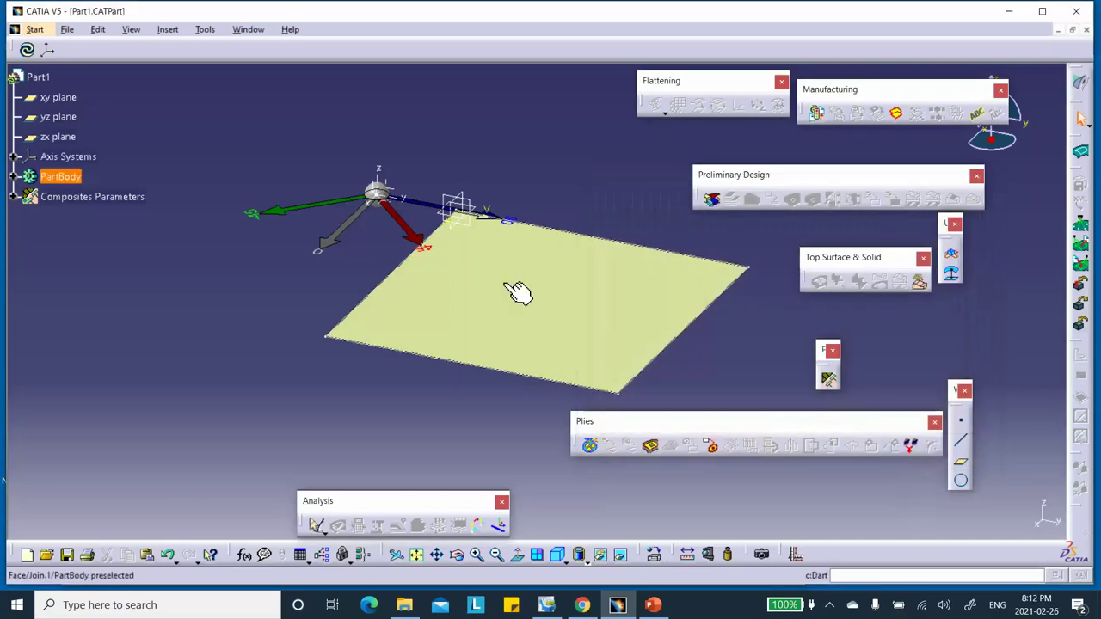
# Hide the rosette in the model and expand the Composites Parameters branch of the tree.
pyautogui.rightClick(370, 207)
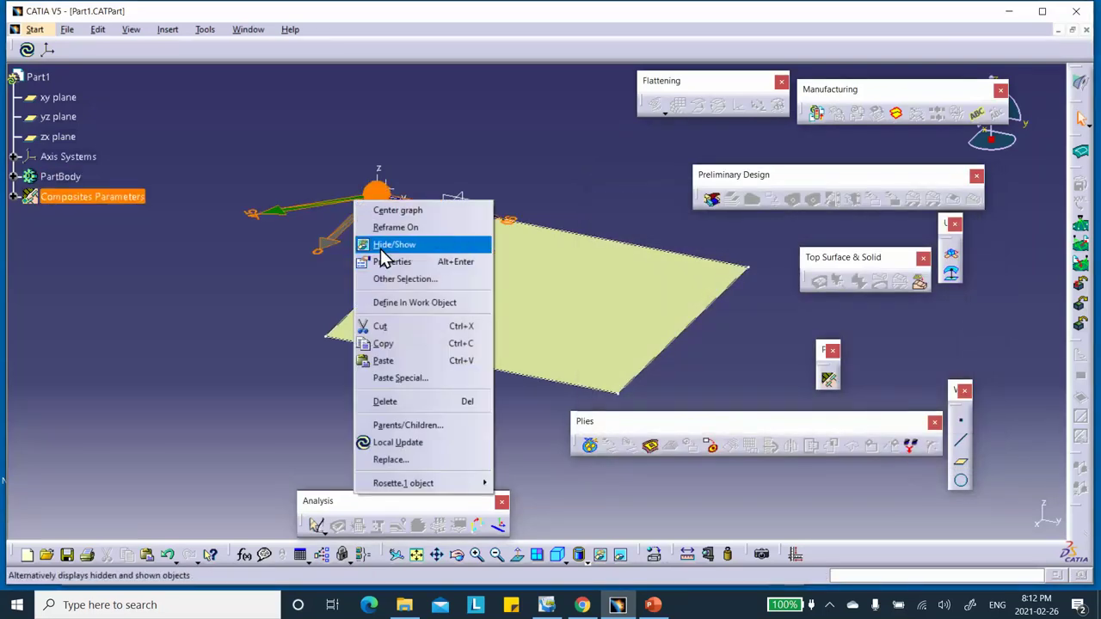
pyautogui.click(387, 246)
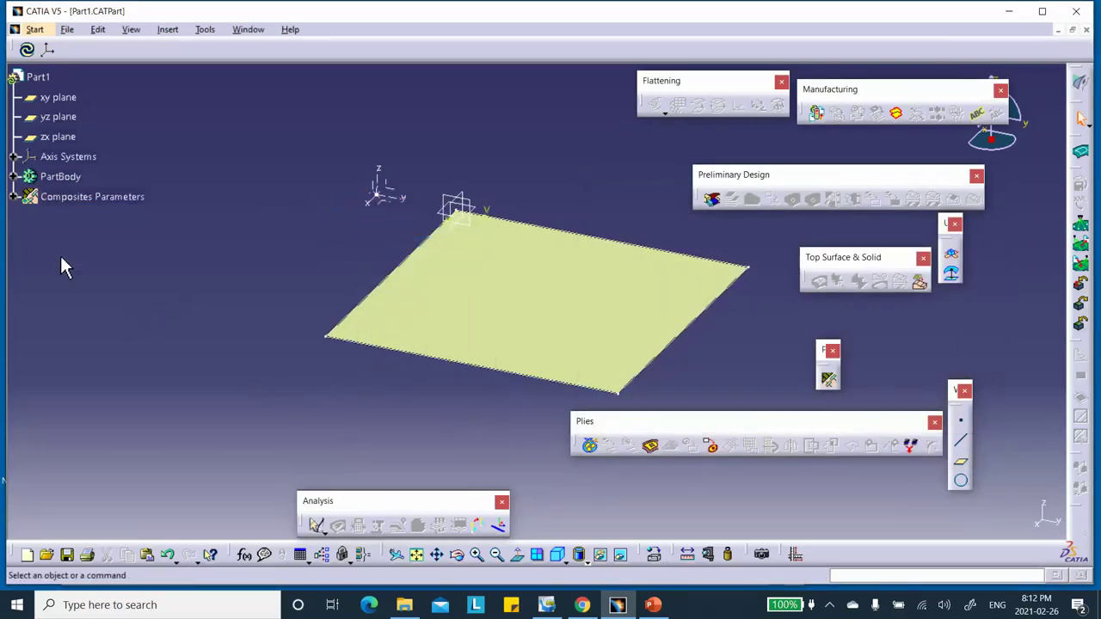
pyautogui.click(13, 197)
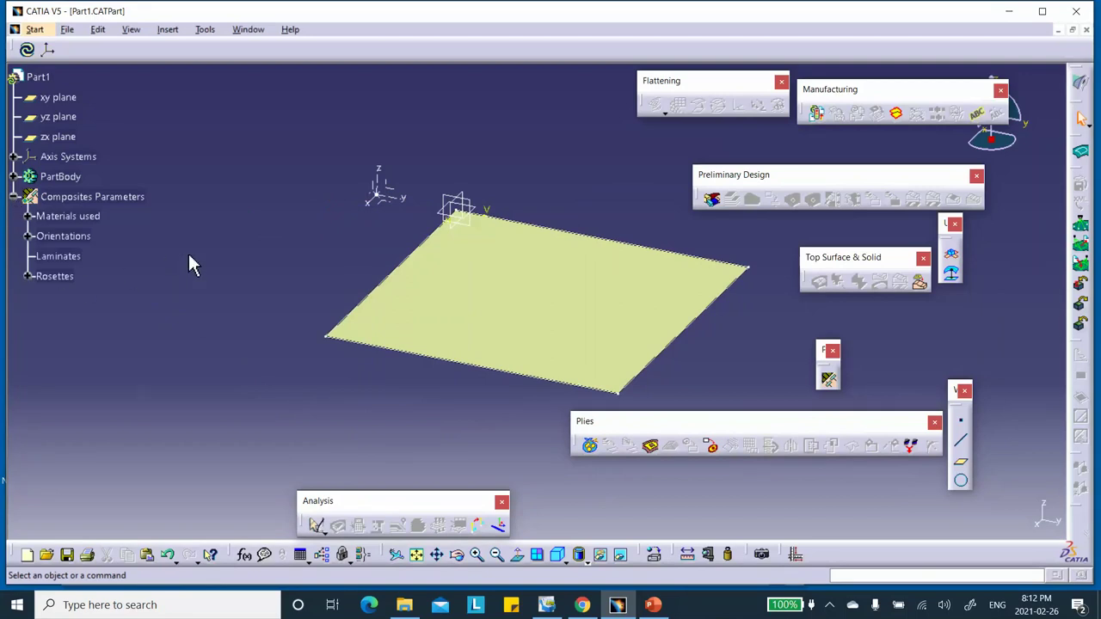
# Create a plies group on the joined square surface using Rosette.1 with the draping direction reversed, and expand the stacking branch.
pyautogui.moveTo(576, 190); pyautogui.dragTo(471, 126, button='middle')
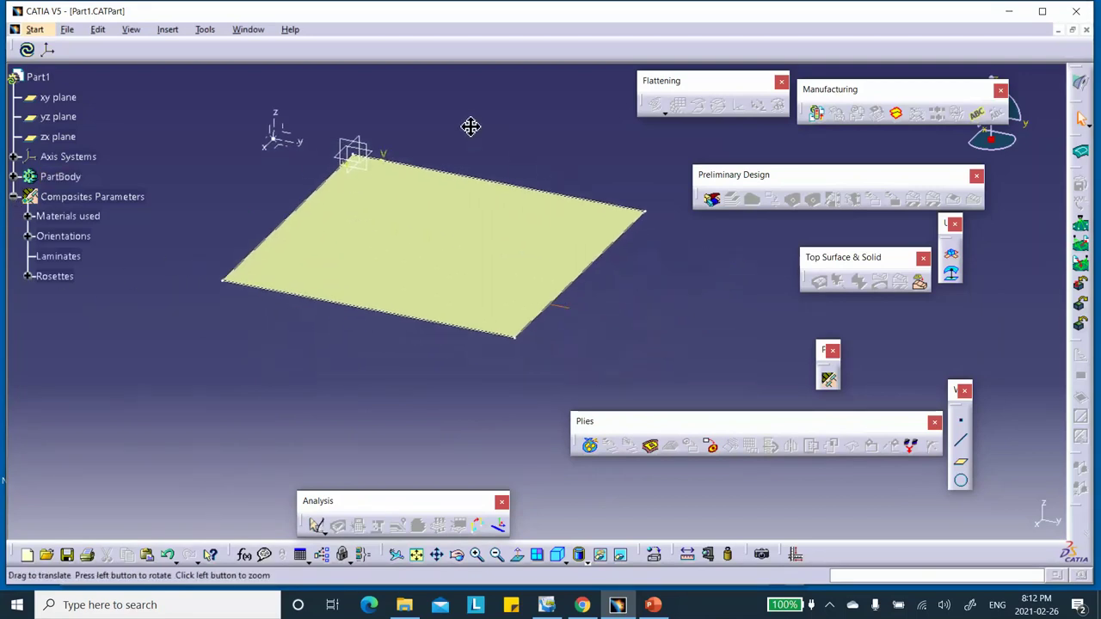
pyautogui.click(592, 446)
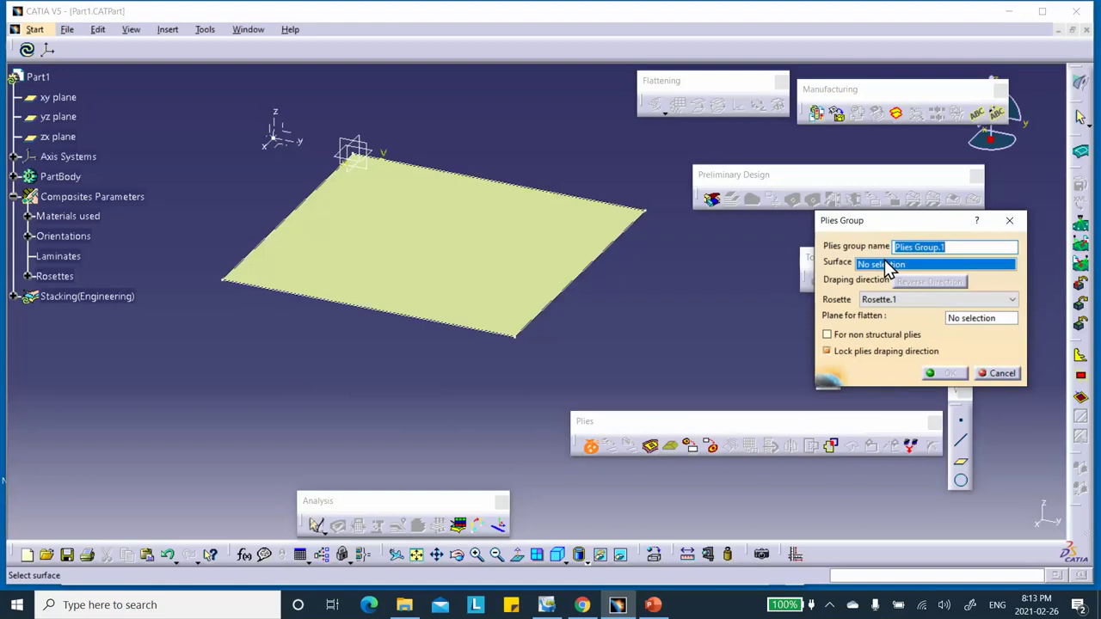
pyautogui.click(503, 252)
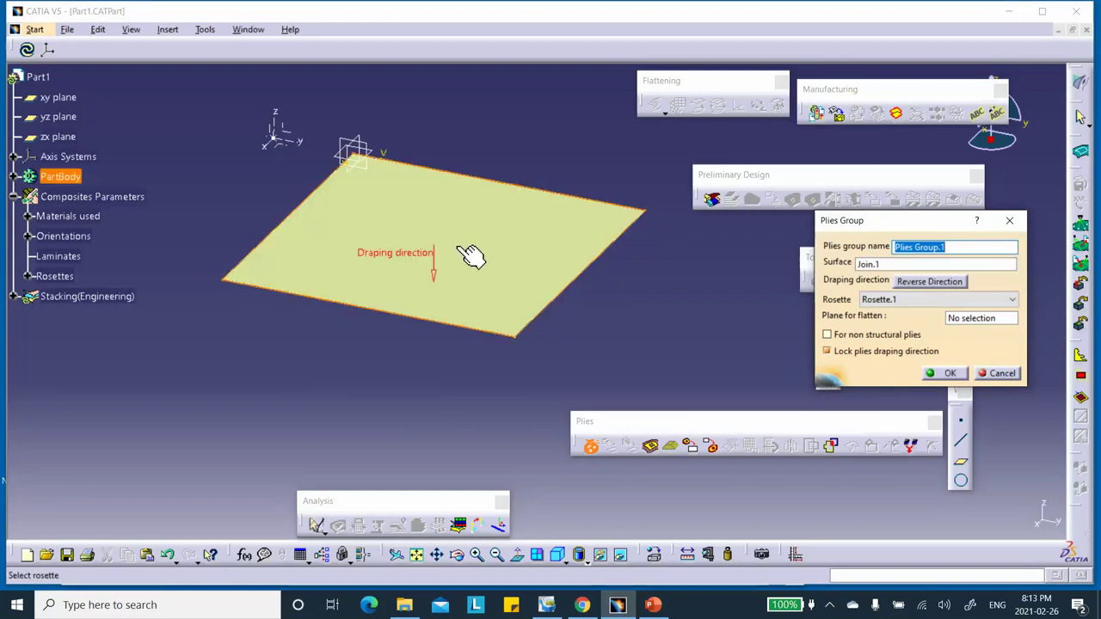
pyautogui.click(435, 287)
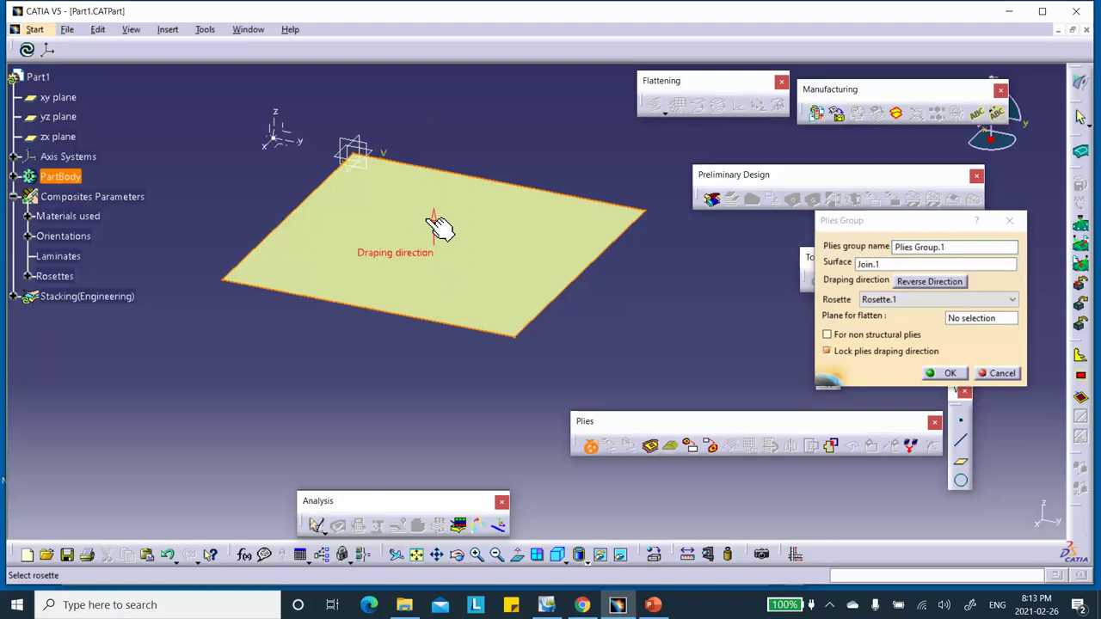
pyautogui.click(944, 372)
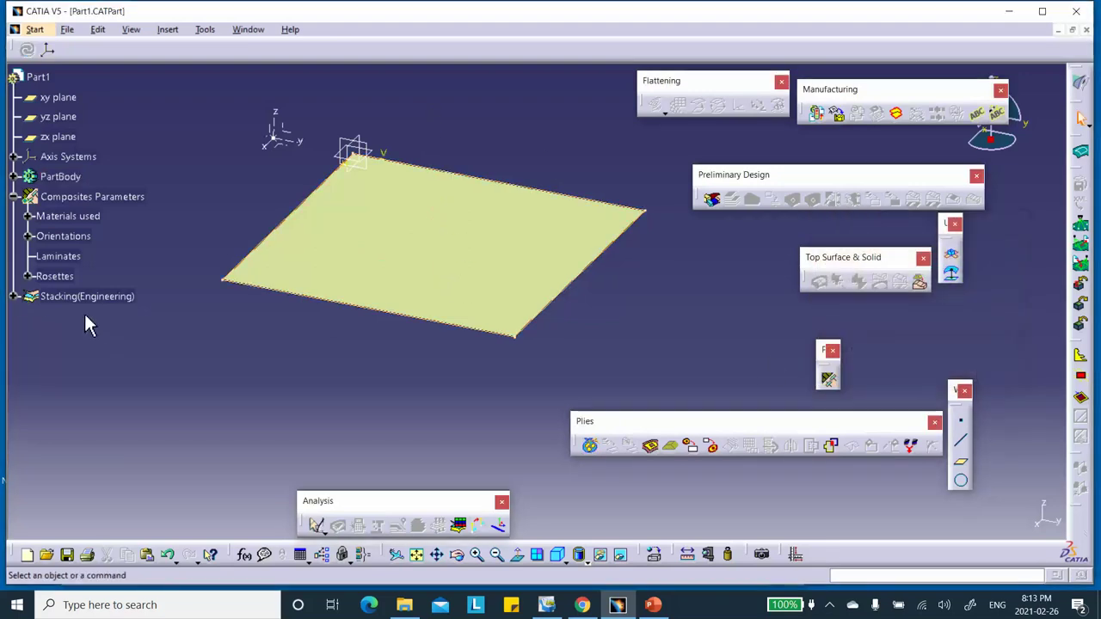
pyautogui.click(15, 296)
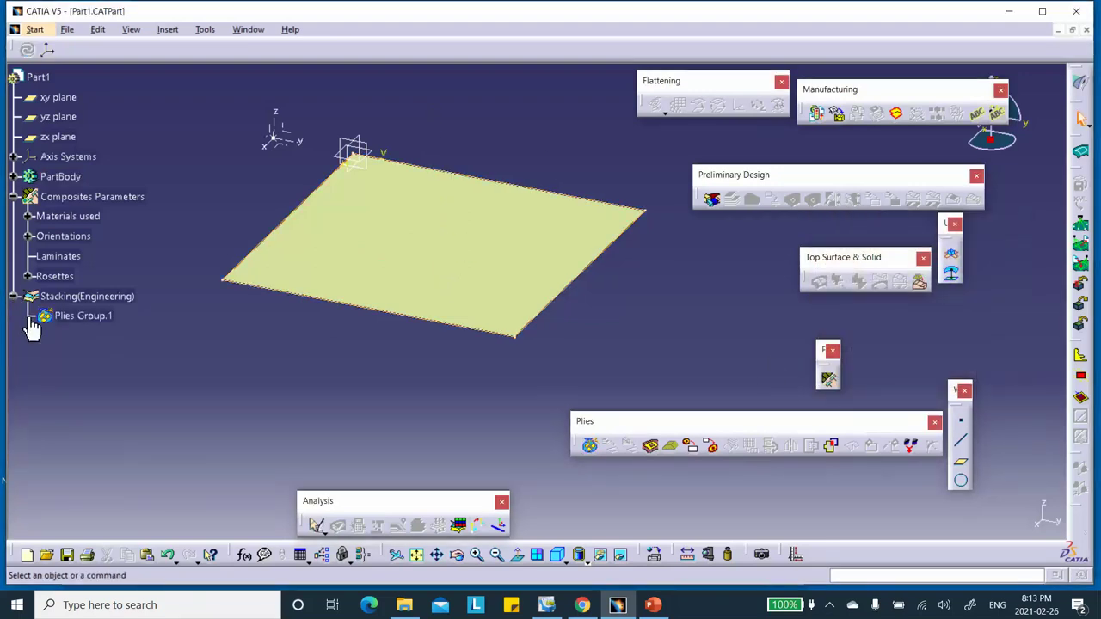
# Start a new ply in Plies Group.1 and use the square boundary sketch as its contour.
pyautogui.click(83, 317)
pyautogui.click(652, 449)
pyautogui.click(84, 316)
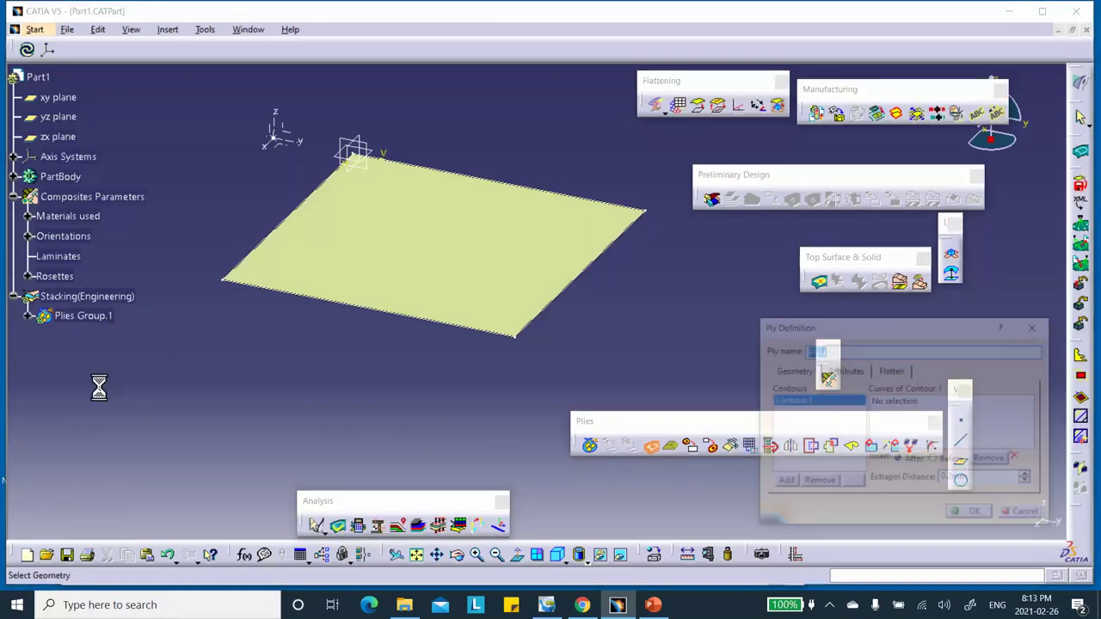
pyautogui.click(891, 408)
pyautogui.click(588, 276)
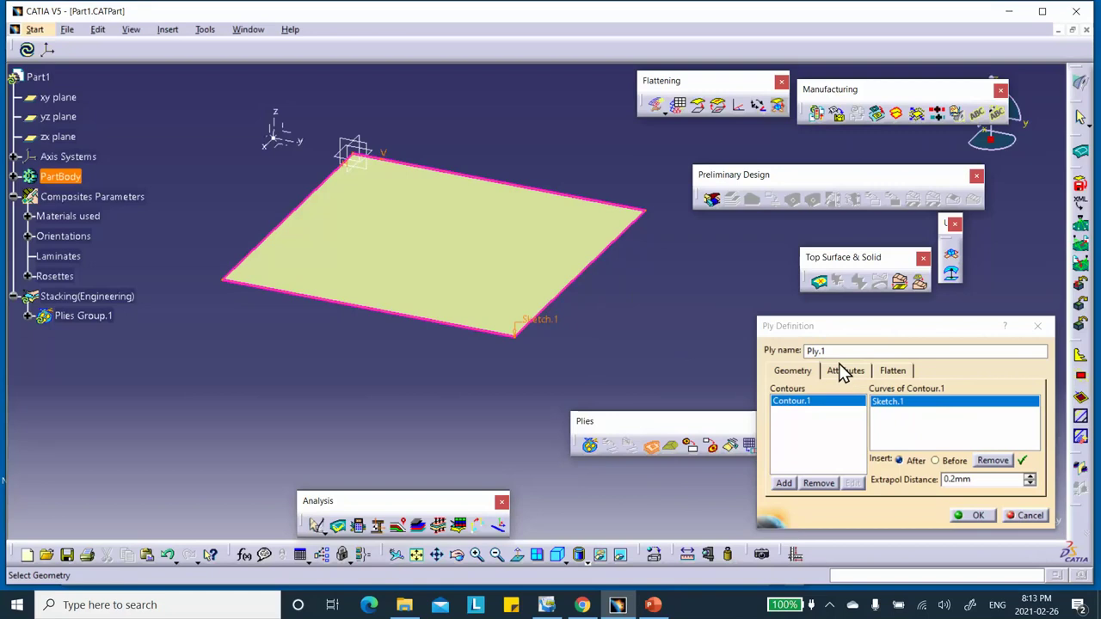
# Name the ply bot_face_Ply.1, accept it with the Top_Bottom_Faces material and direction 0, and expand the plies group down to the ply.
pyautogui.moveTo(832, 350); pyautogui.dragTo(781, 357)
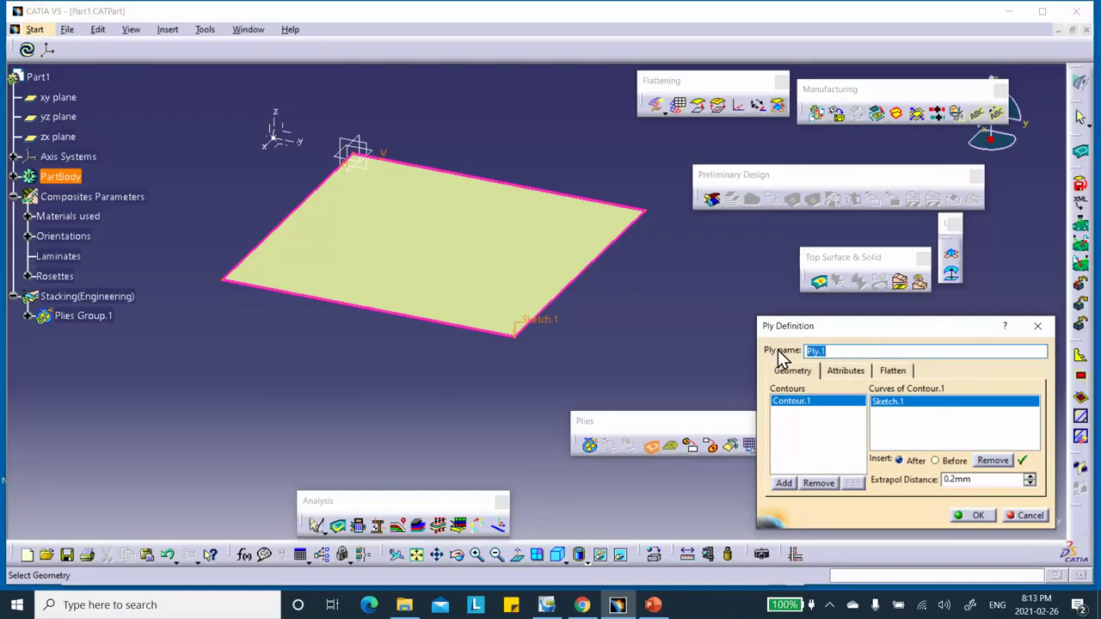
pyautogui.click(822, 351)
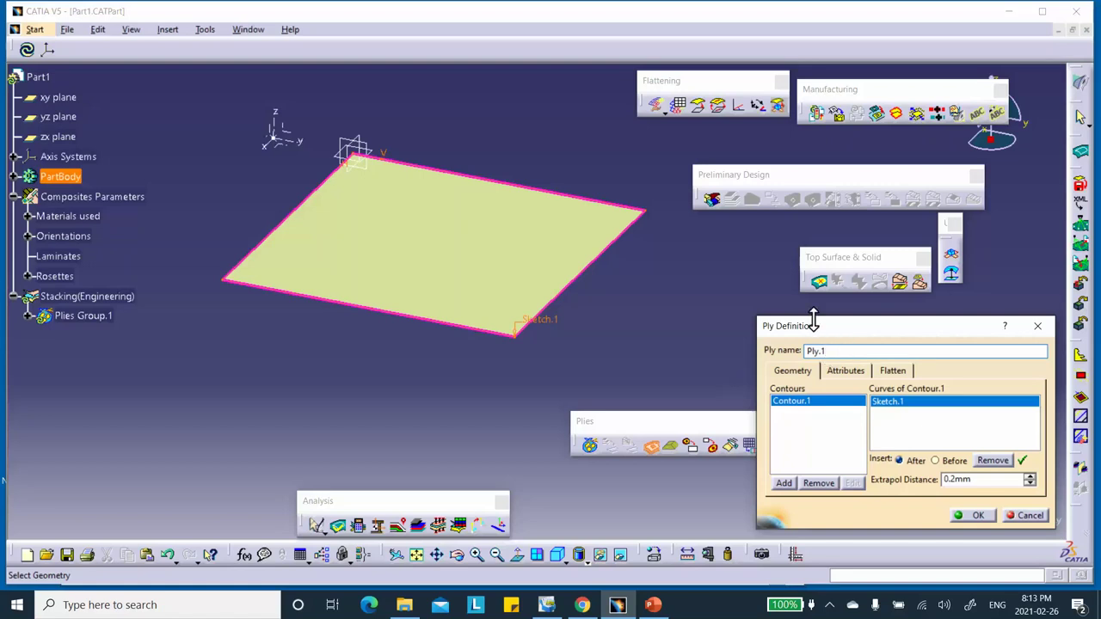
pyautogui.click(809, 351)
pyautogui.write('top_face_')
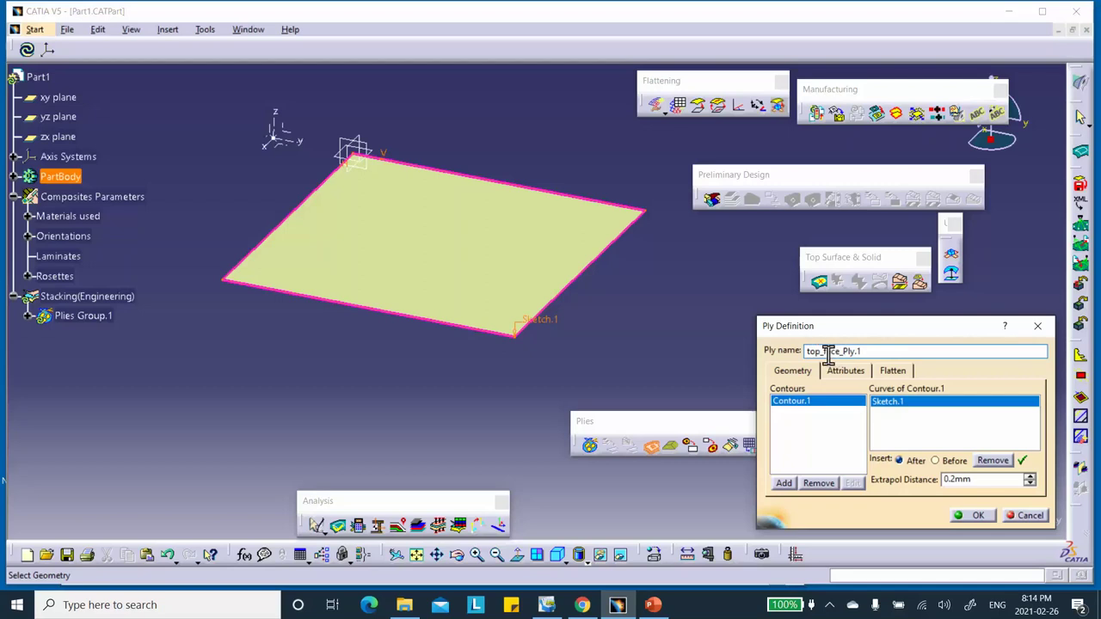
pyautogui.press('BackSpace')
pyautogui.write('bot')
pyautogui.click(845, 371)
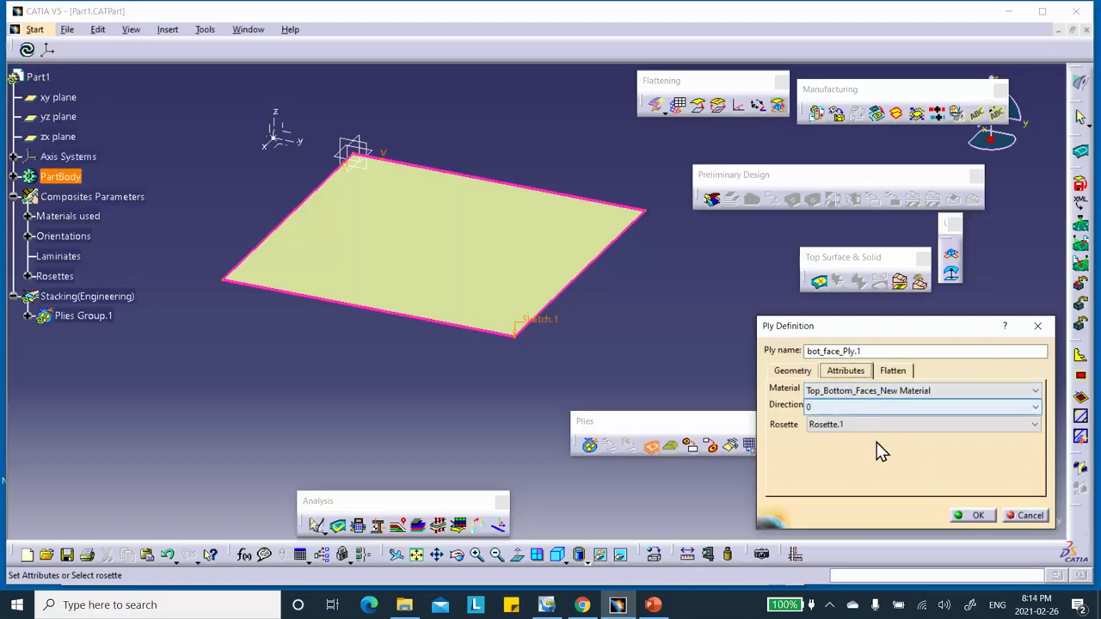
pyautogui.click(975, 516)
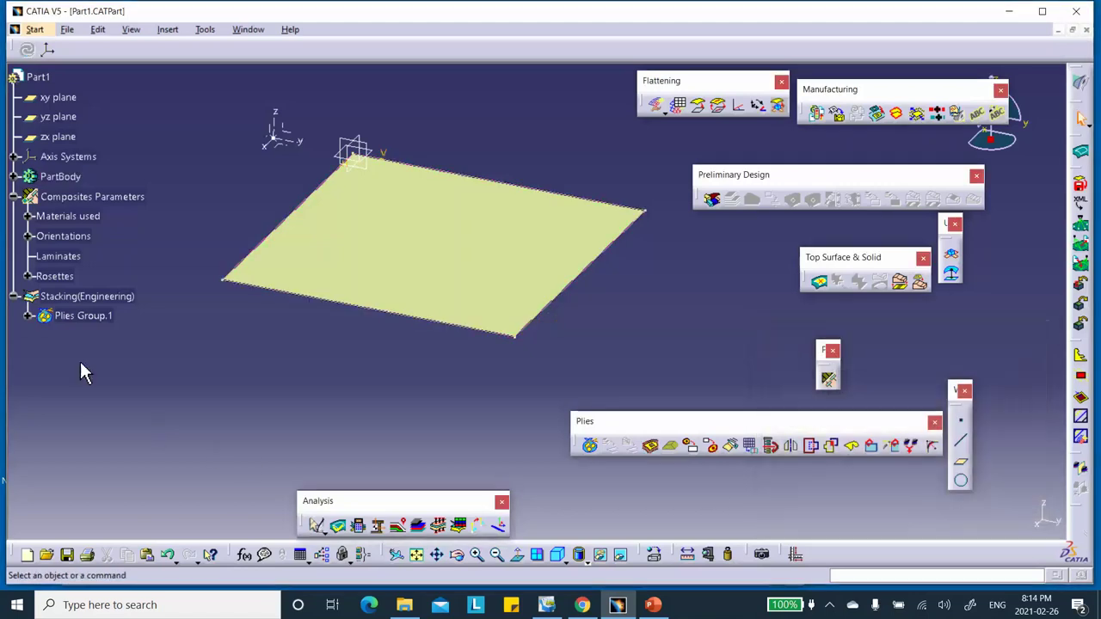
pyautogui.click(27, 316)
pyautogui.click(42, 336)
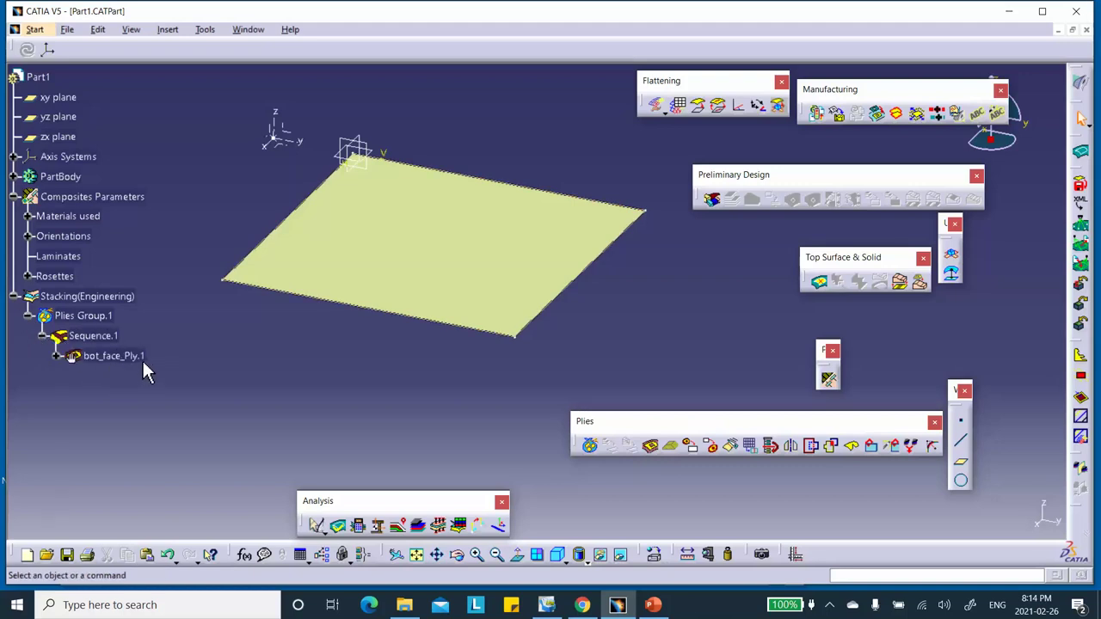
# Start a second ply in Plies Group.1 and name it Core_as_2D_Ortho.
pyautogui.click(652, 445)
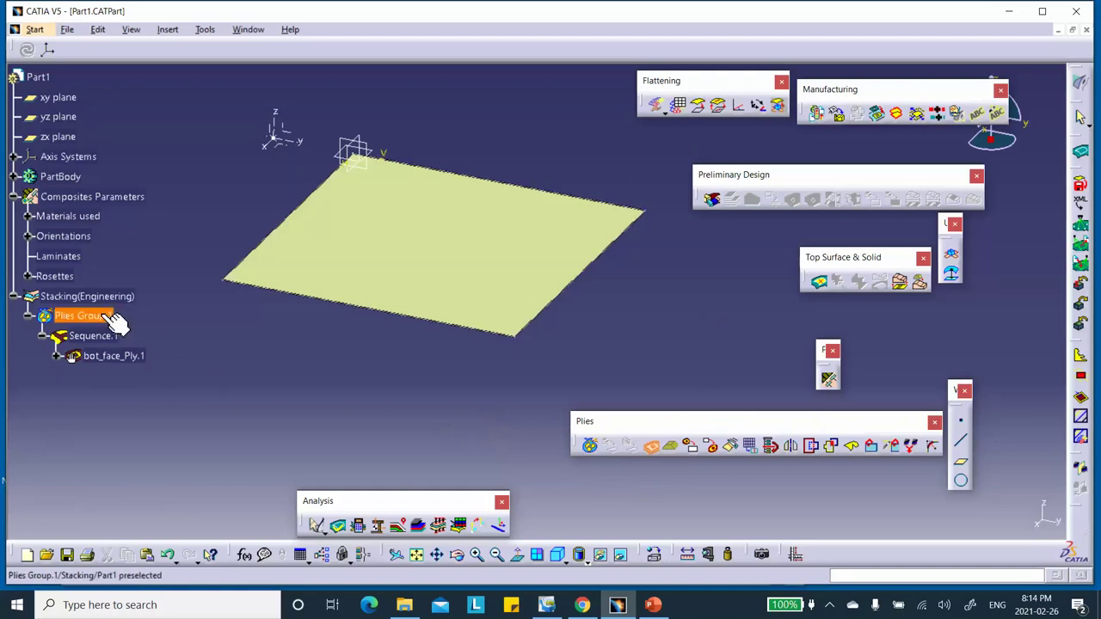
pyautogui.click(112, 320)
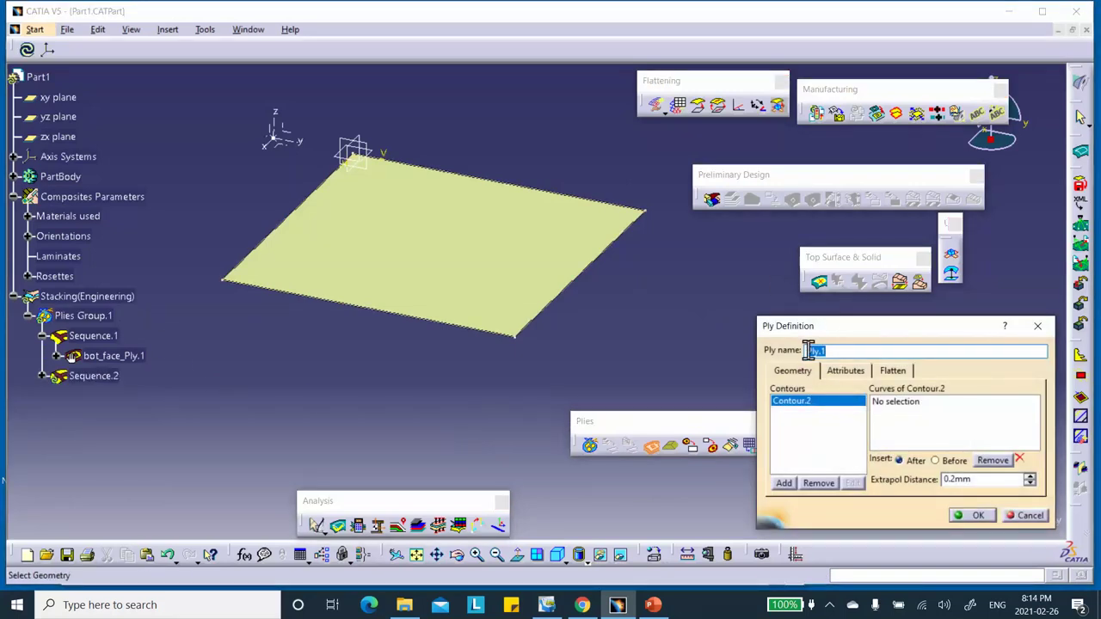
pyautogui.doubleClick(814, 352)
pyautogui.write('P')
pyautogui.moveTo(831, 351); pyautogui.dragTo(798, 344)
pyautogui.write('Core_as_2D_Ortho')
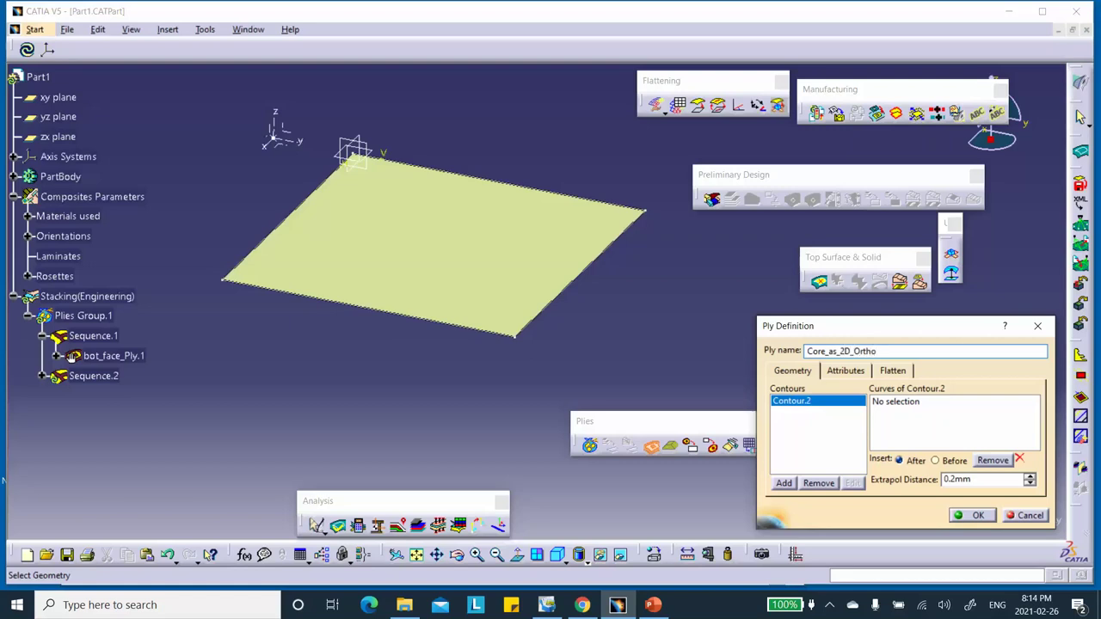
# Define the core ply with the square boundary as contour and material Core_Defined_as_2D_Orthotropic_New Material, then expand Sequence.2.
pyautogui.click(897, 404)
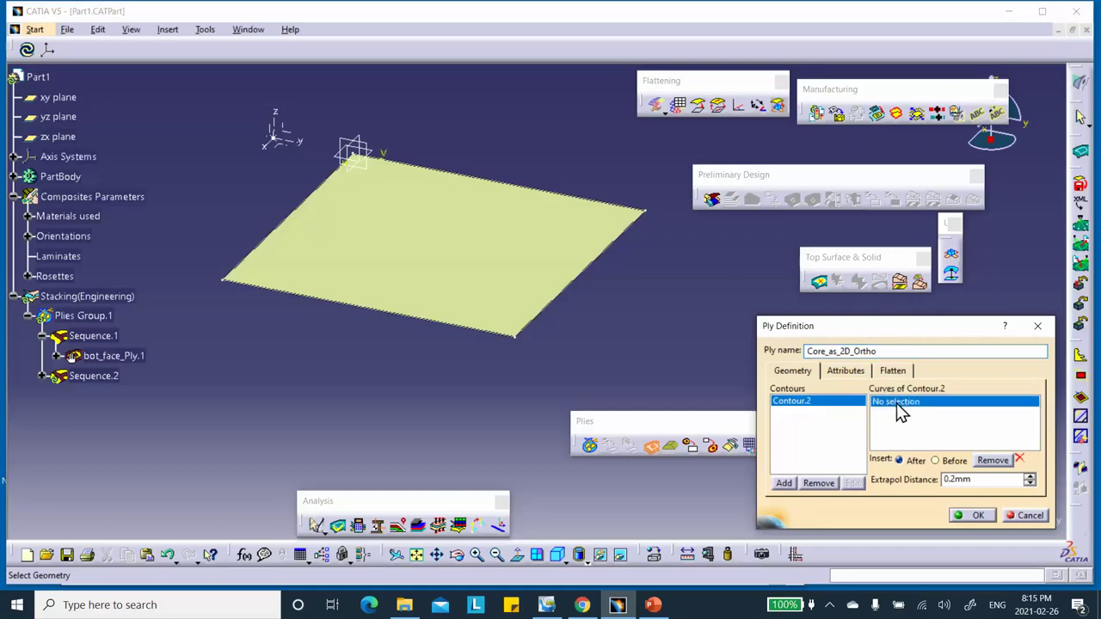
pyautogui.click(595, 260)
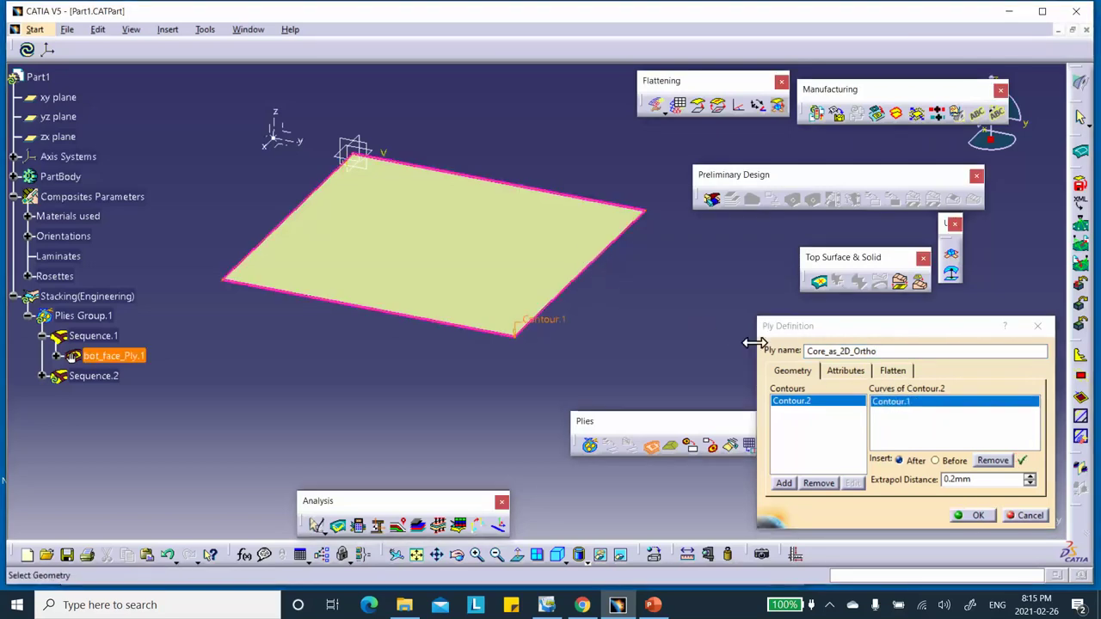
pyautogui.click(830, 376)
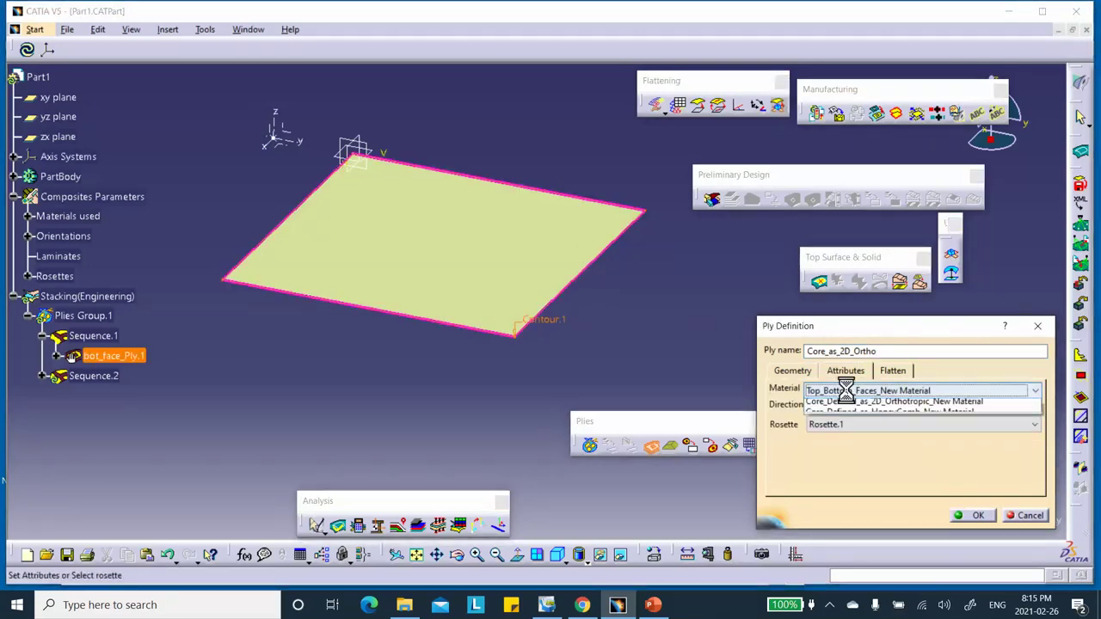
pyautogui.click(851, 391)
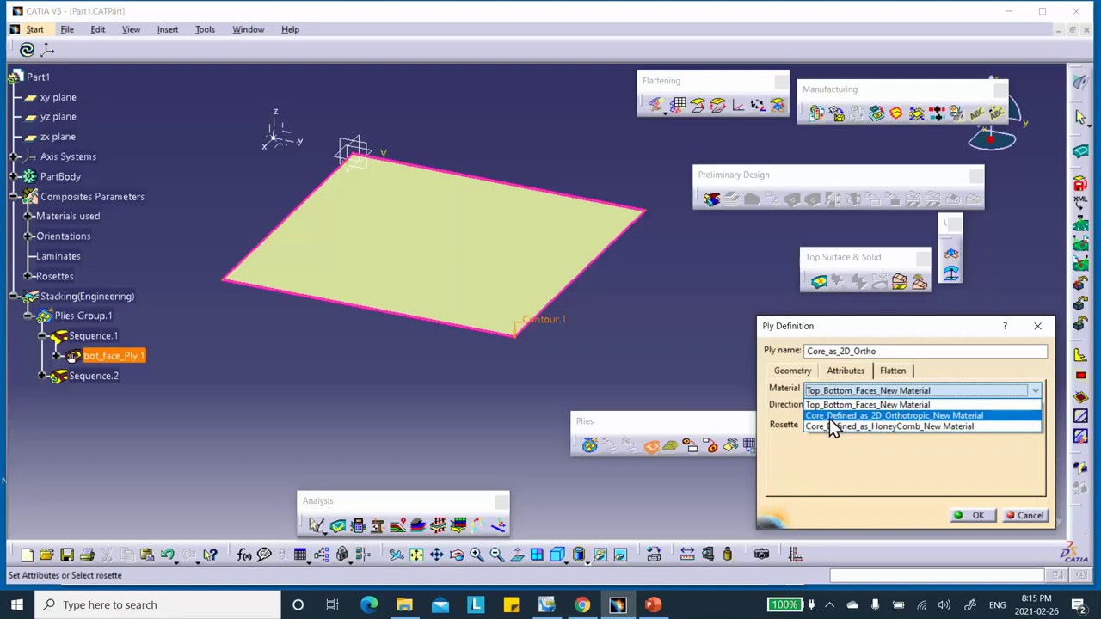
pyautogui.click(864, 417)
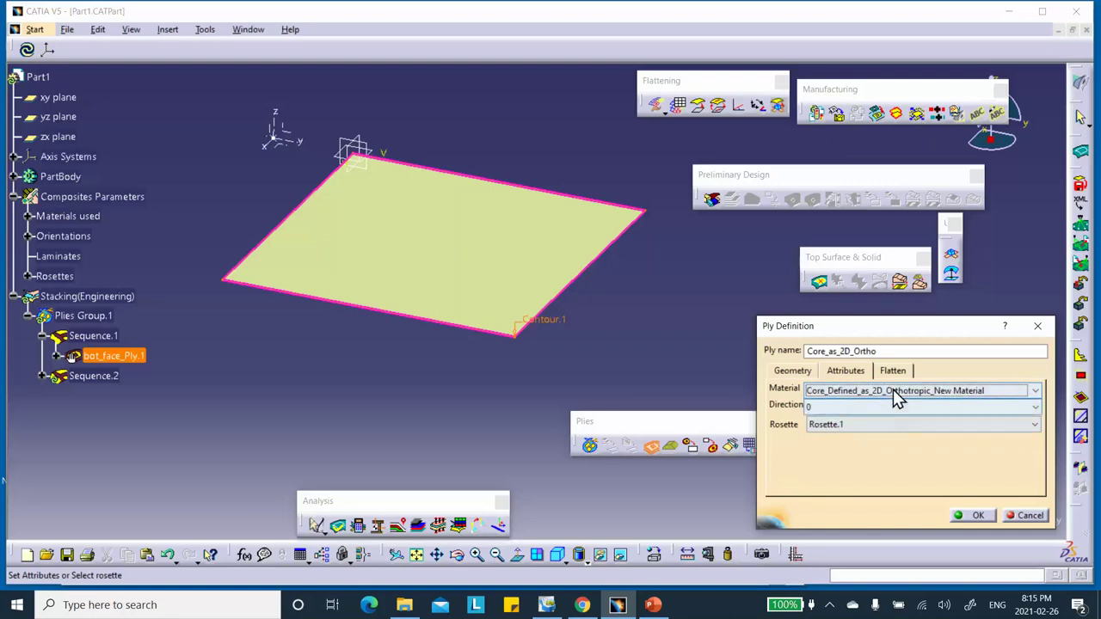
pyautogui.click(973, 516)
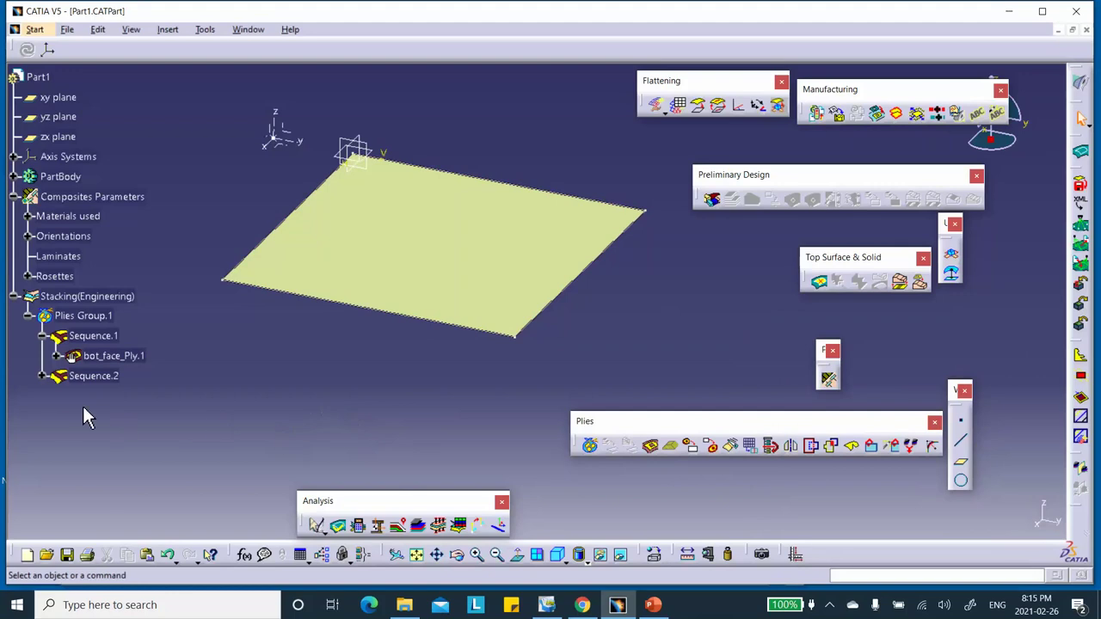
pyautogui.click(43, 377)
# Rename the bottom face ply to bot_face_as_2D_Ortho in its properties and clear the selection.
pyautogui.click(144, 358)
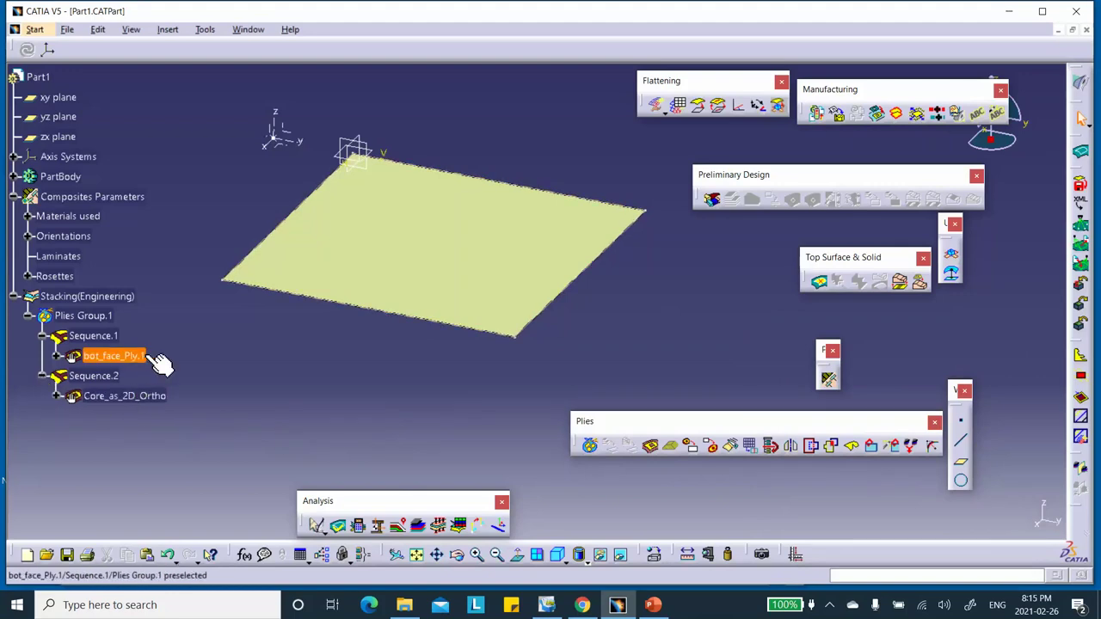
pyautogui.rightClick(146, 355)
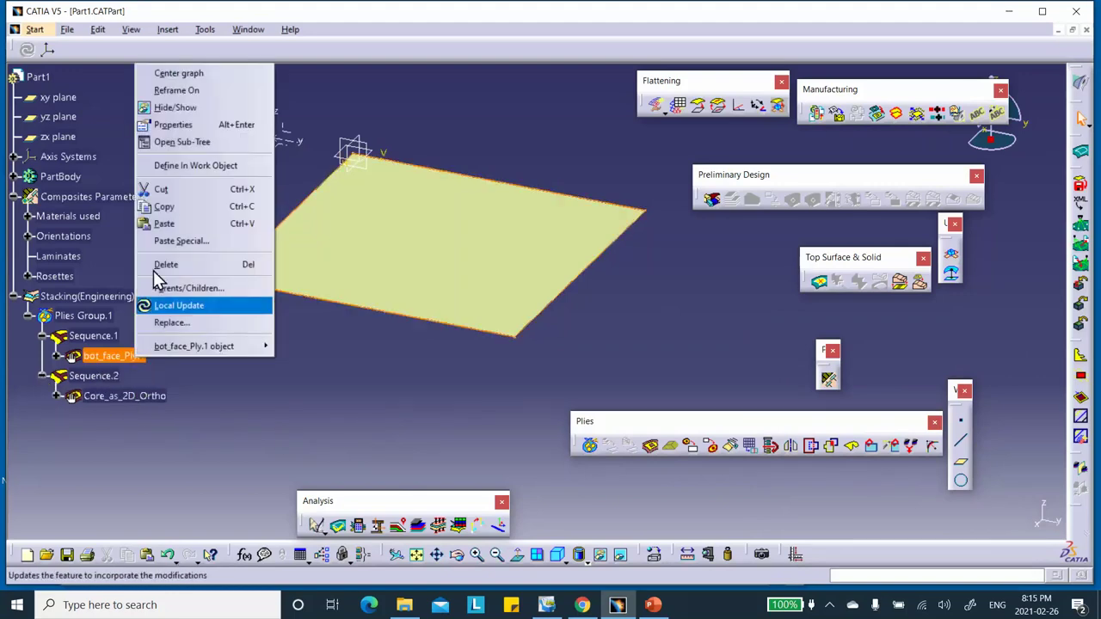
pyautogui.click(174, 128)
pyautogui.click(620, 158)
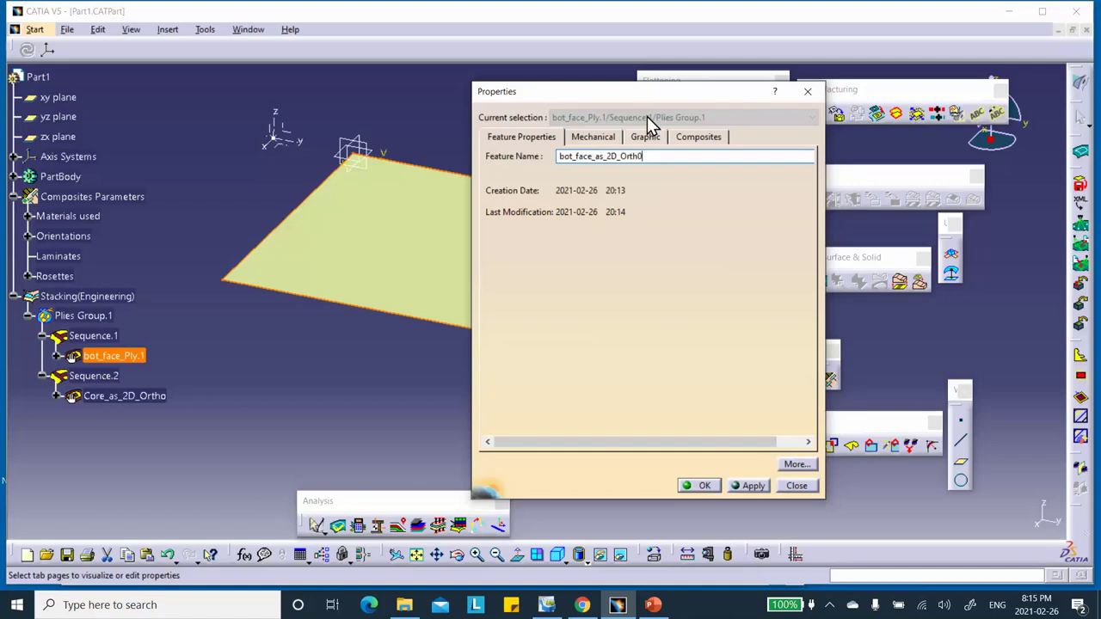
pyautogui.press('BackSpace')
pyautogui.write('o')
pyautogui.click(752, 487)
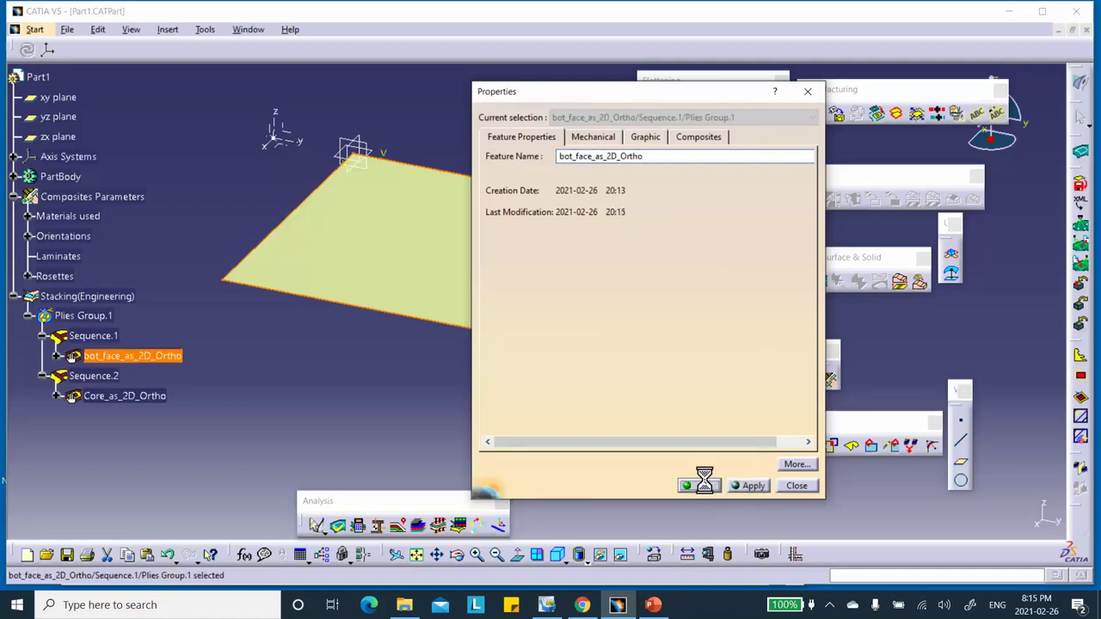
pyautogui.click(699, 486)
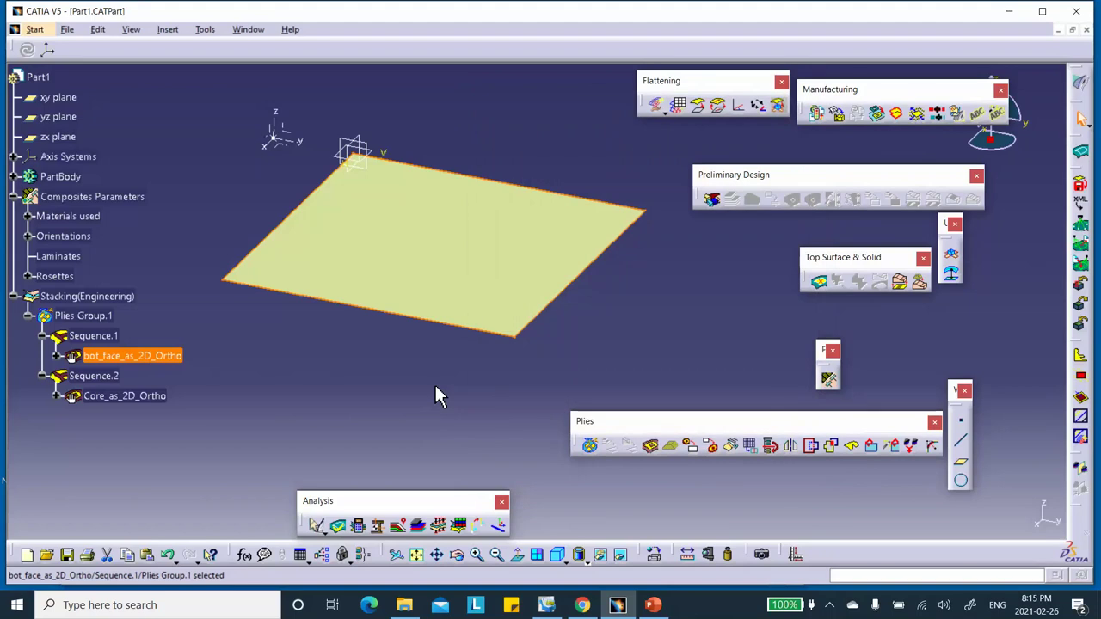
pyautogui.click(439, 396)
pyautogui.click(125, 396)
pyautogui.click(289, 419)
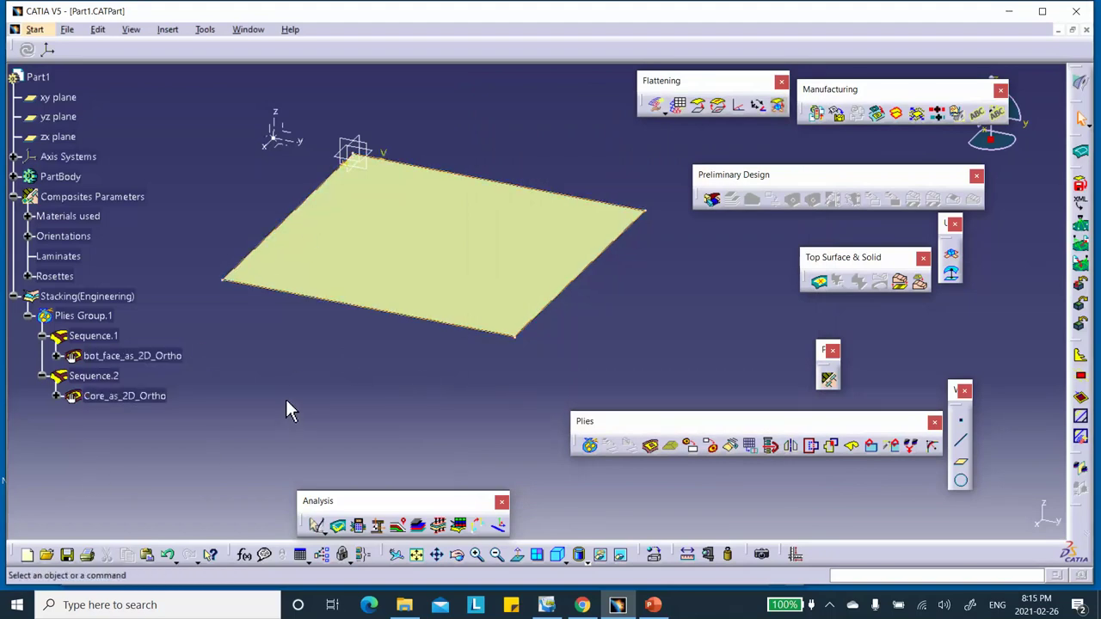
# Start a third ply in Plies Group.1 named top_Face_as_2D_Ortho with the square boundary as its contour.
pyautogui.click(651, 447)
pyautogui.click(129, 316)
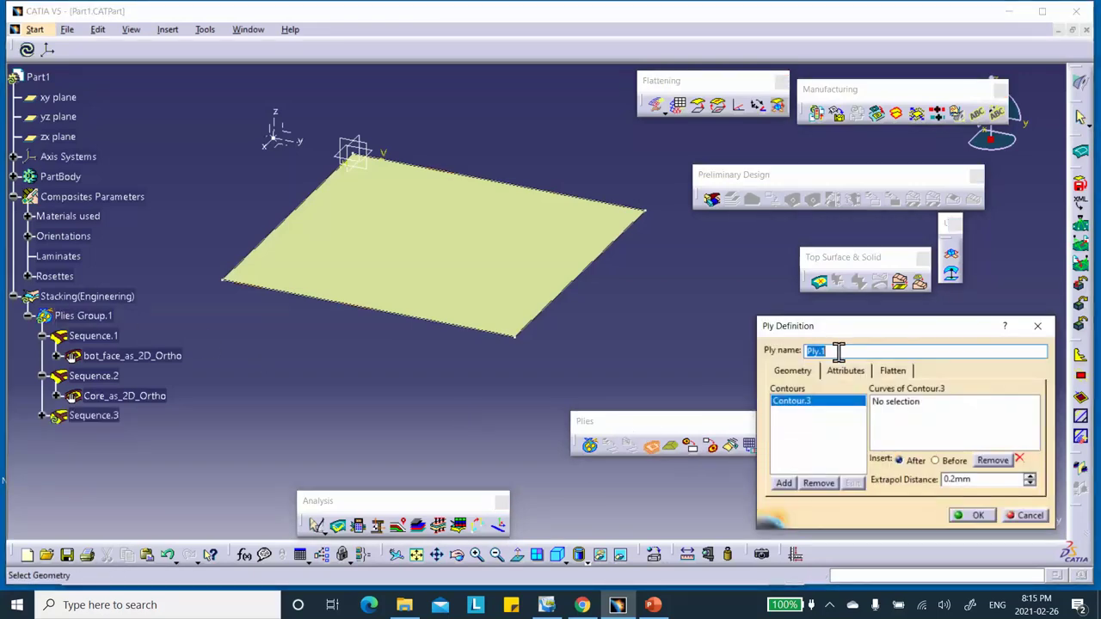
pyautogui.write('top_Face_as_2D_Ortho')
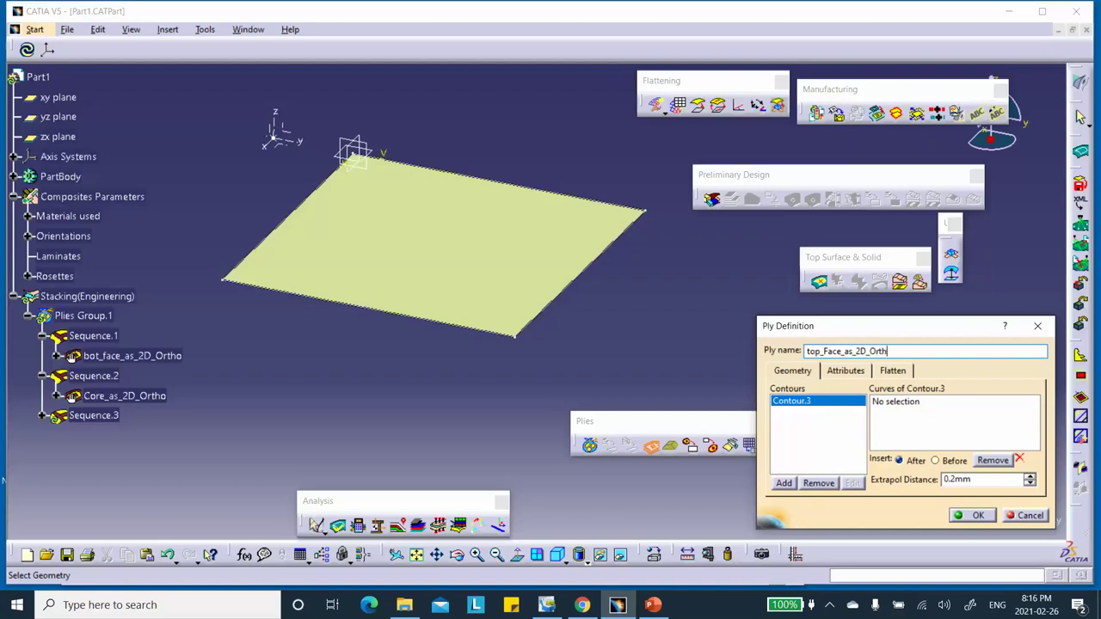
pyautogui.click(917, 402)
pyautogui.click(600, 268)
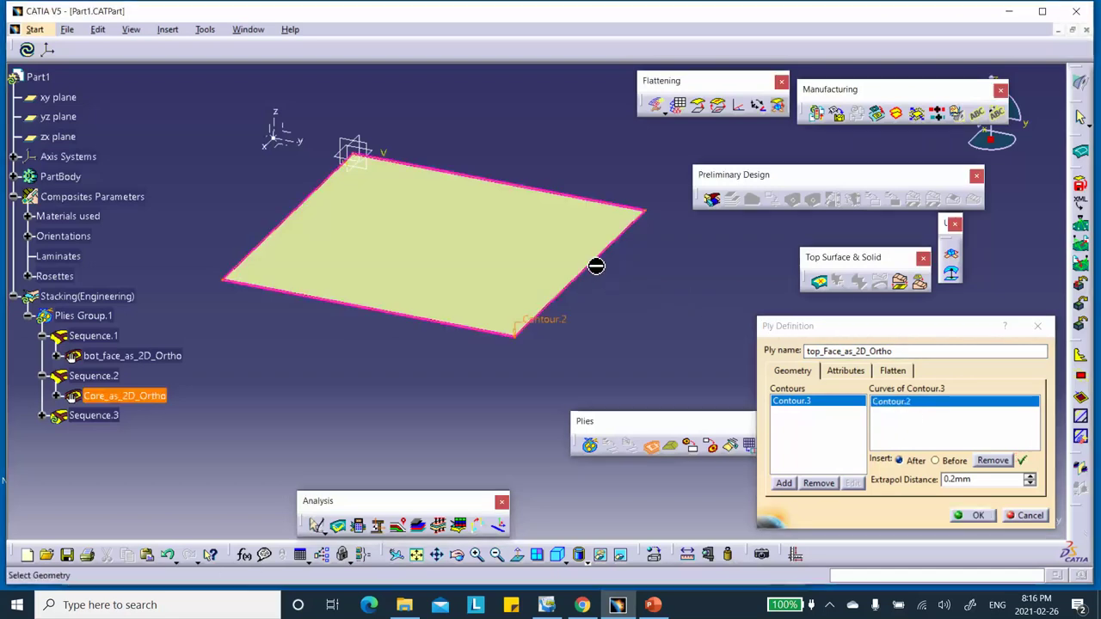
# Assign Top_Bottom_Faces_New Material to the top face ply, accept the definition and expand Sequence.3.
pyautogui.click(844, 374)
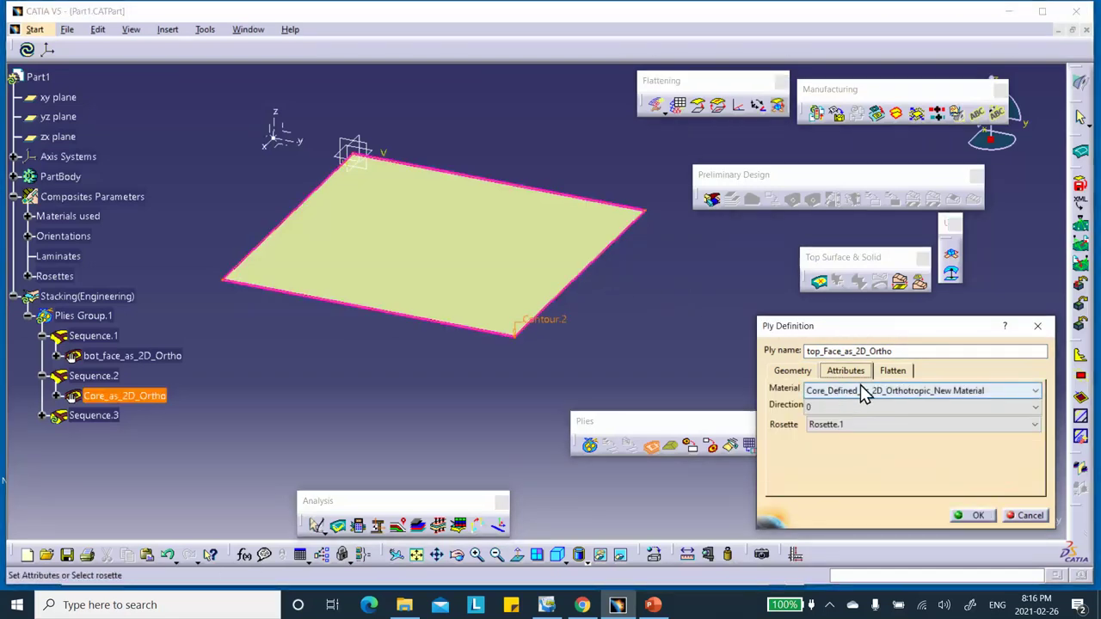
pyautogui.click(852, 397)
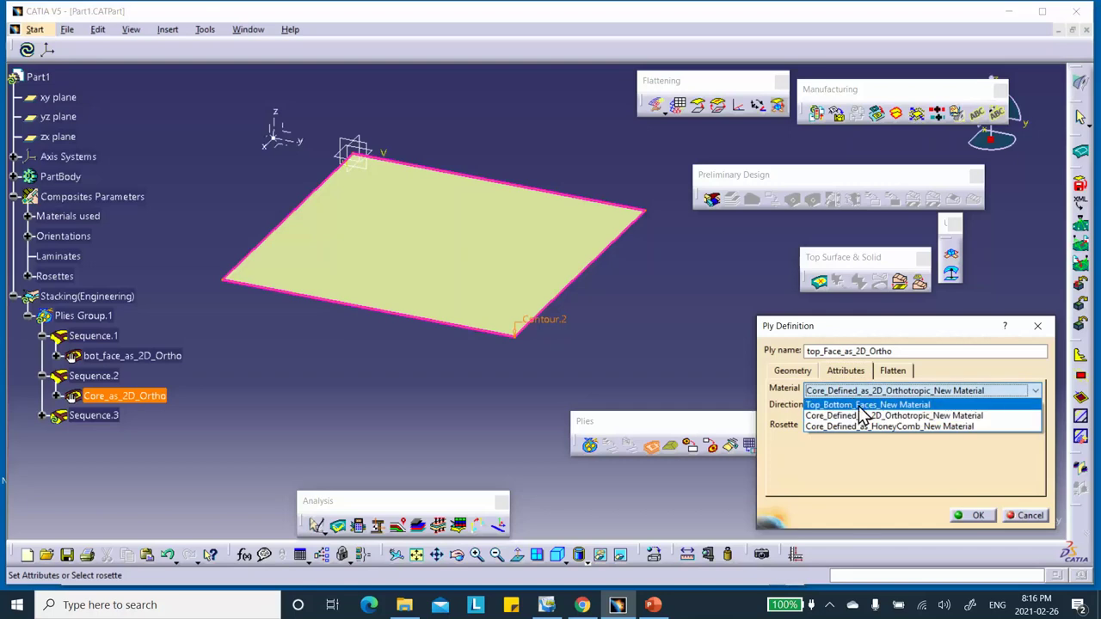
pyautogui.click(862, 406)
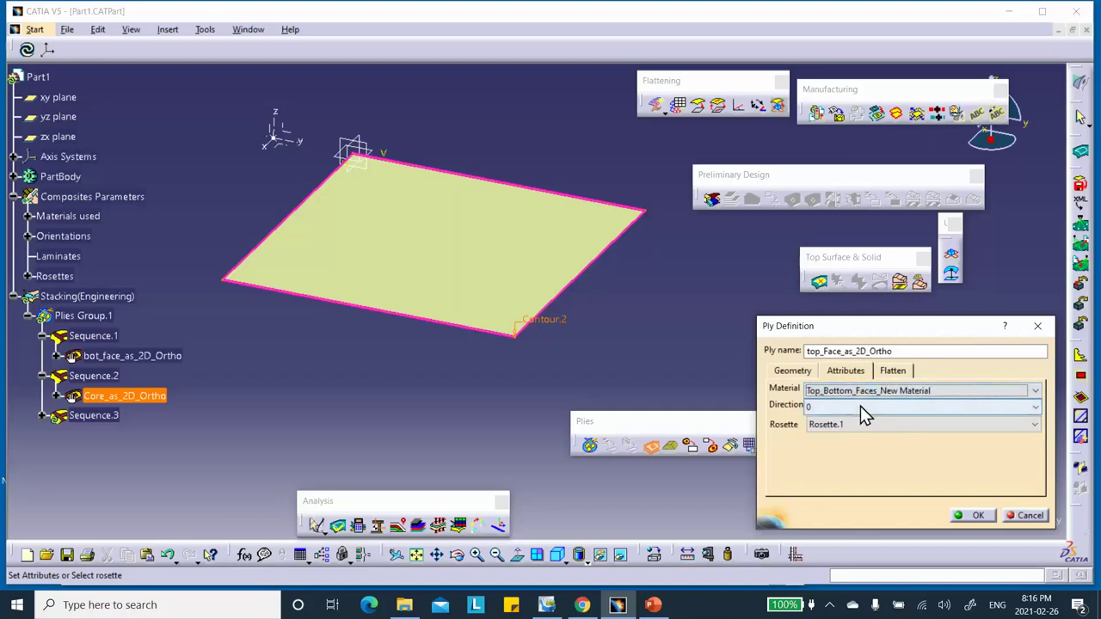
pyautogui.click(977, 516)
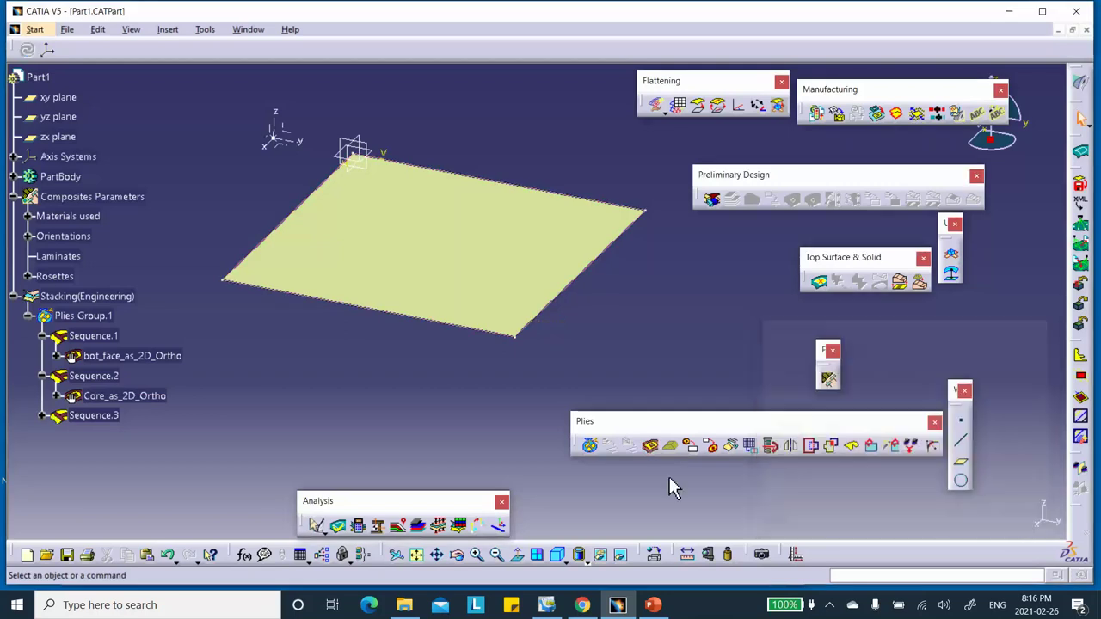
pyautogui.click(42, 416)
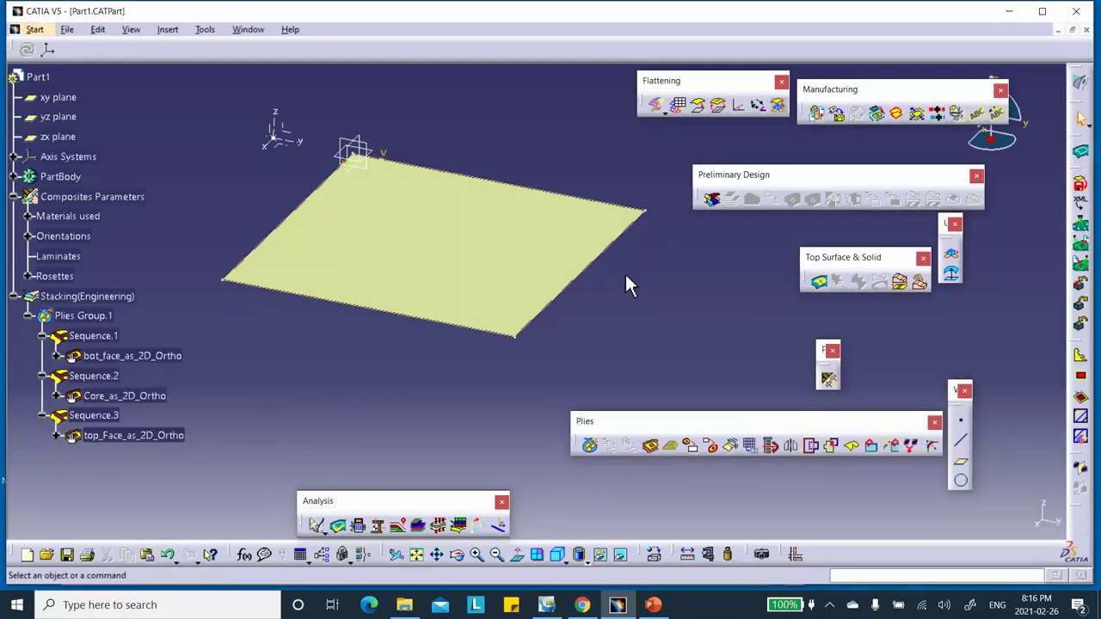
# Preview the exploded plies of Plies Group.1 with Ply Exploder at scale 20 and inspect their spacing.
pyautogui.click(418, 526)
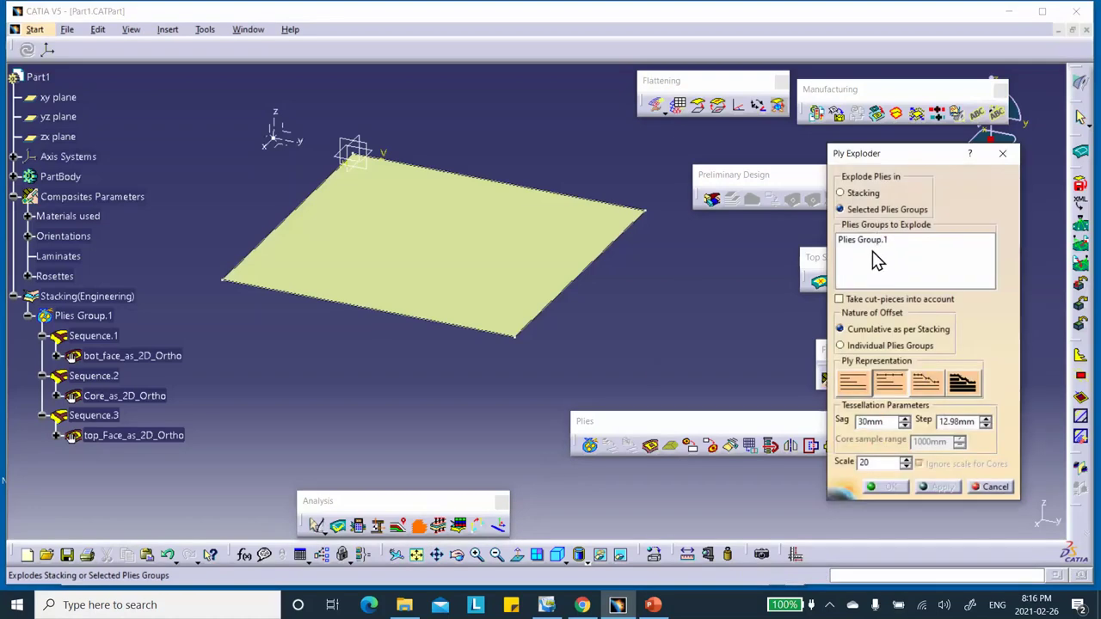
pyautogui.click(877, 244)
pyautogui.click(944, 487)
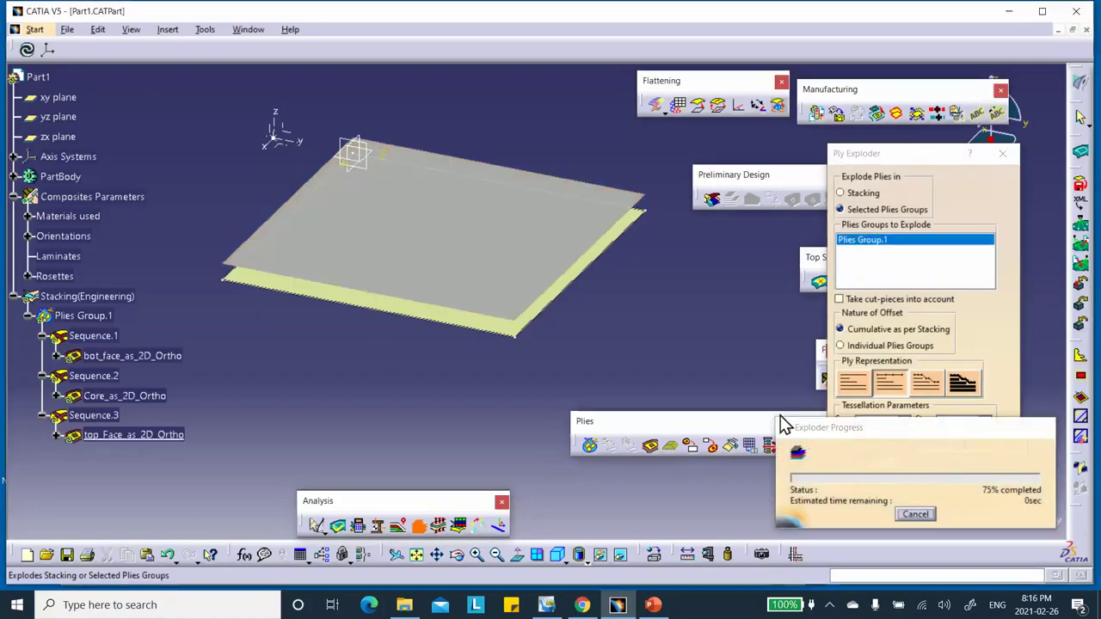
pyautogui.moveTo(577, 327)
pyautogui.mouseDown(button='middle')
pyautogui.moveTo(563, 298)
pyautogui.moveTo(567, 314)
pyautogui.mouseUp(button='middle')
pyautogui.doubleClick(869, 462)
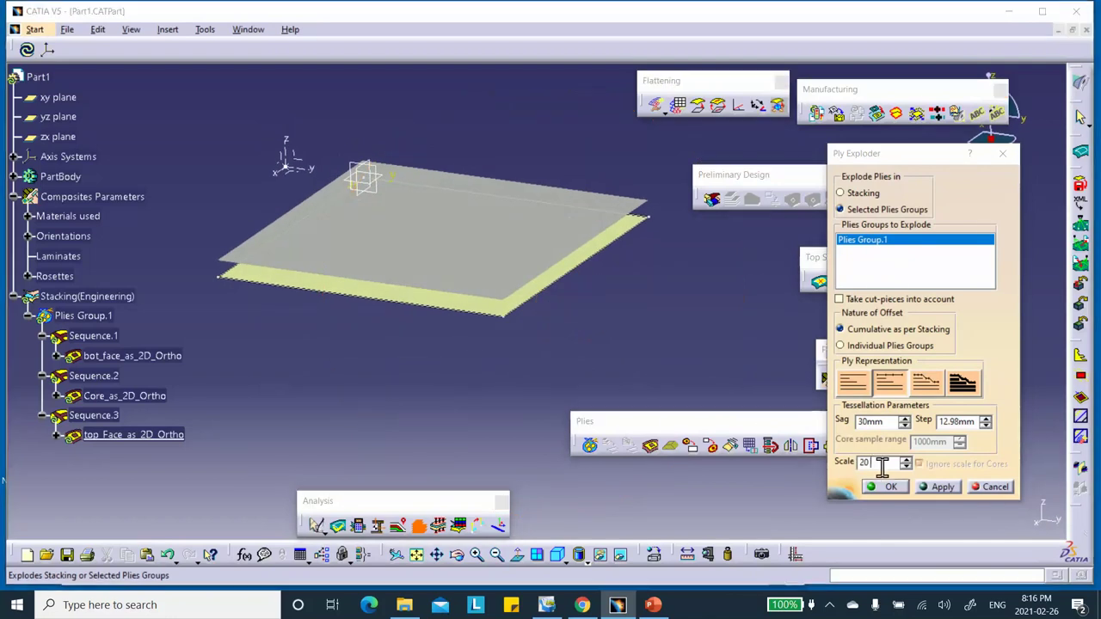
pyautogui.moveTo(595, 295); pyautogui.dragTo(633, 378, button='middle')
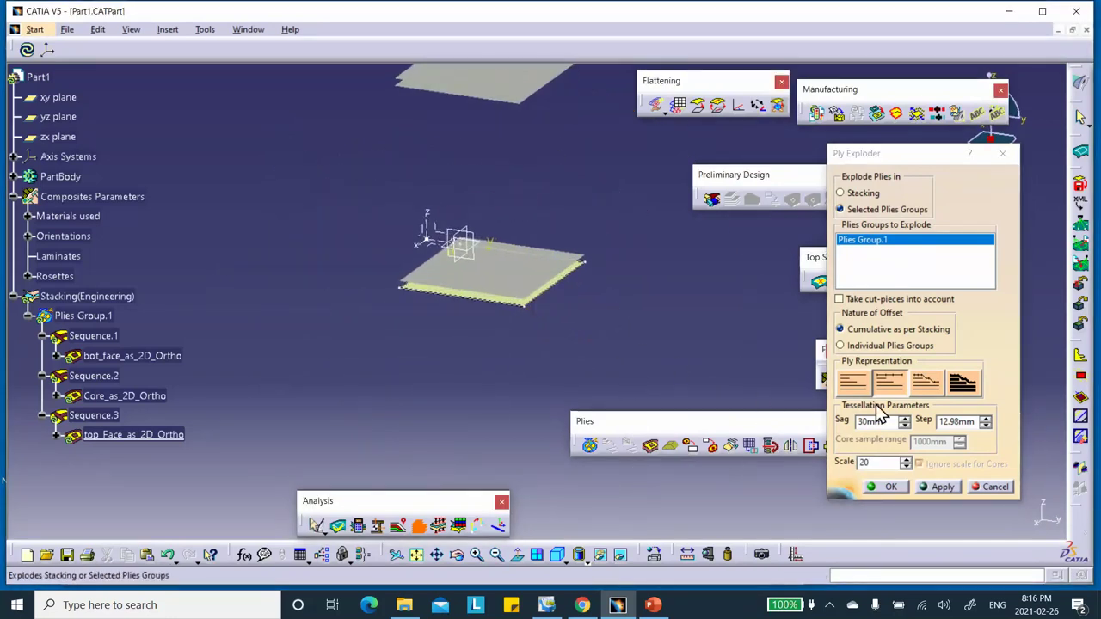
# Set the ply explosion scale to 10, apply it and inspect the separated plies from the side.
pyautogui.doubleClick(871, 462)
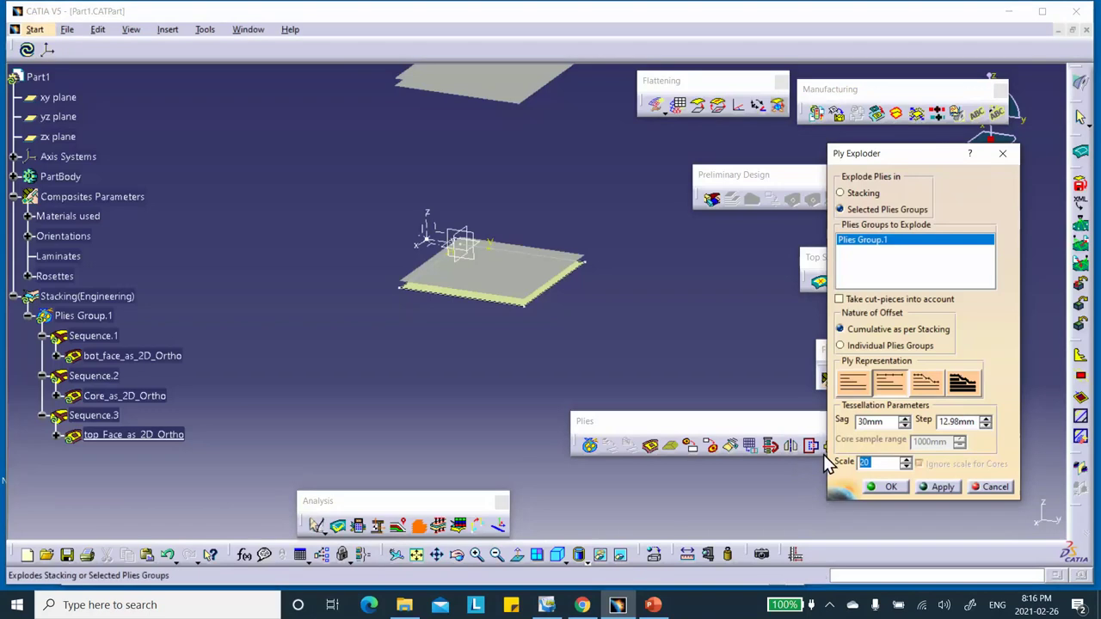
pyautogui.click(939, 487)
pyautogui.moveTo(694, 375); pyautogui.dragTo(574, 456, button='middle')
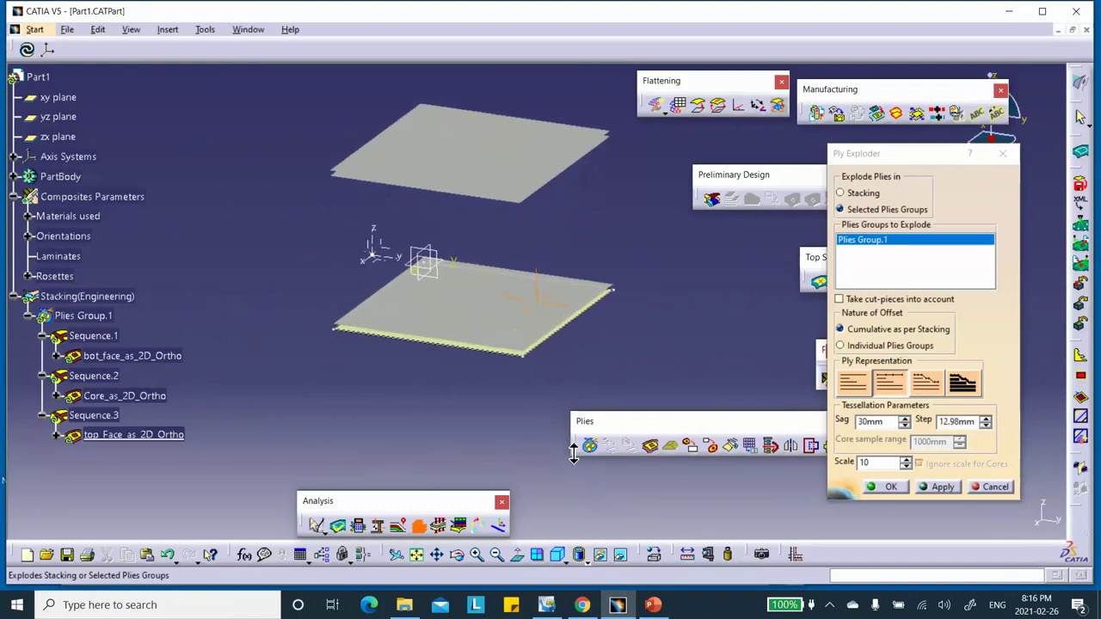
pyautogui.moveTo(607, 361); pyautogui.dragTo(482, 234, button='middle')
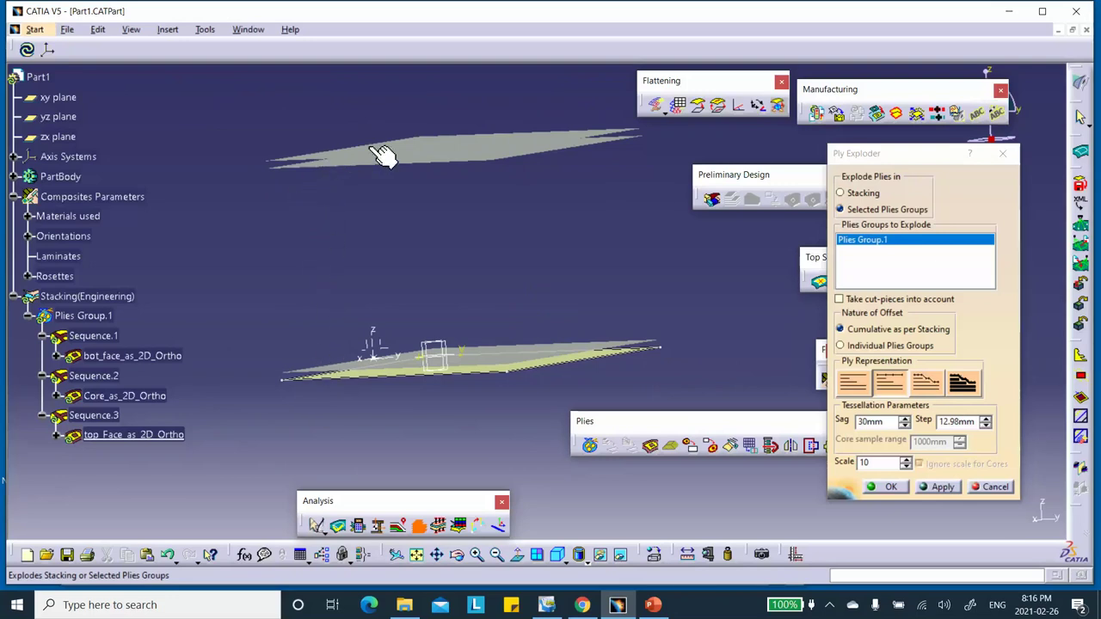
# Preview the exploded plies in the solid thickness representation, then cancel Ply Exploder.
pyautogui.click(963, 384)
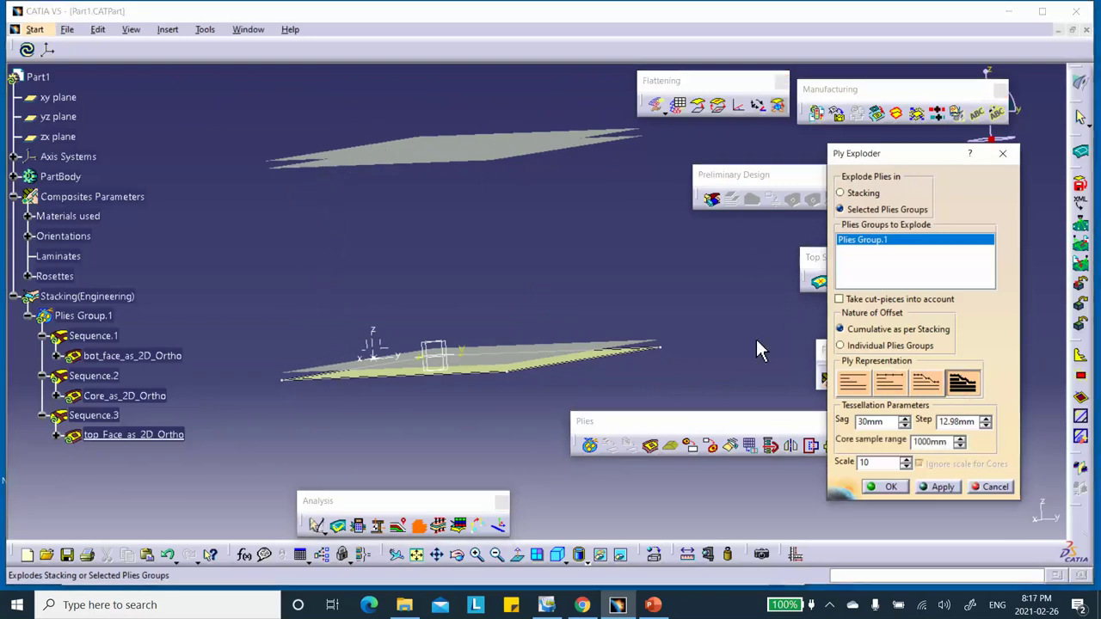
pyautogui.click(943, 487)
pyautogui.moveTo(587, 243); pyautogui.dragTo(542, 265, button='middle')
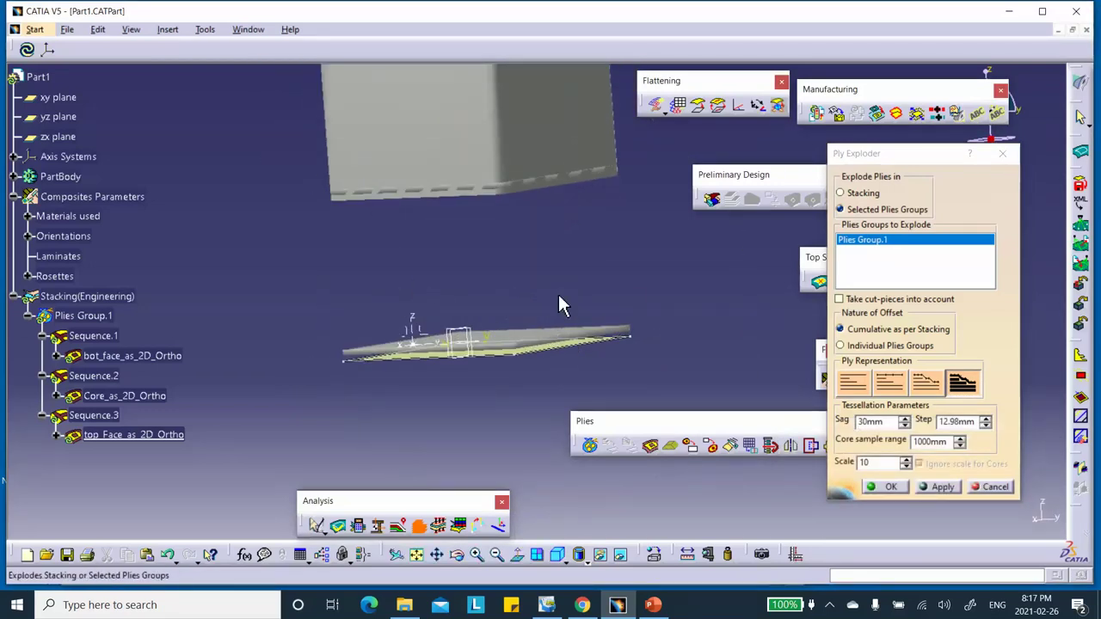
pyautogui.click(995, 488)
pyautogui.moveTo(446, 190); pyautogui.dragTo(425, 246, button='middle')
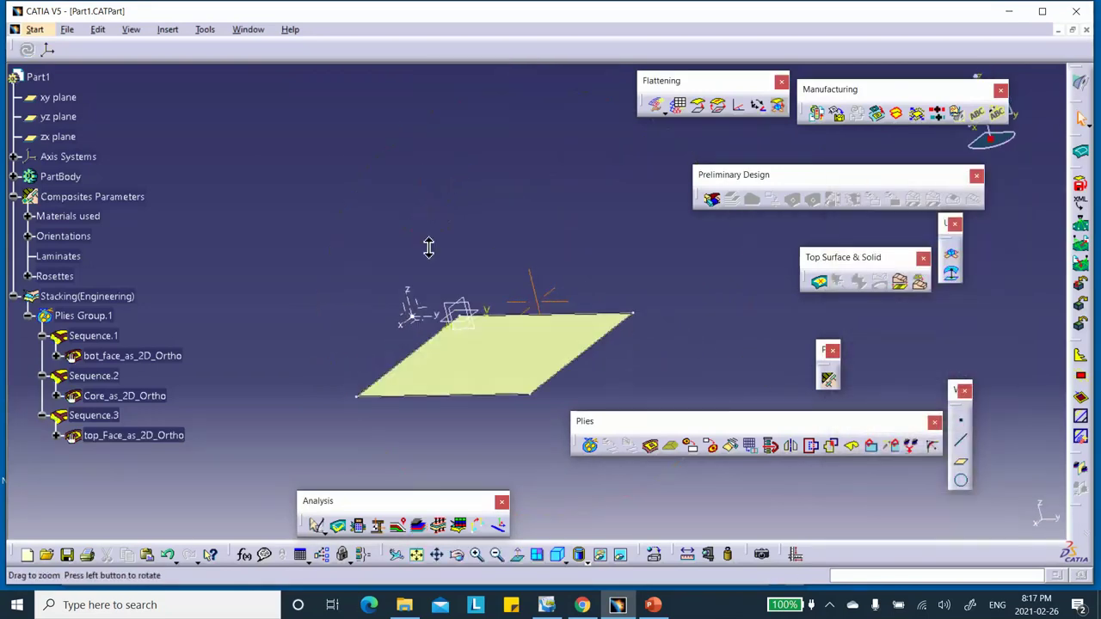
# Save the part and create a Static Analysis case for it in the advanced meshing workbench.
pyautogui.click(69, 558)
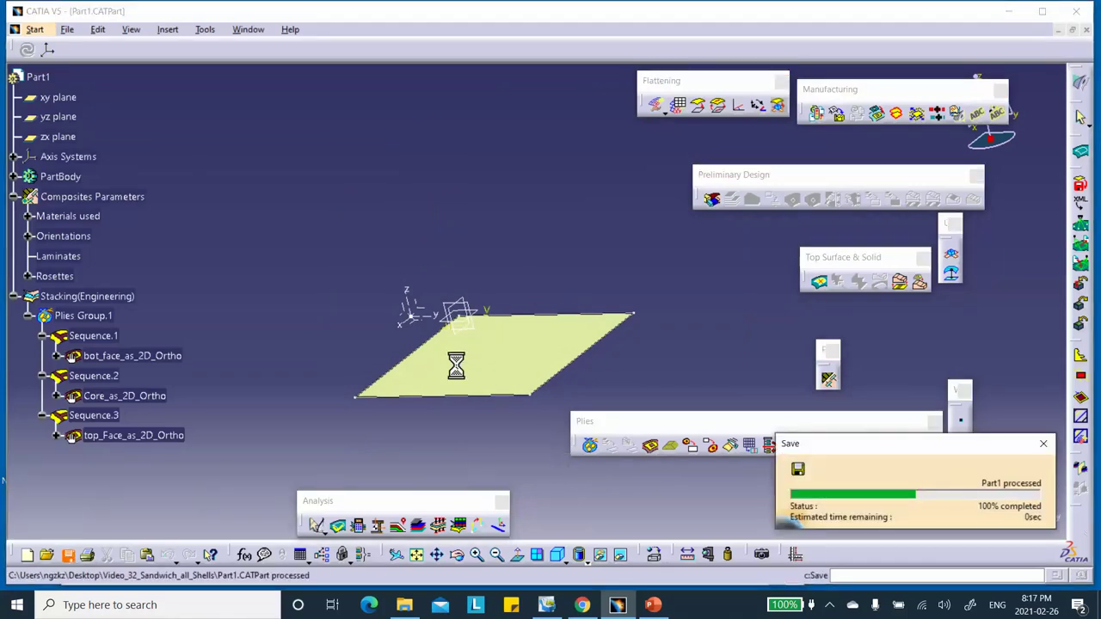
pyautogui.moveTo(418, 177)
pyautogui.mouseDown(button='middle')
pyautogui.moveTo(442, 177)
pyautogui.moveTo(592, 344)
pyautogui.moveTo(491, 381)
pyautogui.moveTo(283, 241)
pyautogui.moveTo(408, 182)
pyautogui.mouseUp(button='middle')
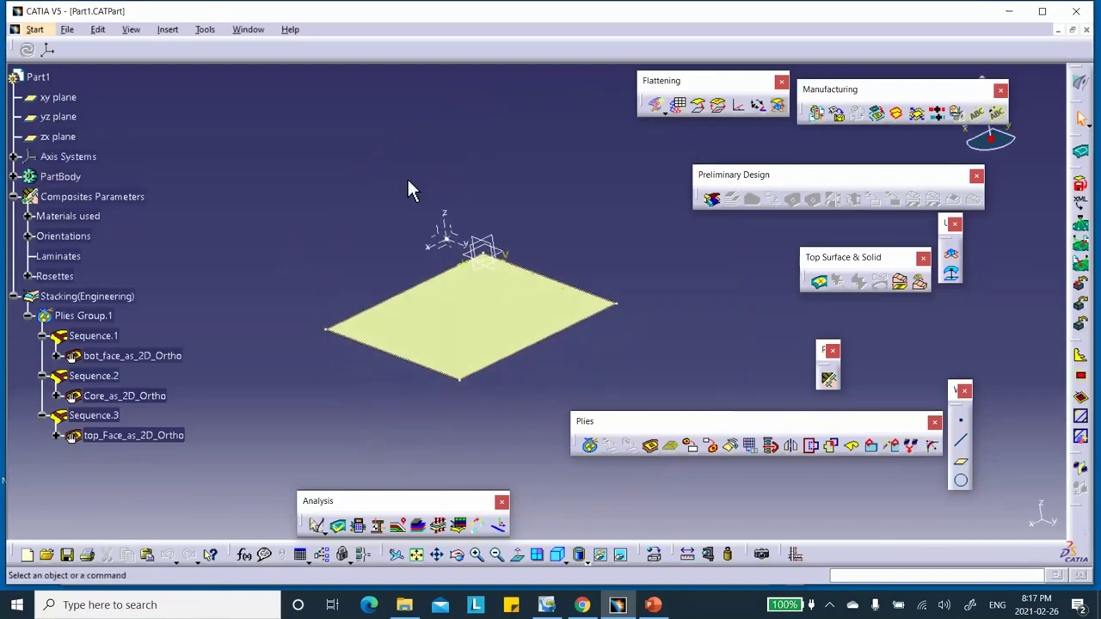
pyautogui.click(1082, 82)
pyautogui.click(820, 297)
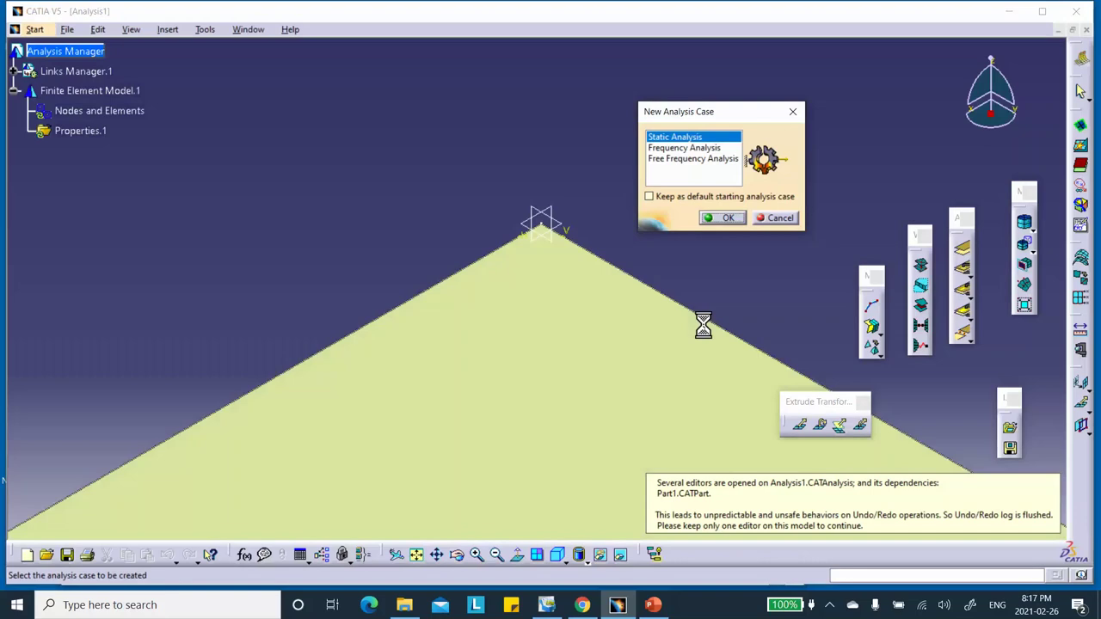
pyautogui.click(727, 217)
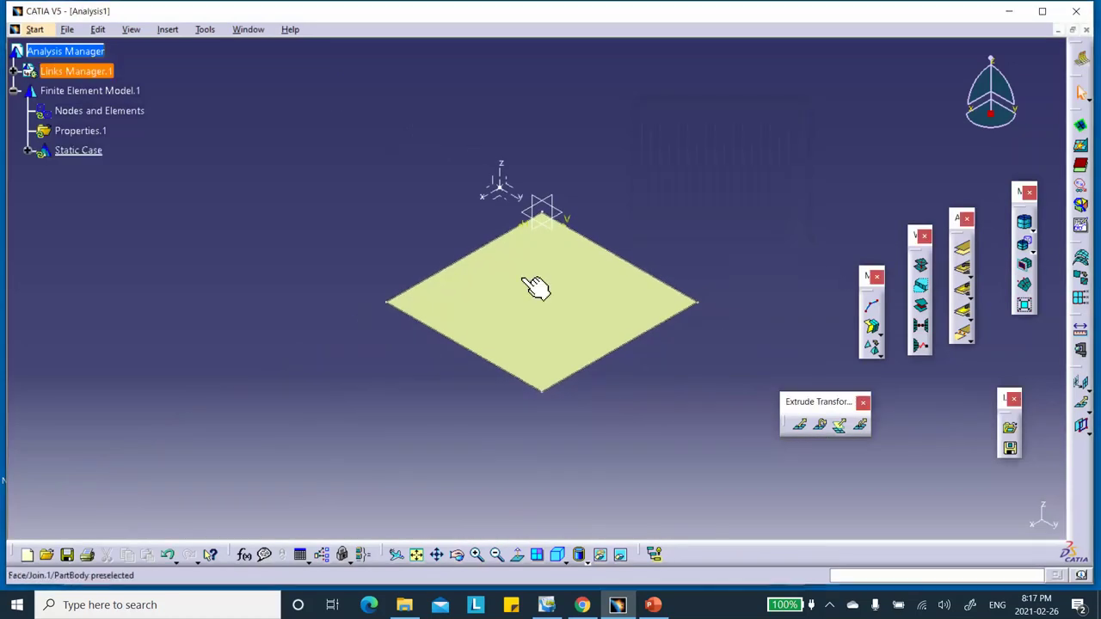
# Define a surface mesh on the square face with parabolic, quads-only elements and a 25.4 mm mesh size.
pyautogui.click(872, 328)
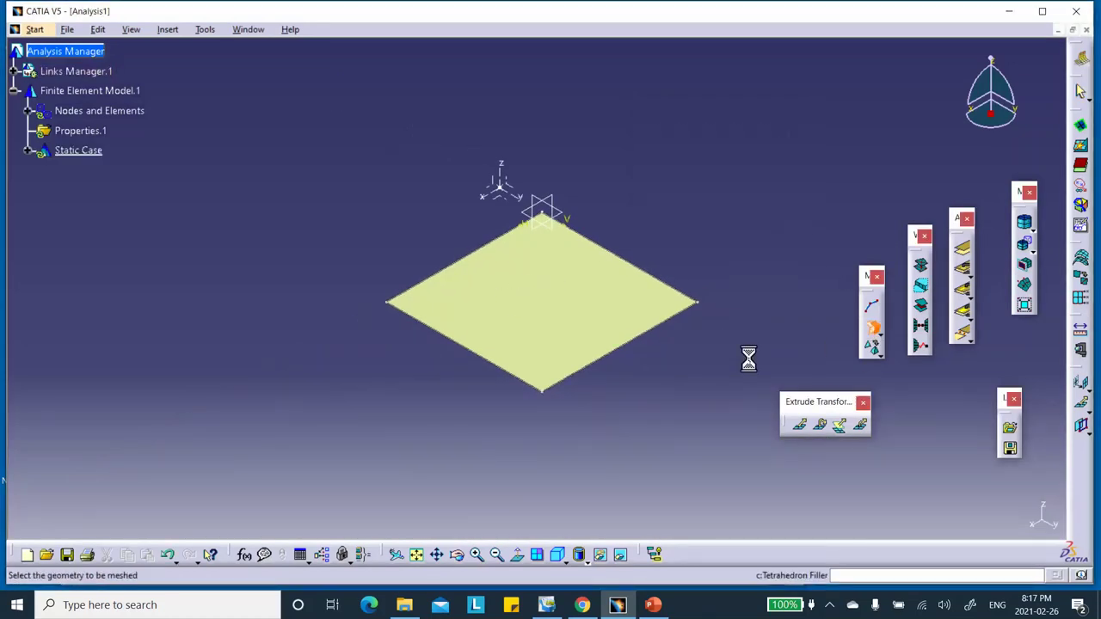
pyautogui.click(539, 304)
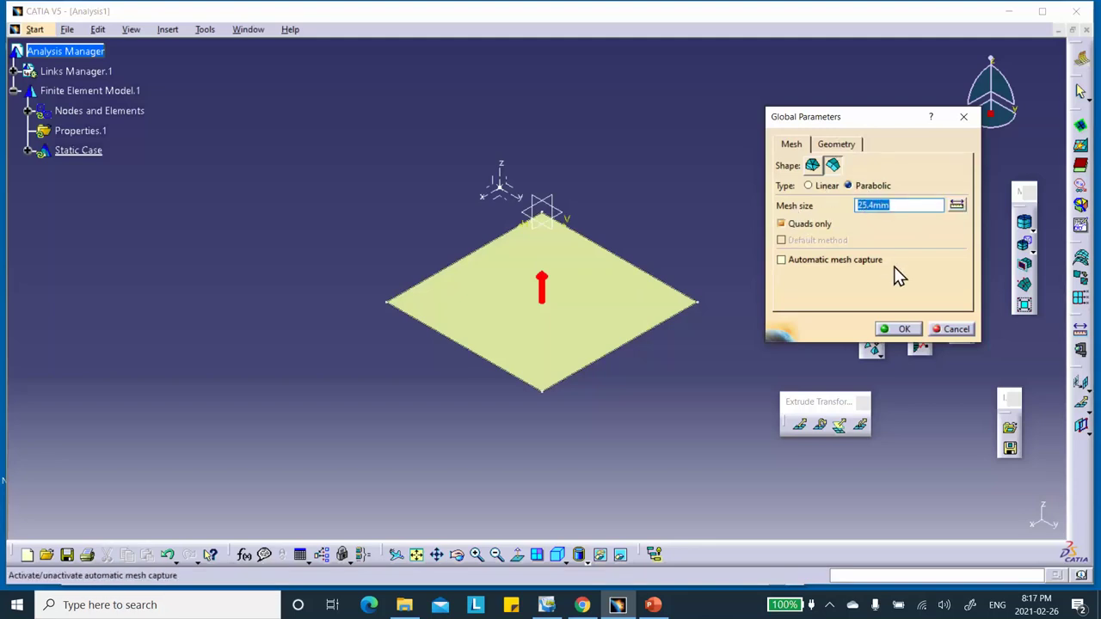
pyautogui.click(903, 330)
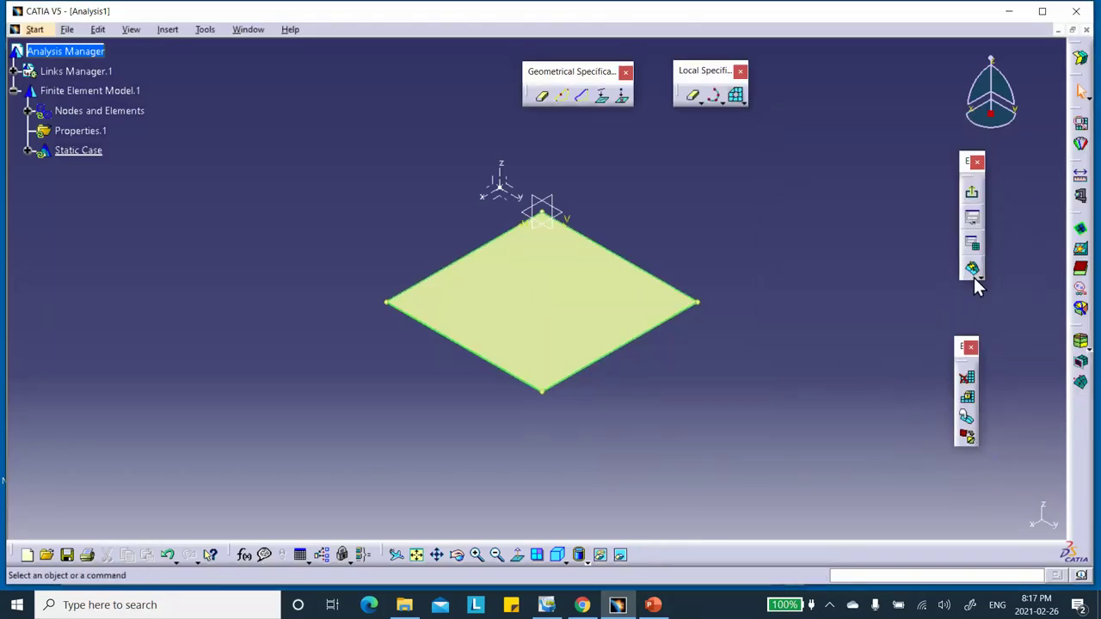
# Mesh the square surface with the defined parameters and leave the surface mesher.
pyautogui.click(971, 274)
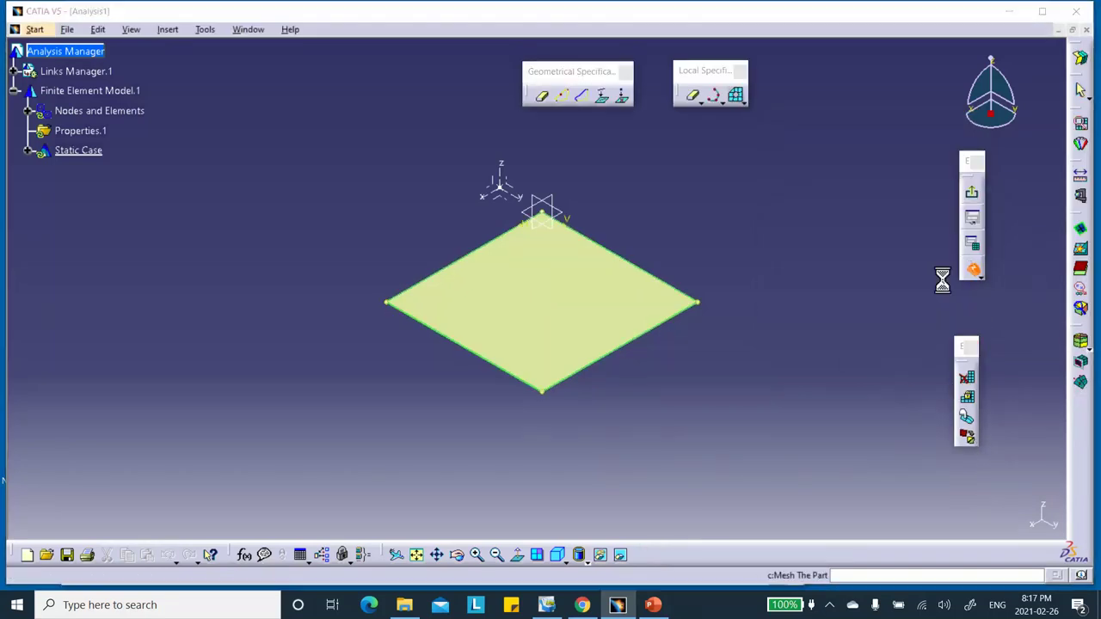
pyautogui.click(954, 383)
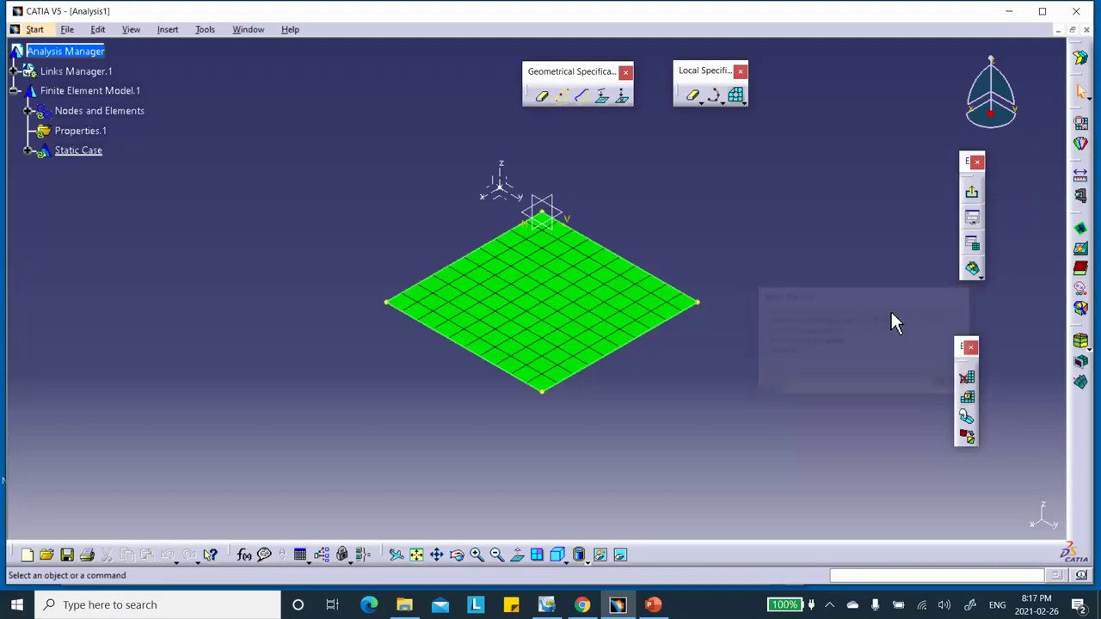
pyautogui.click(972, 193)
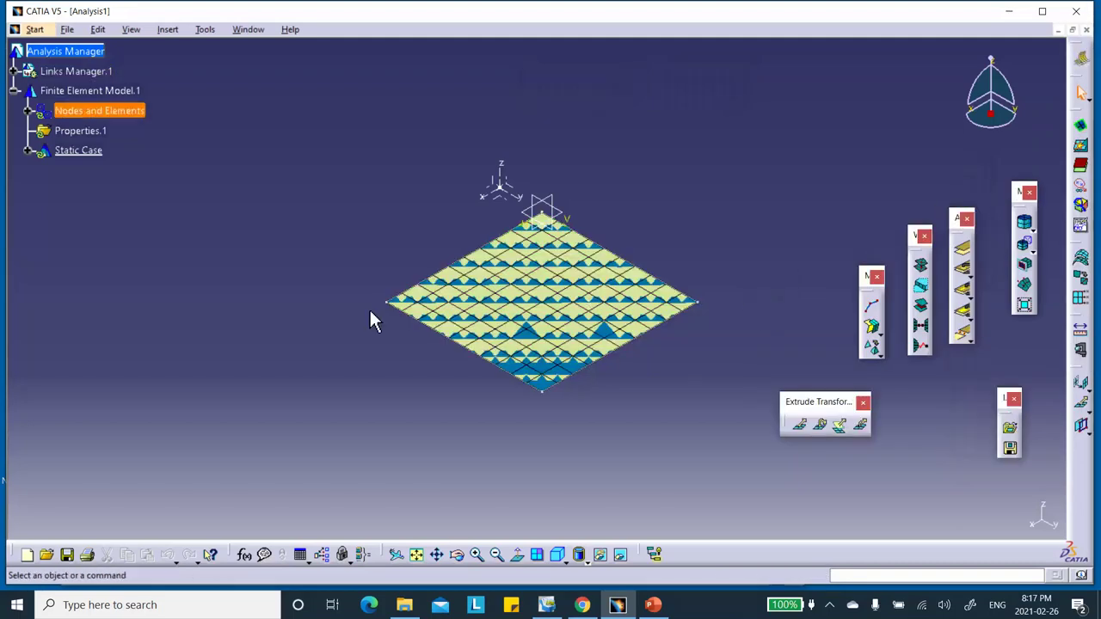
# Switch to the structural analysis workbench and start an Imported Composite Property with the square face as its support.
pyautogui.click(1081, 58)
pyautogui.click(817, 234)
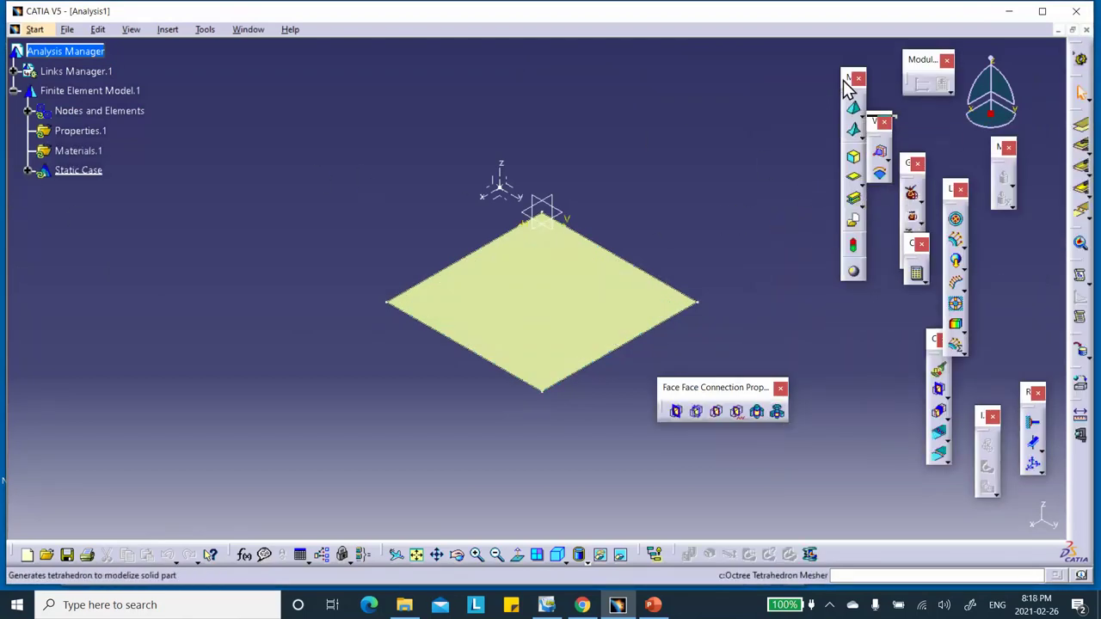
pyautogui.moveTo(850, 78); pyautogui.dragTo(840, 91)
pyautogui.click(852, 194)
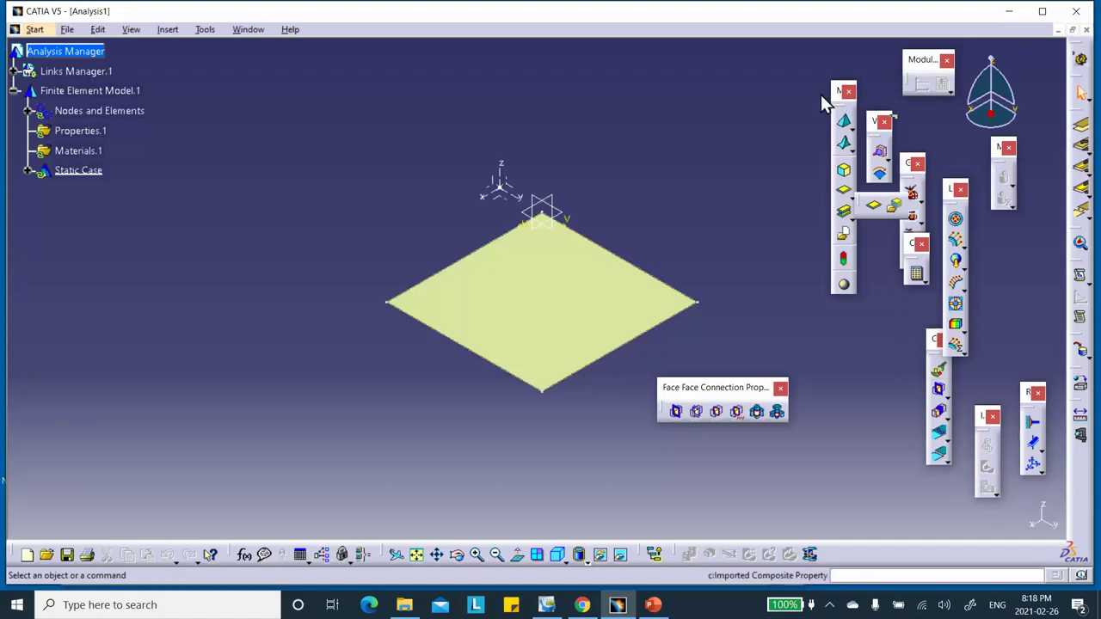
pyautogui.click(849, 216)
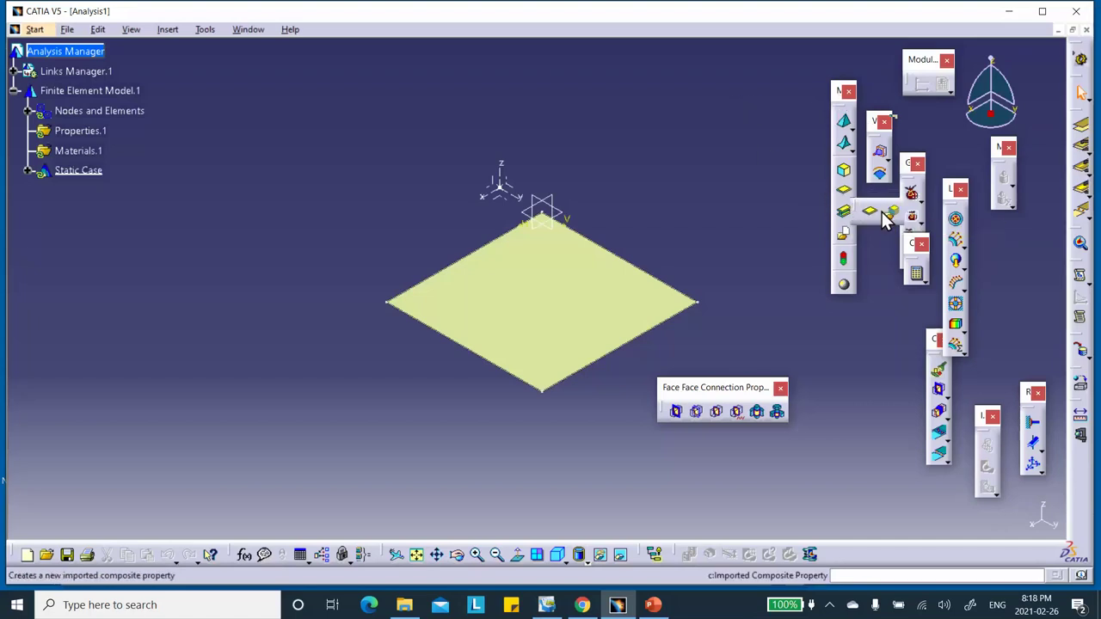
pyautogui.click(892, 215)
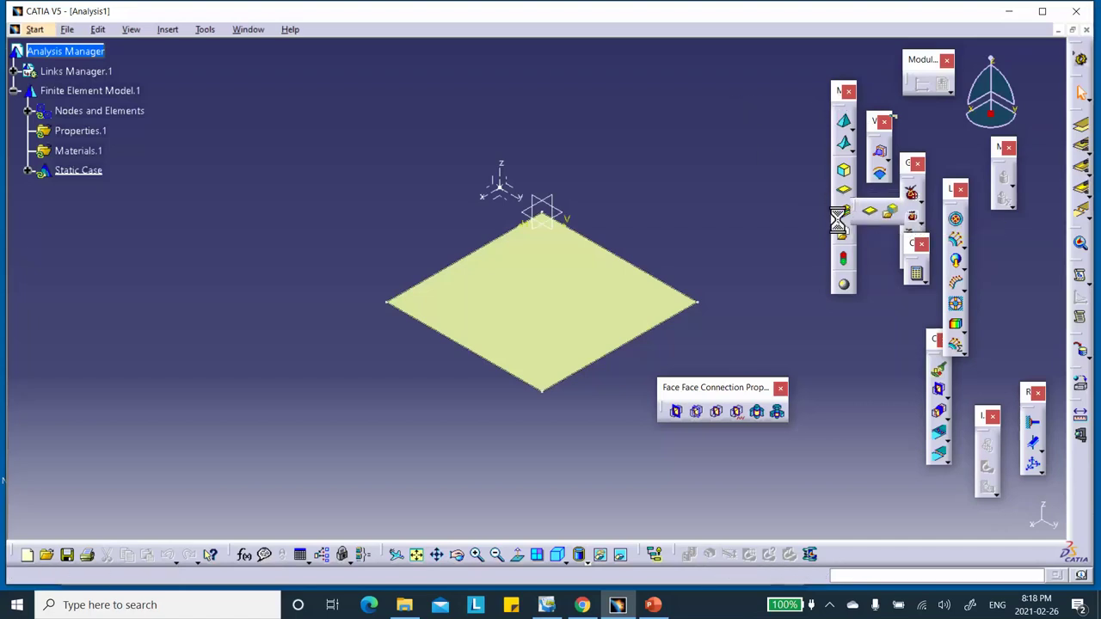
pyautogui.click(531, 315)
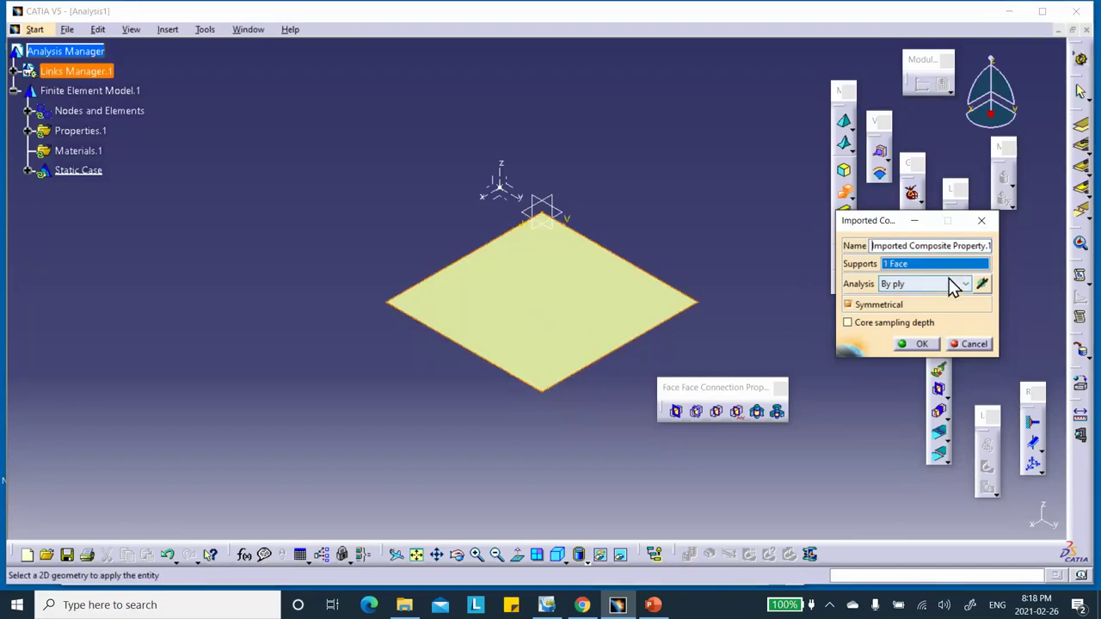
# Choose Plies Group.1 of the linked part as the property's ply selection and accept it with By ply analysis and Symmetrical enabled.
pyautogui.click(984, 283)
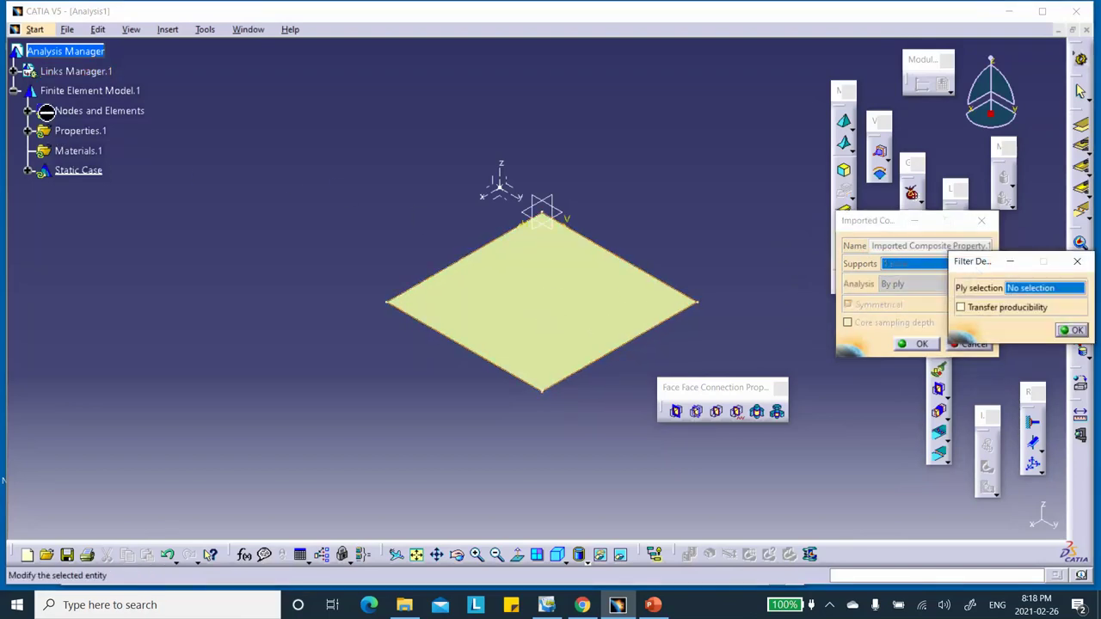
pyautogui.click(15, 72)
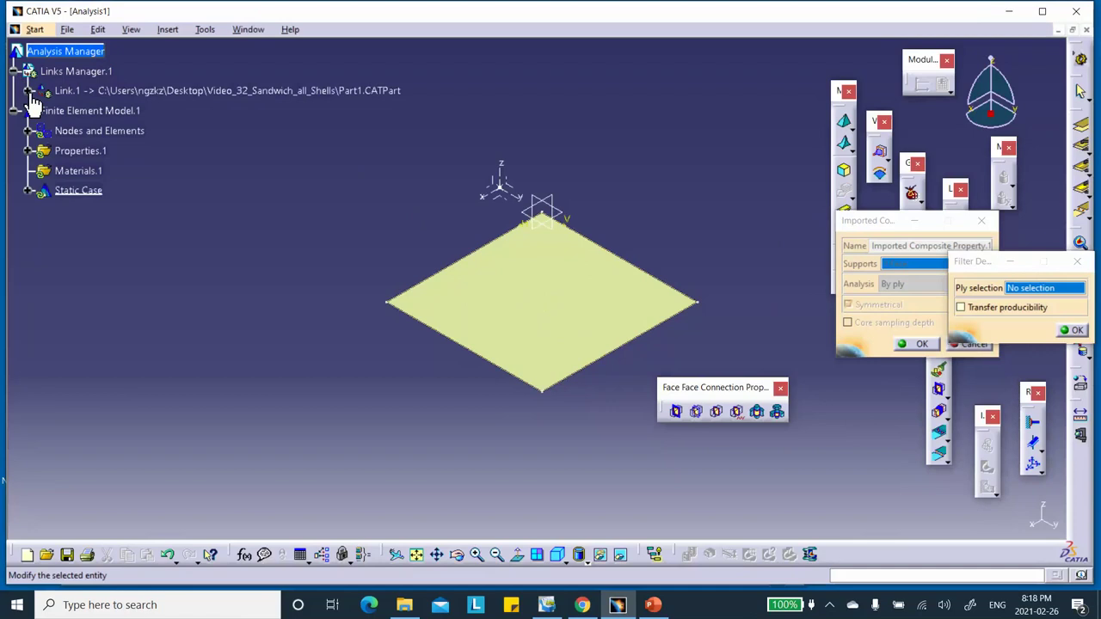
pyautogui.click(29, 91)
pyautogui.click(56, 251)
pyautogui.click(120, 270)
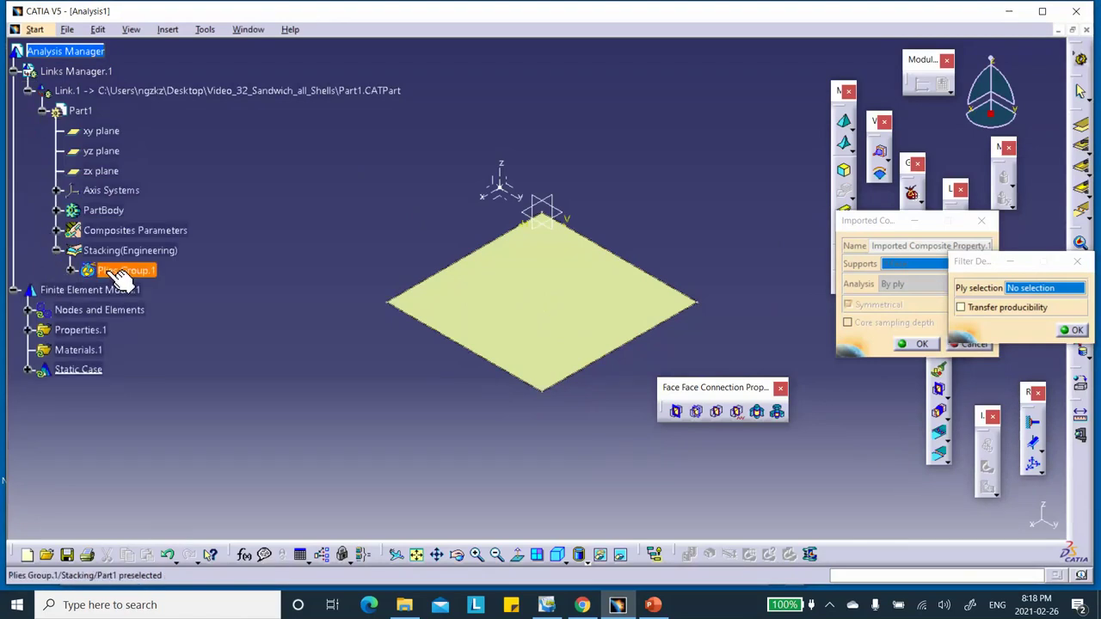
pyautogui.click(1075, 330)
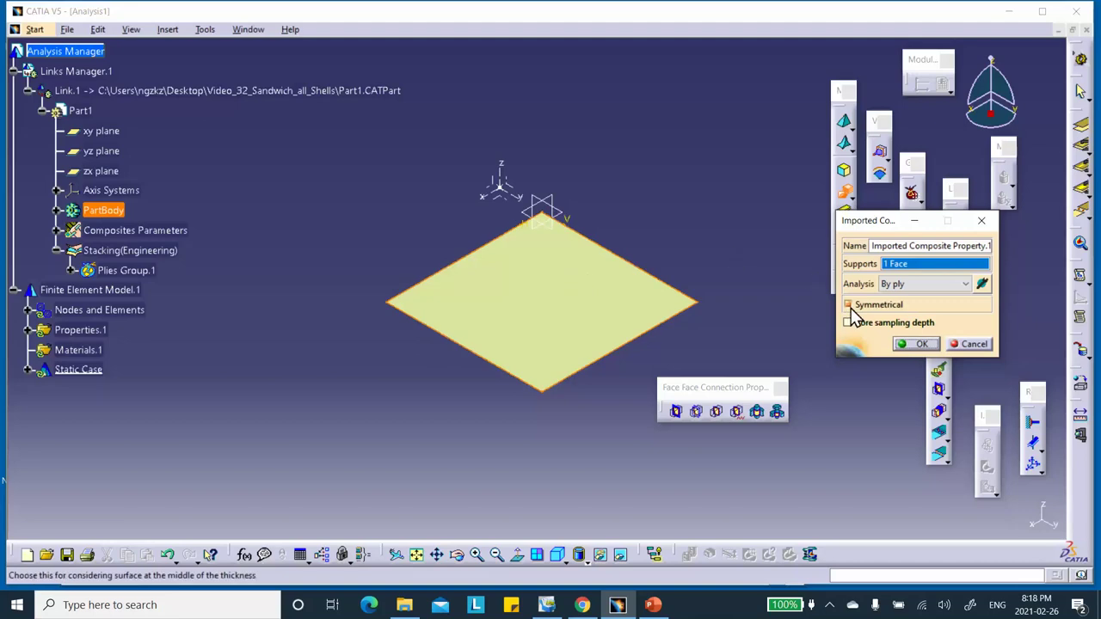
pyautogui.click(919, 345)
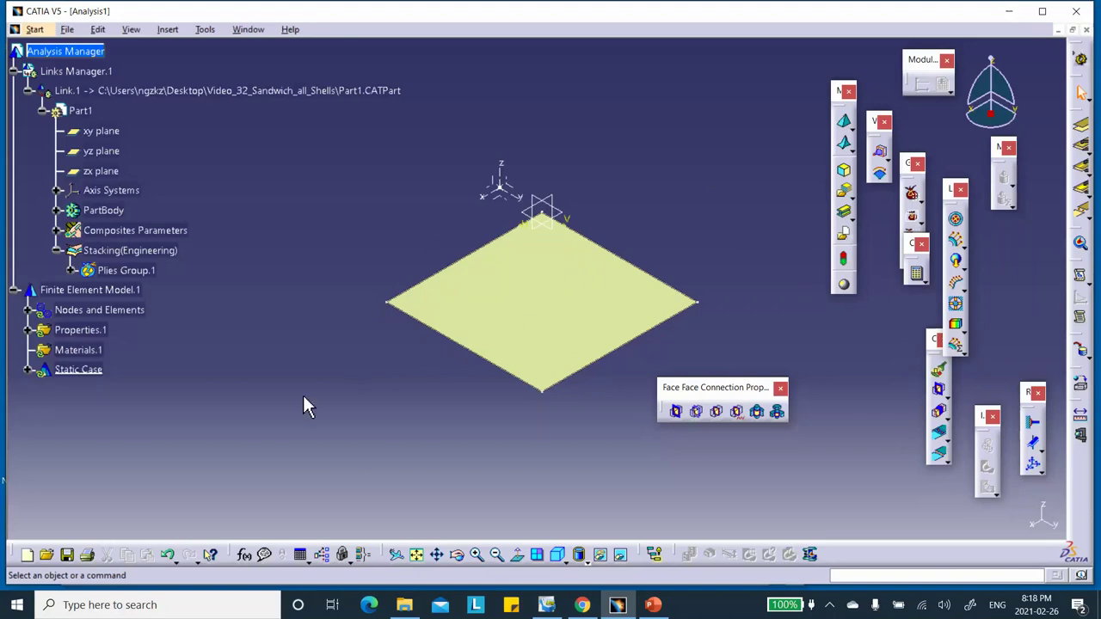
# Save the new analysis through Save Management as _all_modeled_as_2D_Ortho_Analysis1 in the Video_32_Sandwich_all_Shells folder.
pyautogui.click(67, 29)
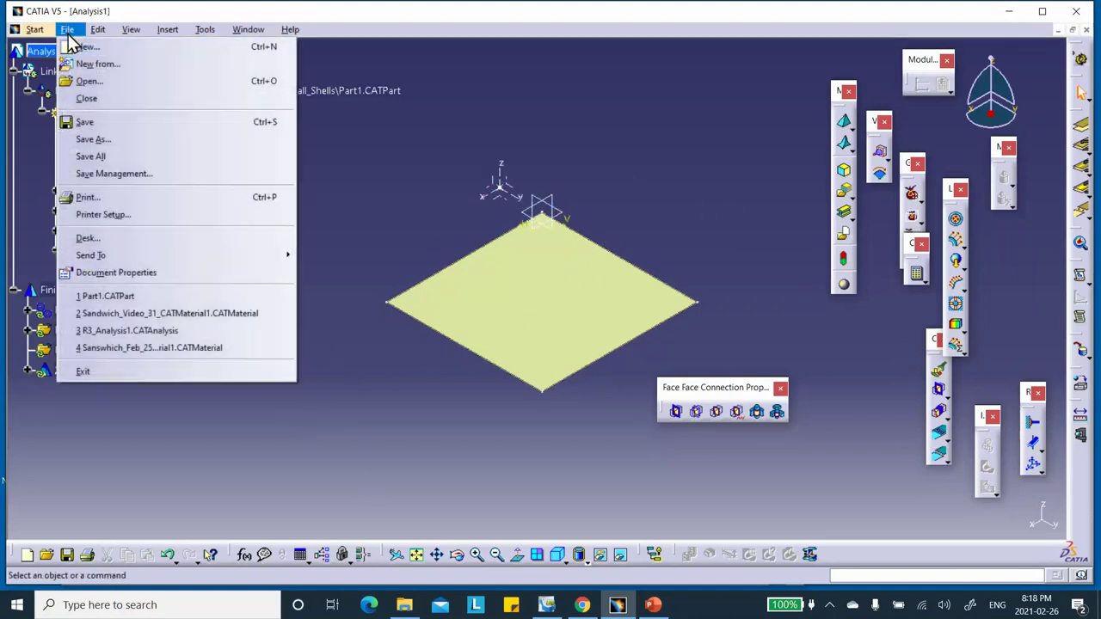
pyautogui.click(99, 172)
pyautogui.click(139, 71)
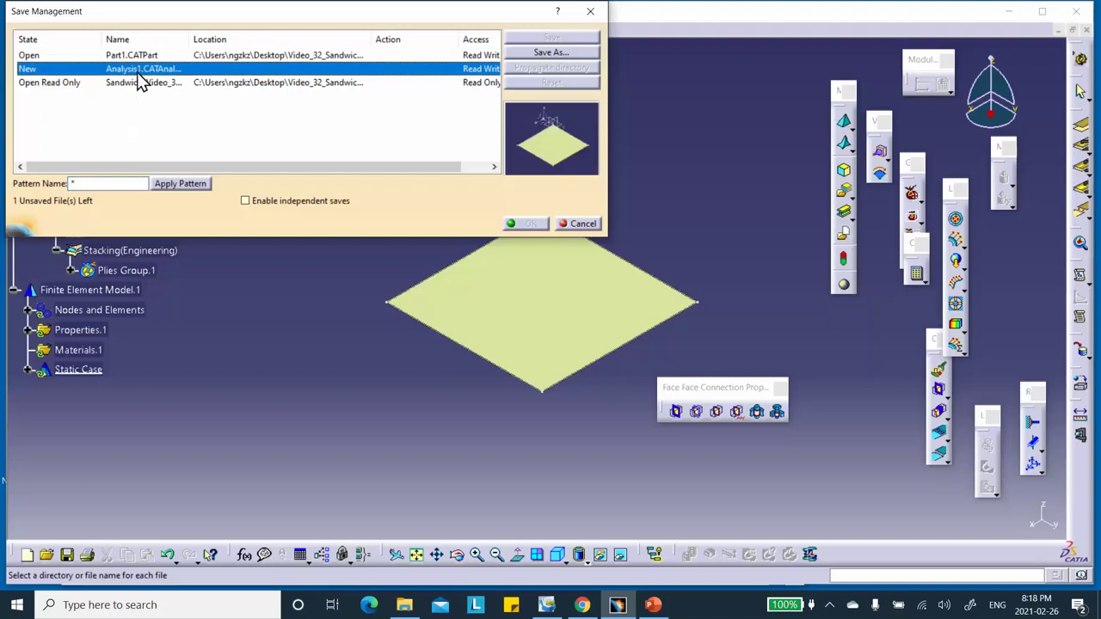
pyautogui.click(549, 54)
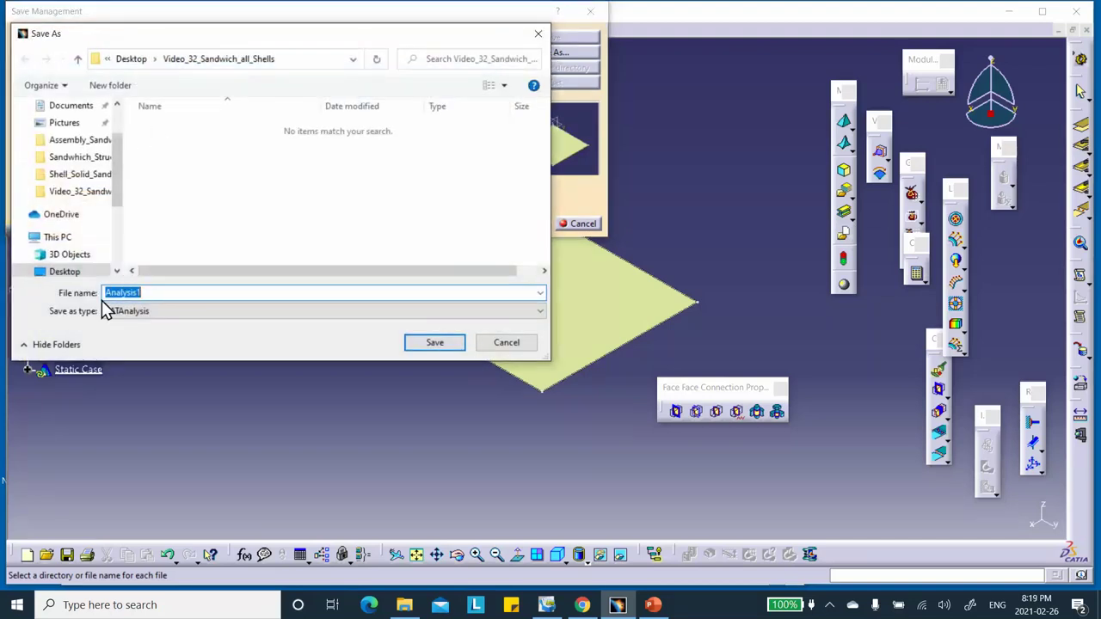
pyautogui.click(103, 293)
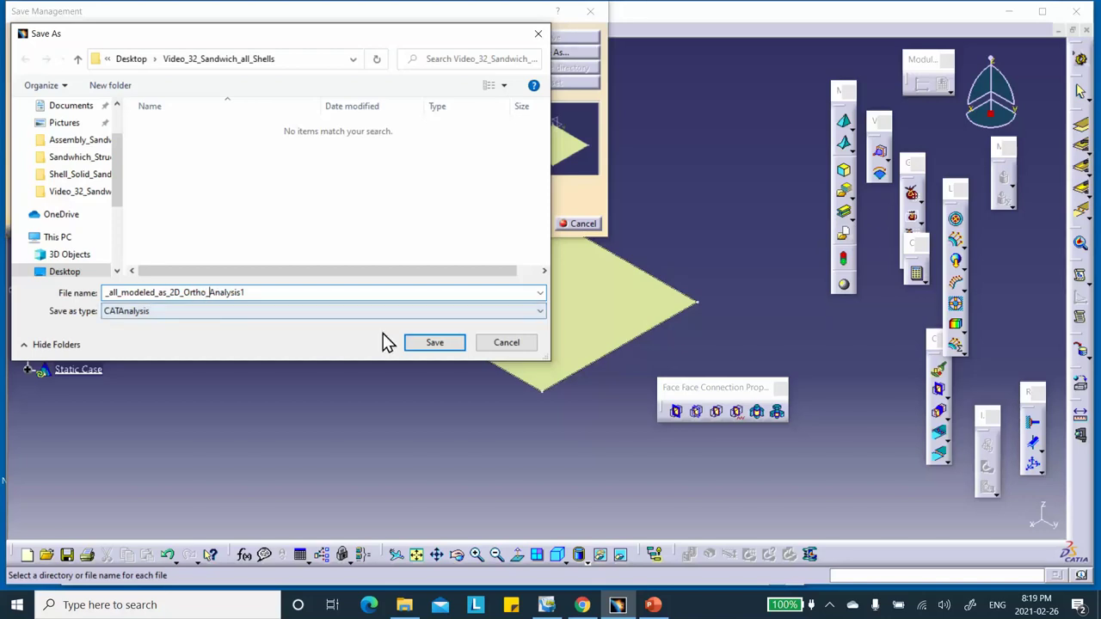
pyautogui.click(440, 344)
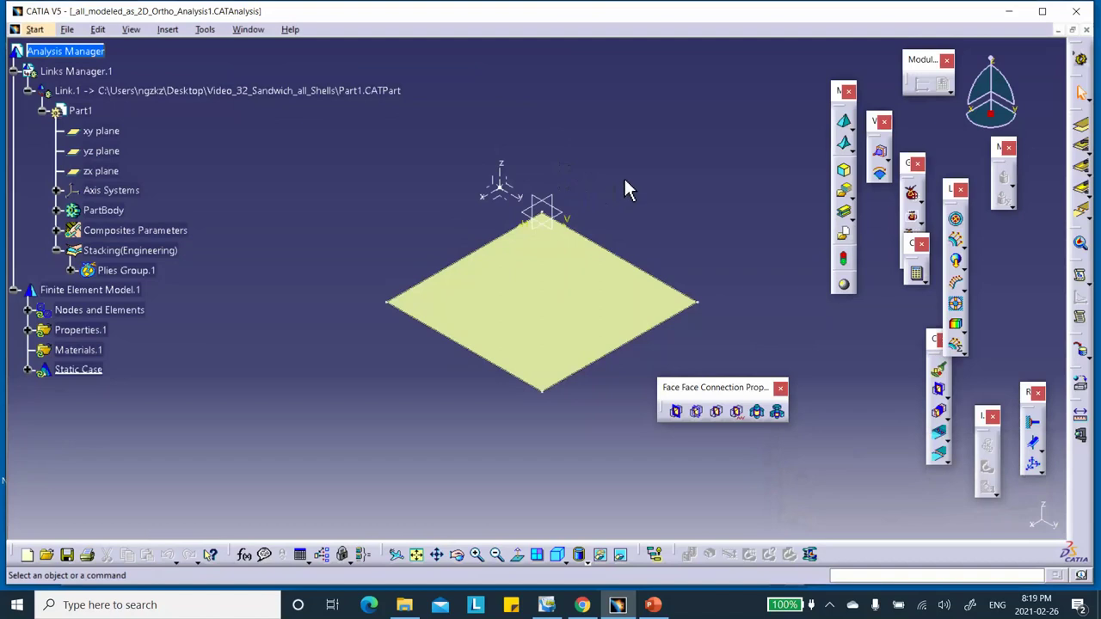
# Hide the Stacking(Engineering) branch and Sketch.1 of the linked part.
pyautogui.moveTo(660, 222); pyautogui.dragTo(603, 185, button='middle')
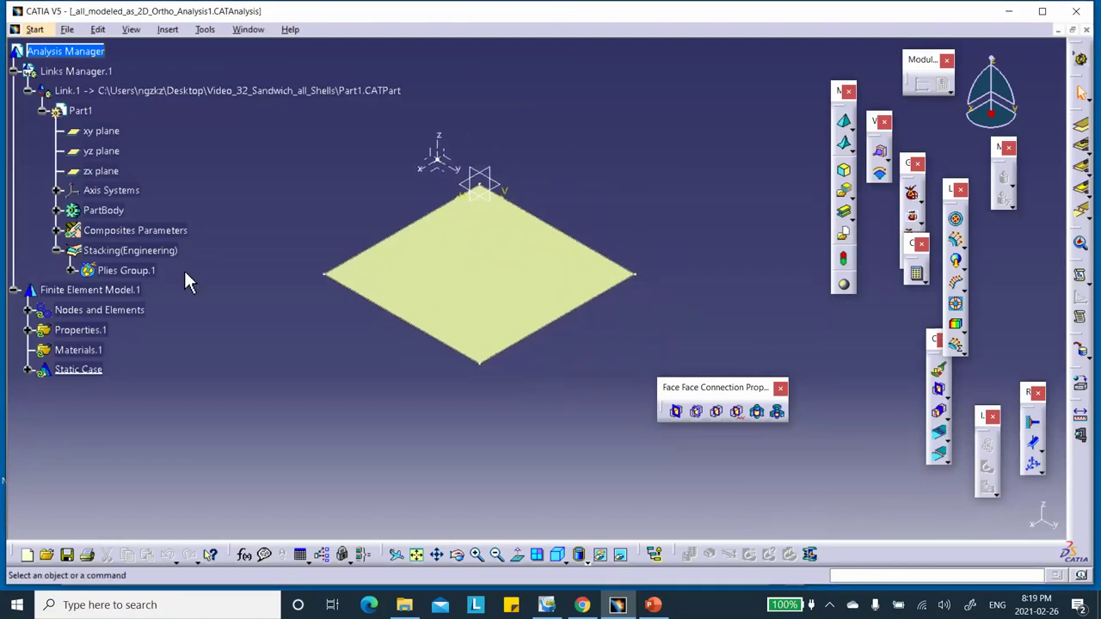
pyautogui.rightClick(125, 254)
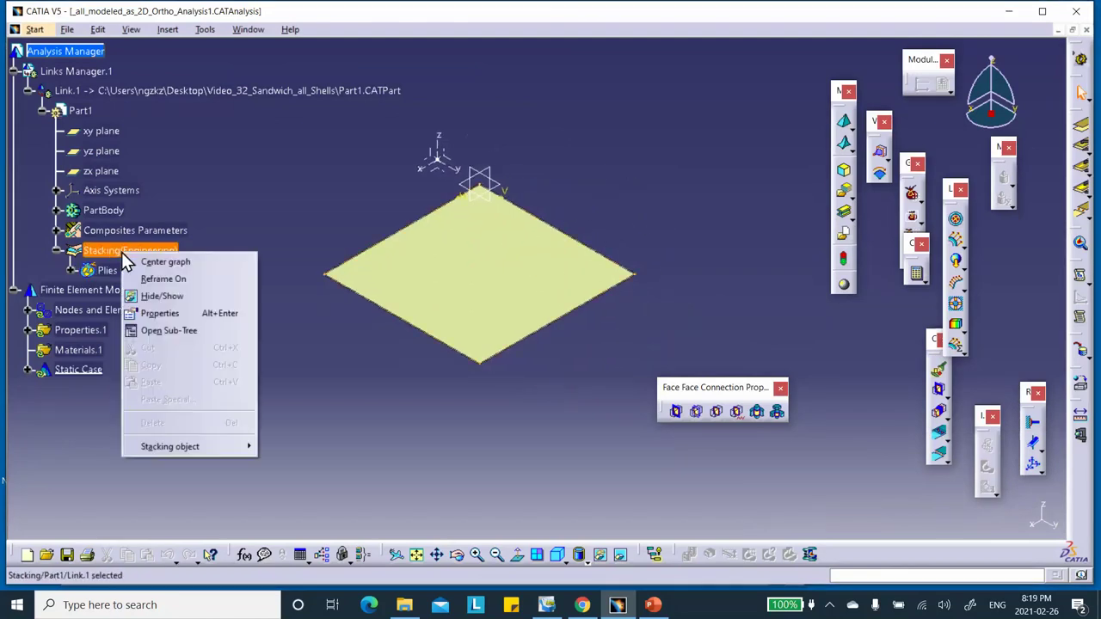
pyautogui.click(151, 300)
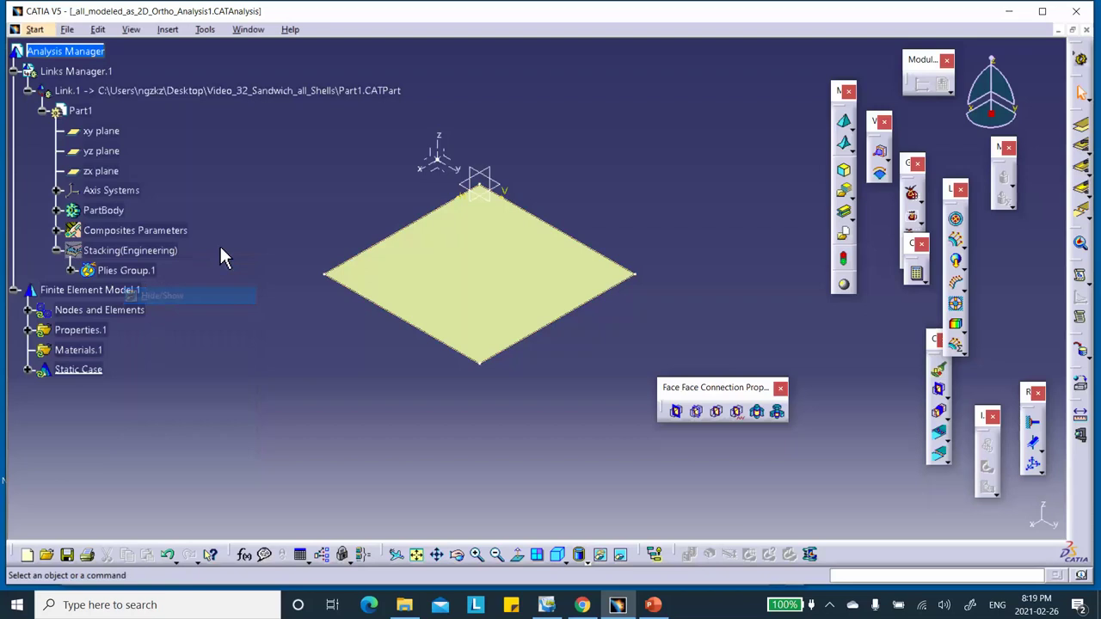
pyautogui.click(56, 210)
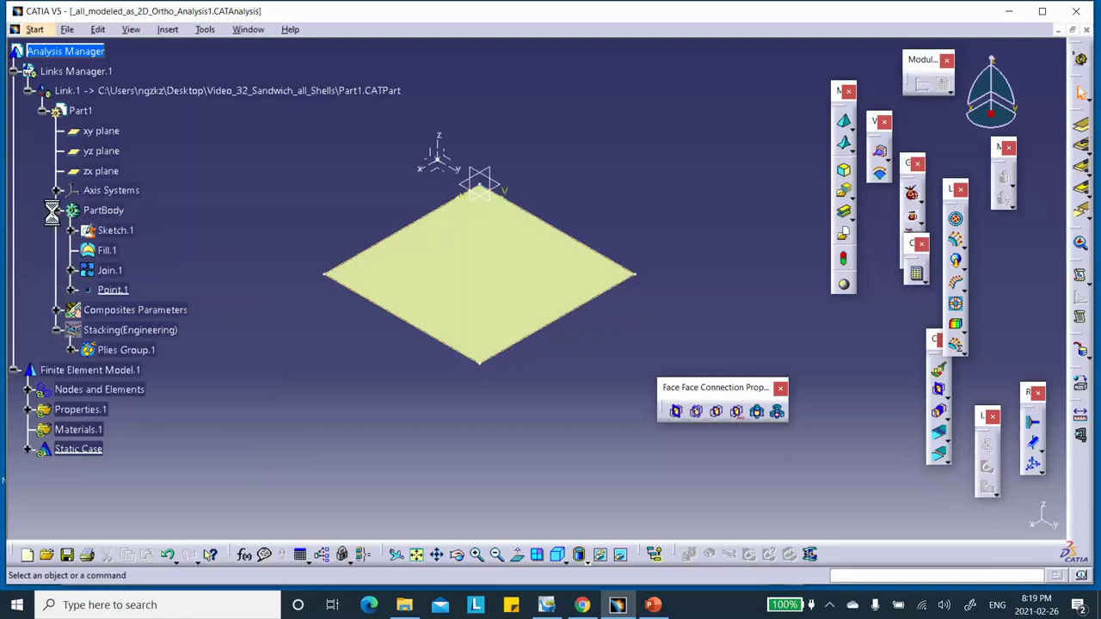
pyautogui.rightClick(116, 232)
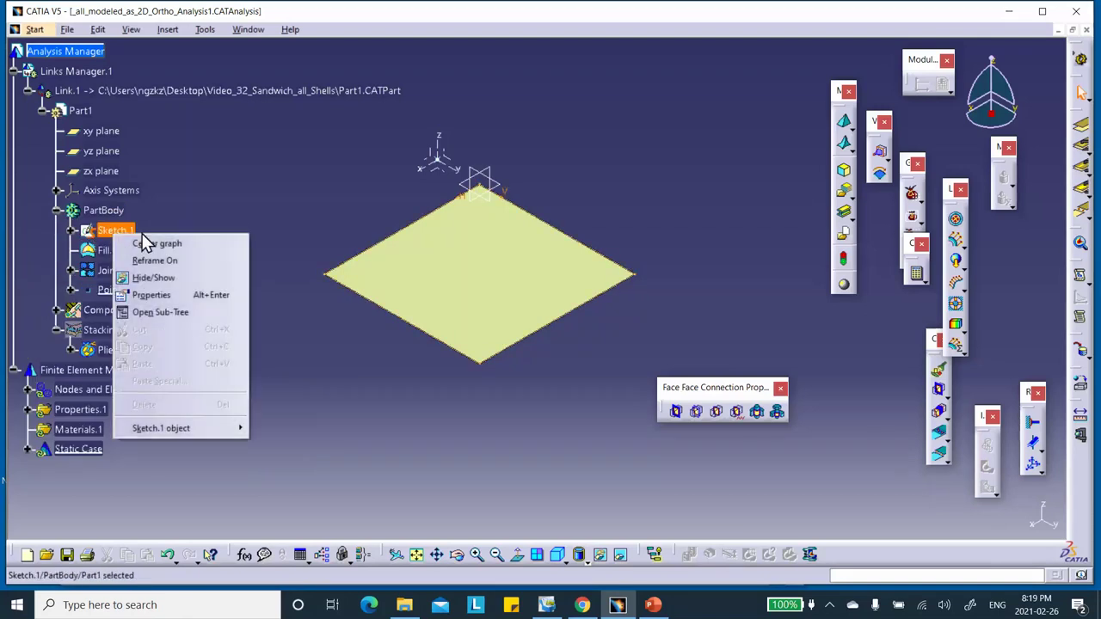
pyautogui.click(176, 278)
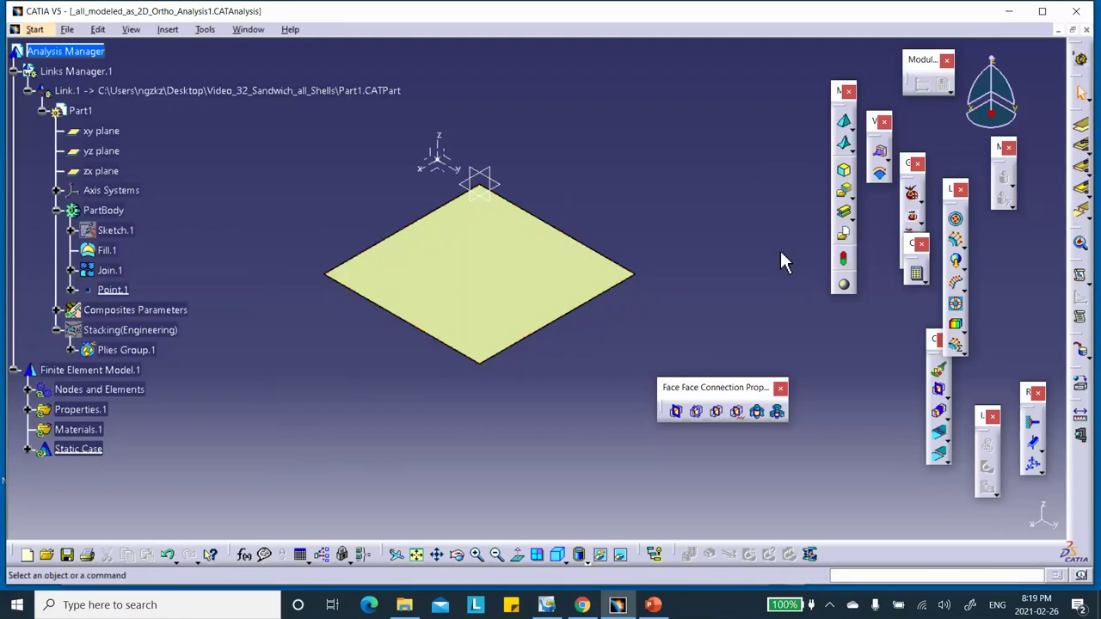
# Clamp all four edges of the square plate with one clamp restraint.
pyautogui.click(940, 389)
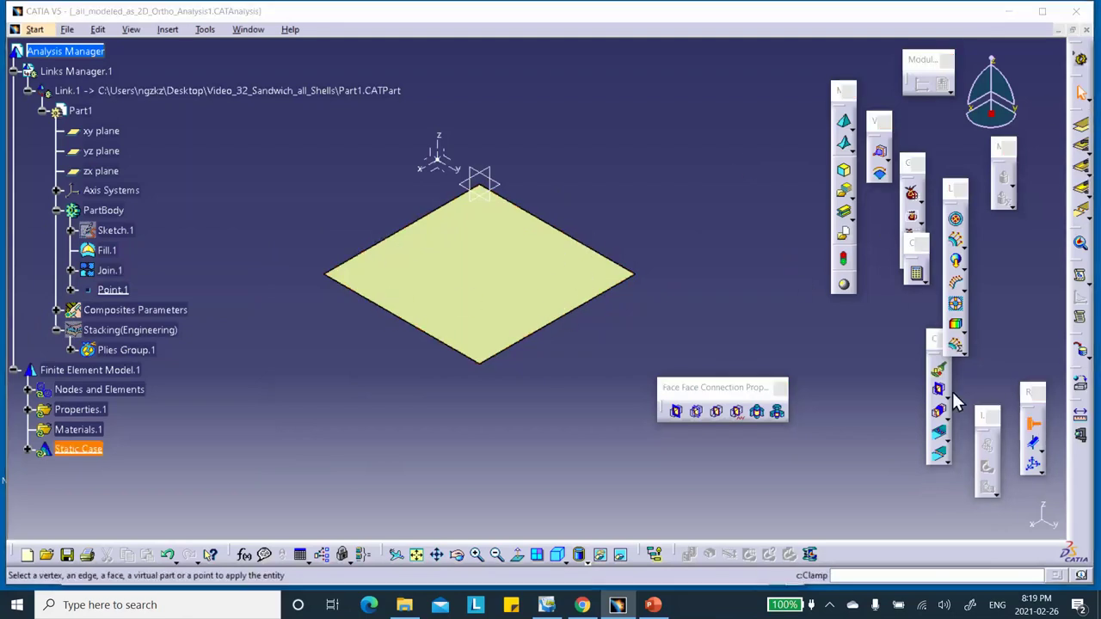
pyautogui.click(563, 314)
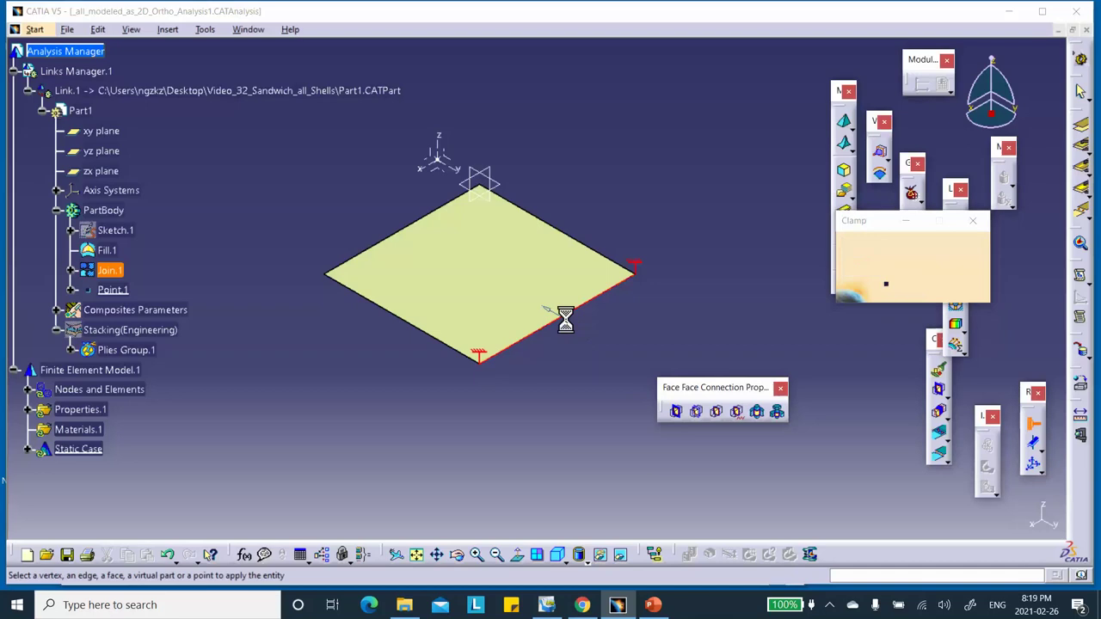
pyautogui.click(561, 230)
pyautogui.click(389, 231)
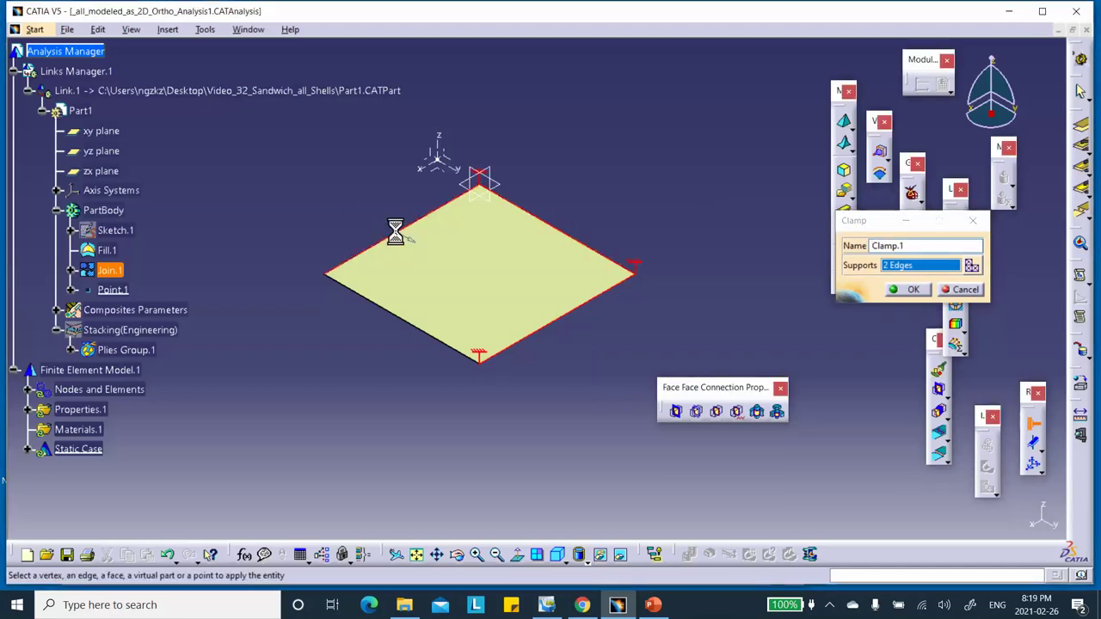
pyautogui.click(411, 323)
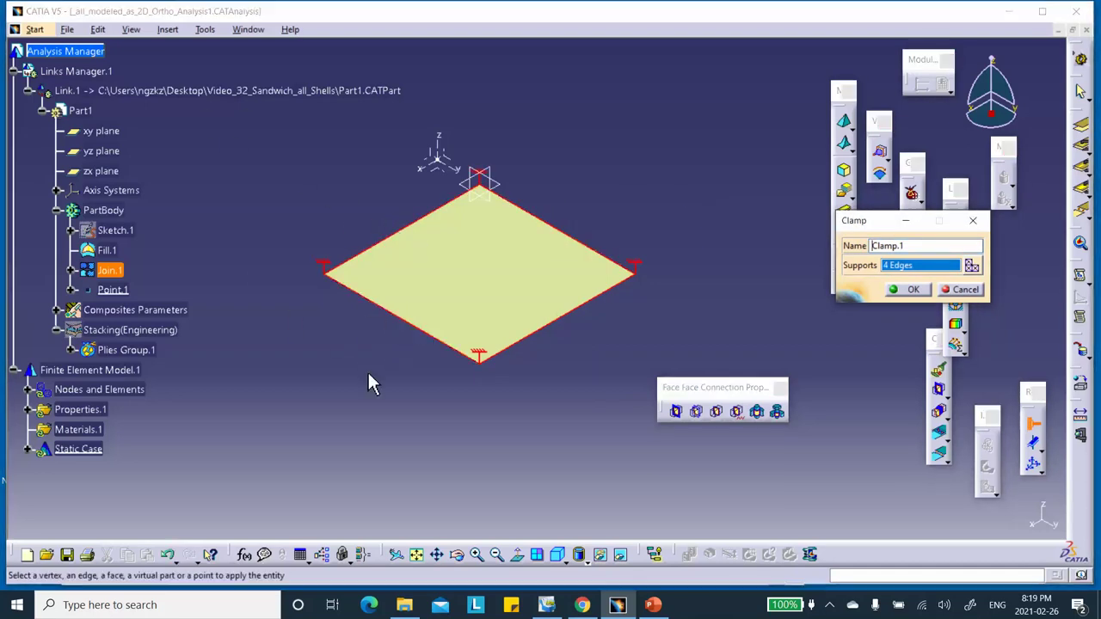
pyautogui.click(912, 290)
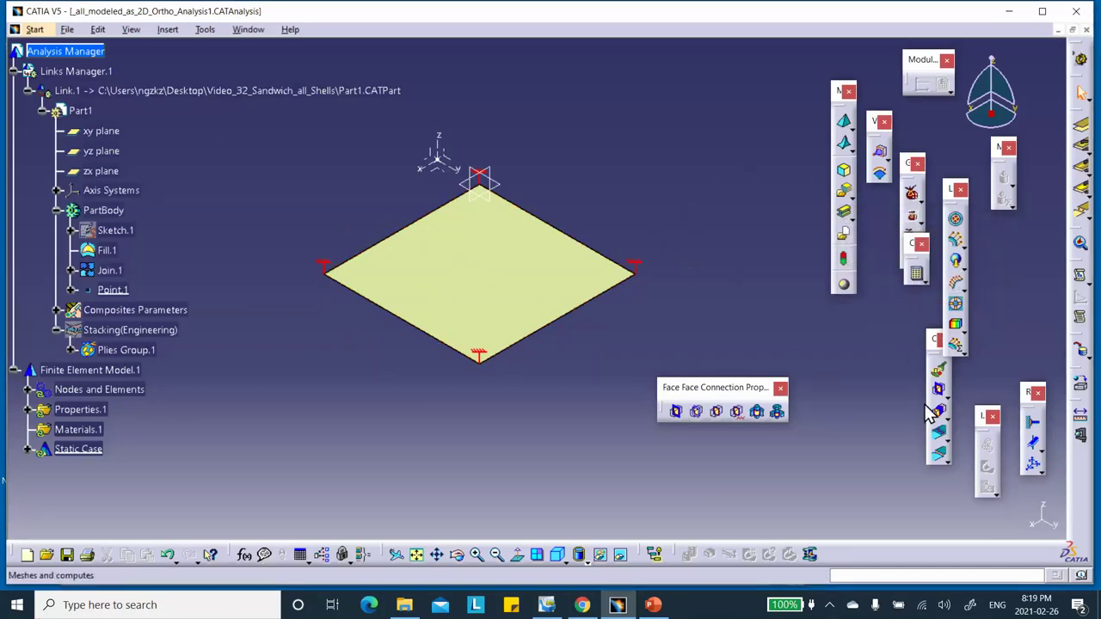
# Apply a 0.689 MPa pressure to the square face, checking the value against the property table in the PowerPoint presentation.
pyautogui.click(952, 219)
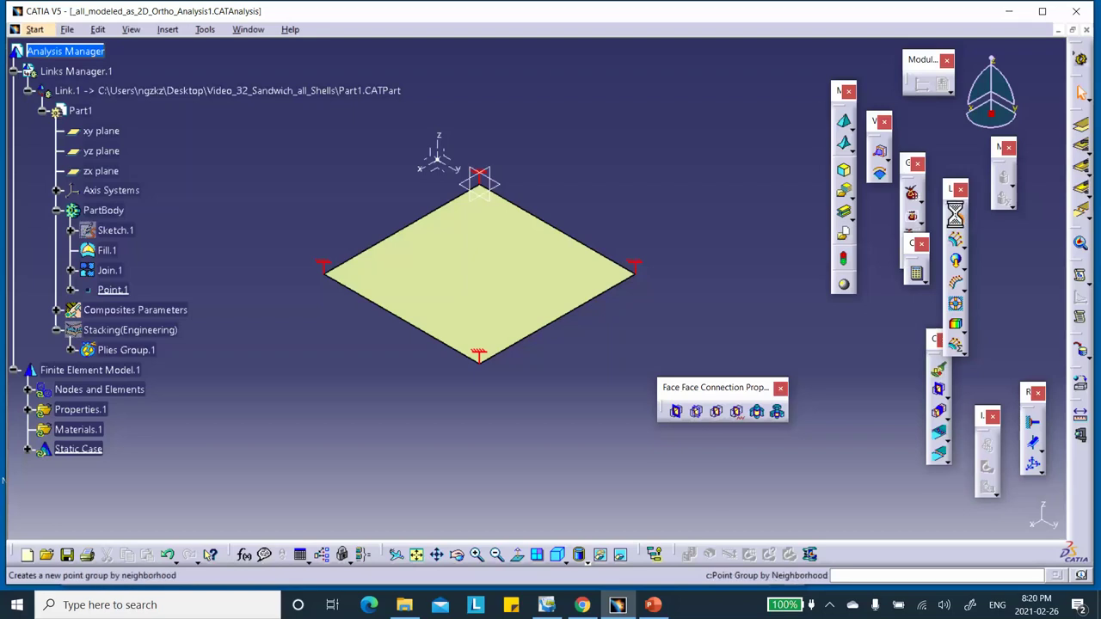
pyautogui.click(512, 277)
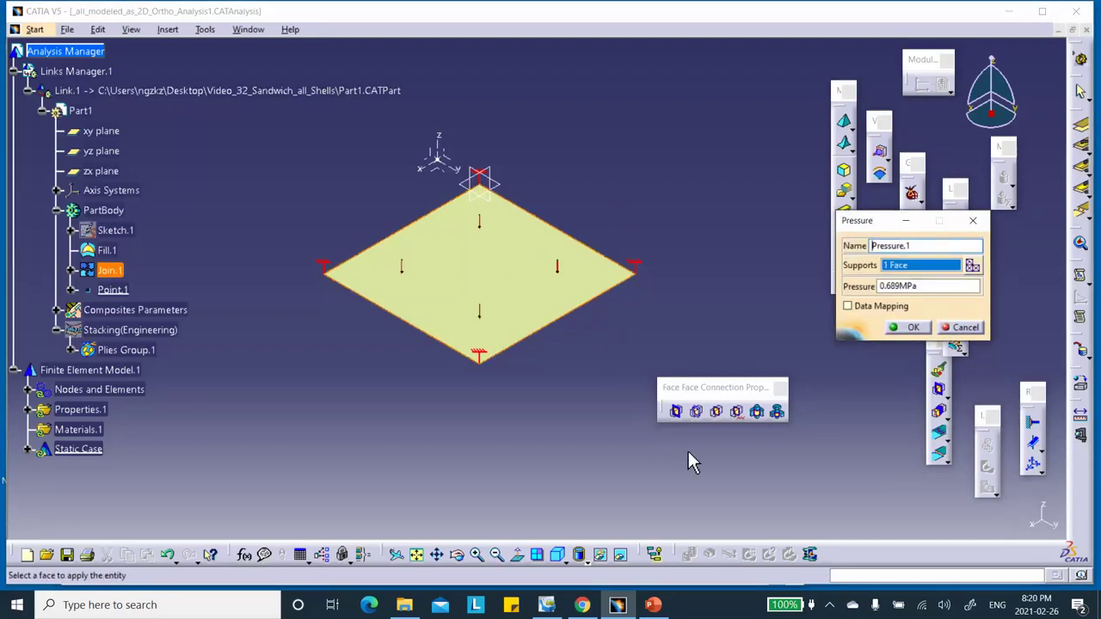
pyautogui.click(653, 605)
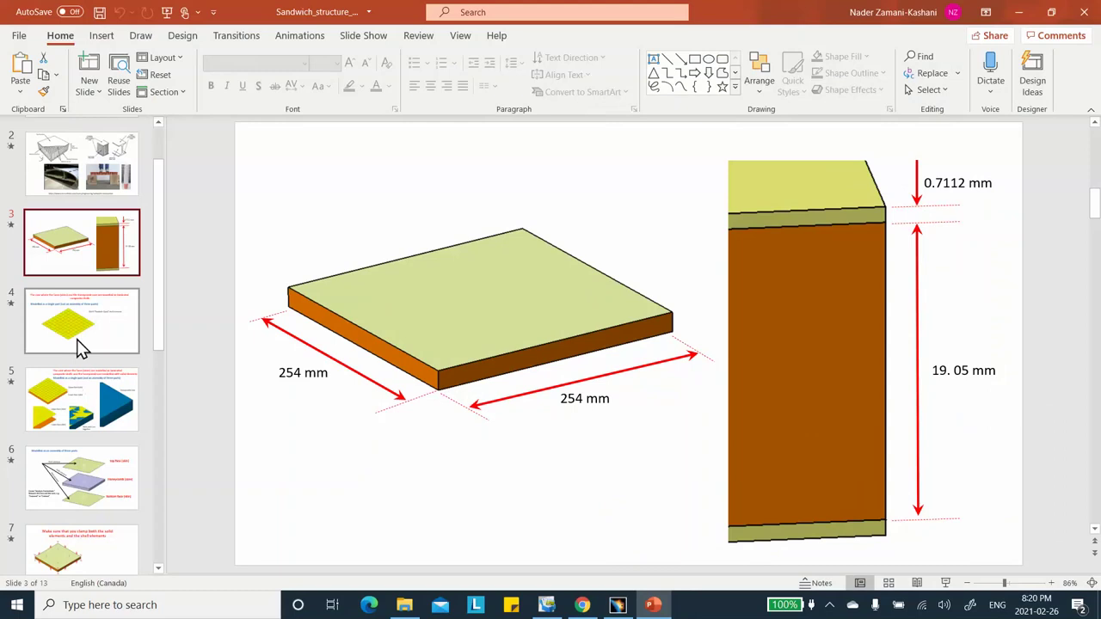
pyautogui.scroll(-5, 86, 396)
pyautogui.click(83, 388)
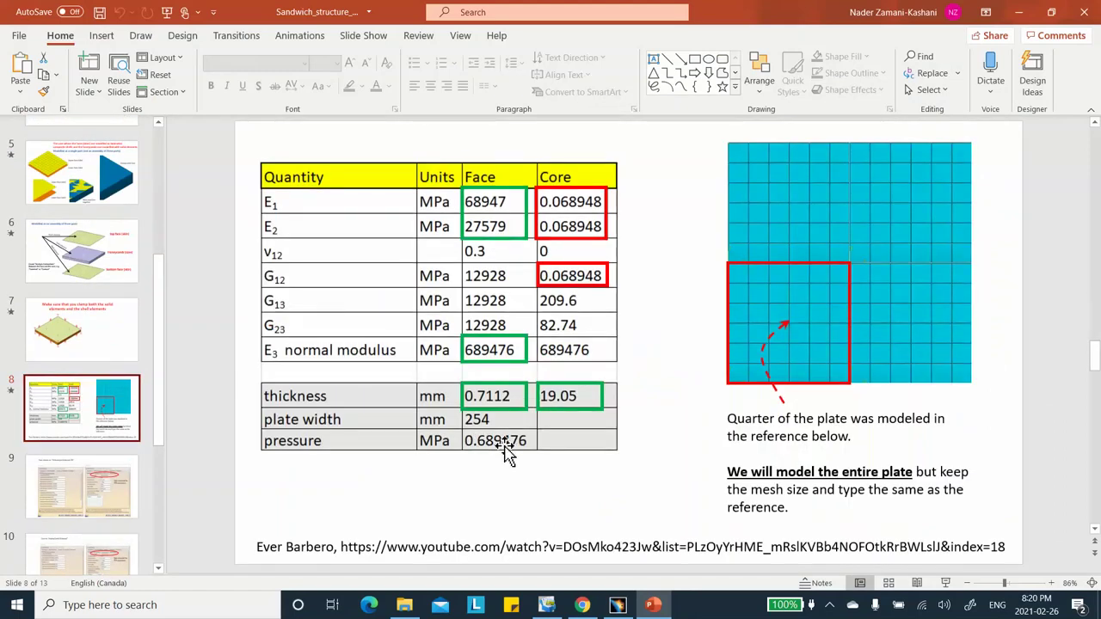
pyautogui.click(1018, 12)
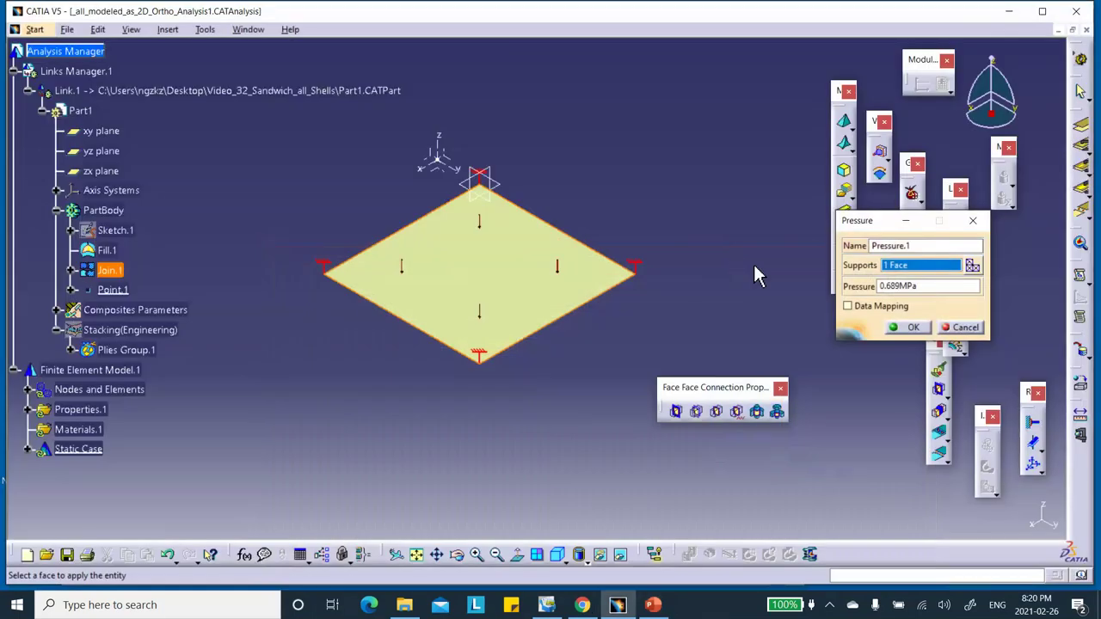
pyautogui.click(910, 327)
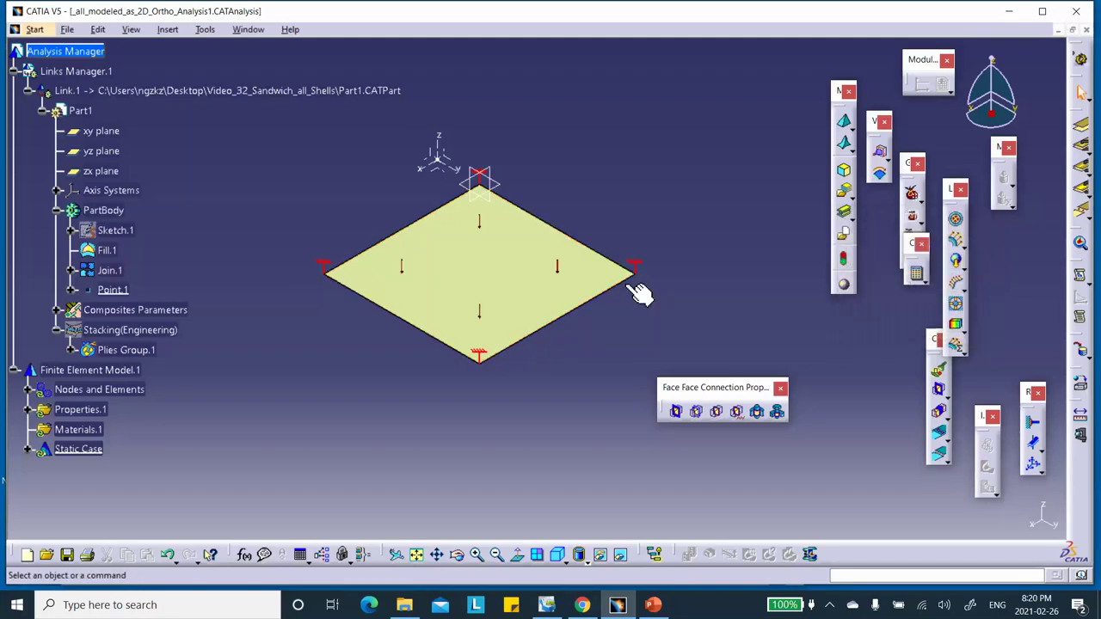
# Save the analysis with its linked documents and run the full computation of the static case.
pyautogui.moveTo(720, 281); pyautogui.dragTo(651, 270, button='middle')
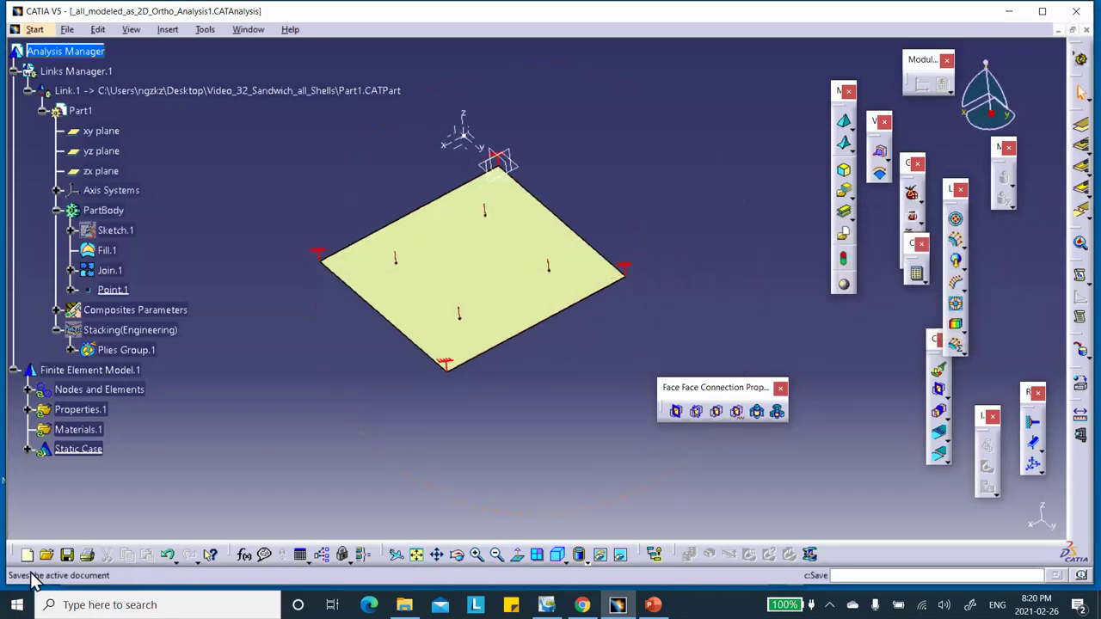
pyautogui.click(67, 554)
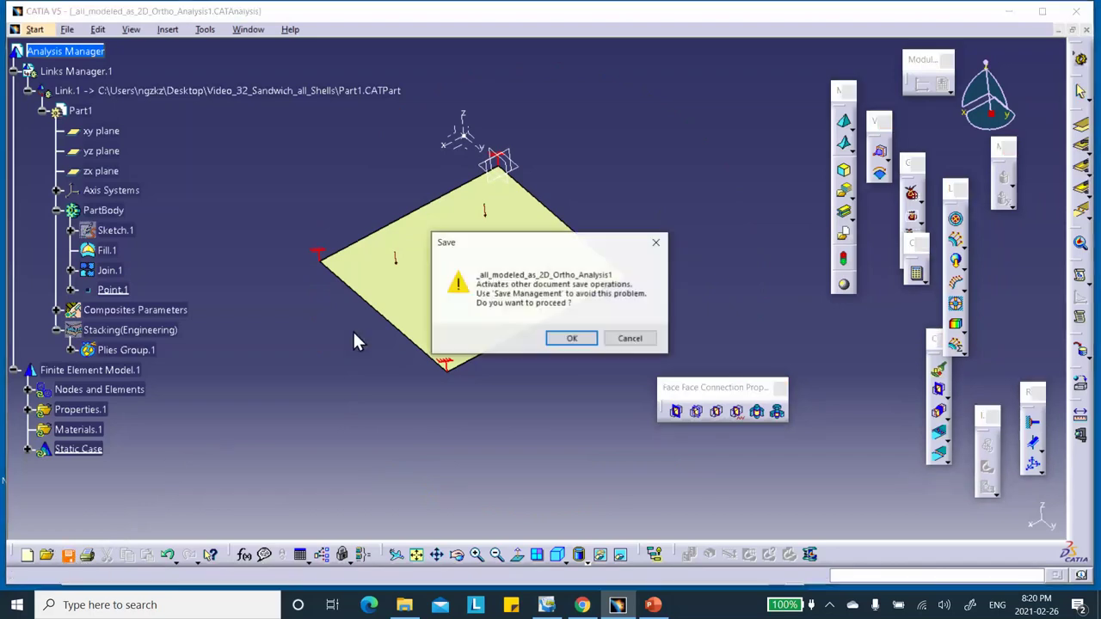
pyautogui.click(572, 339)
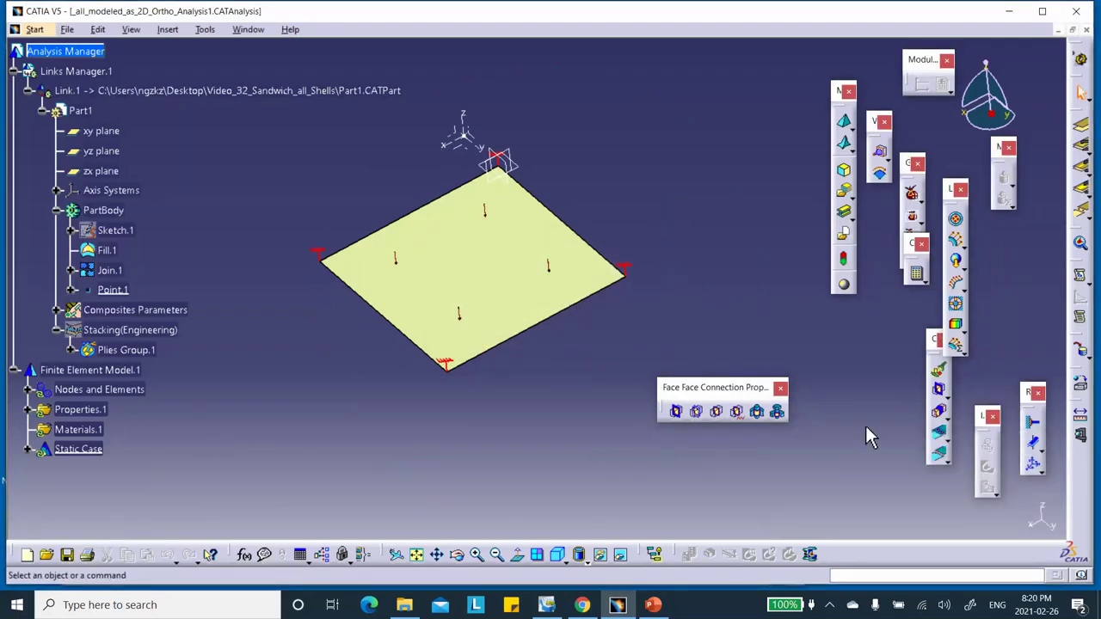
pyautogui.click(917, 276)
pyautogui.click(869, 408)
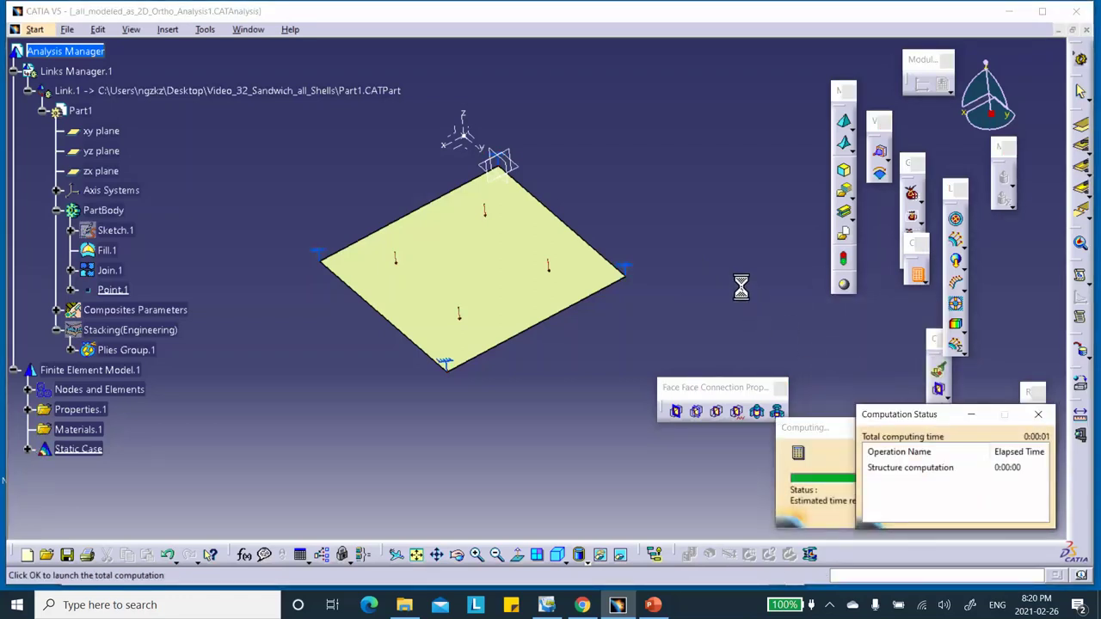
pyautogui.click(992, 516)
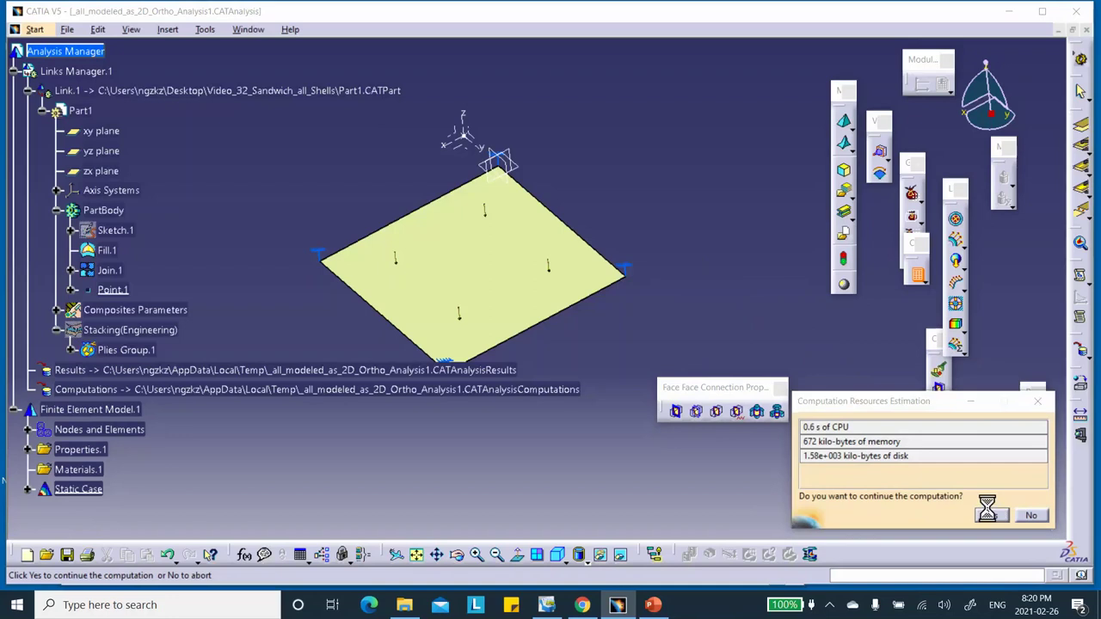
pyautogui.click(654, 605)
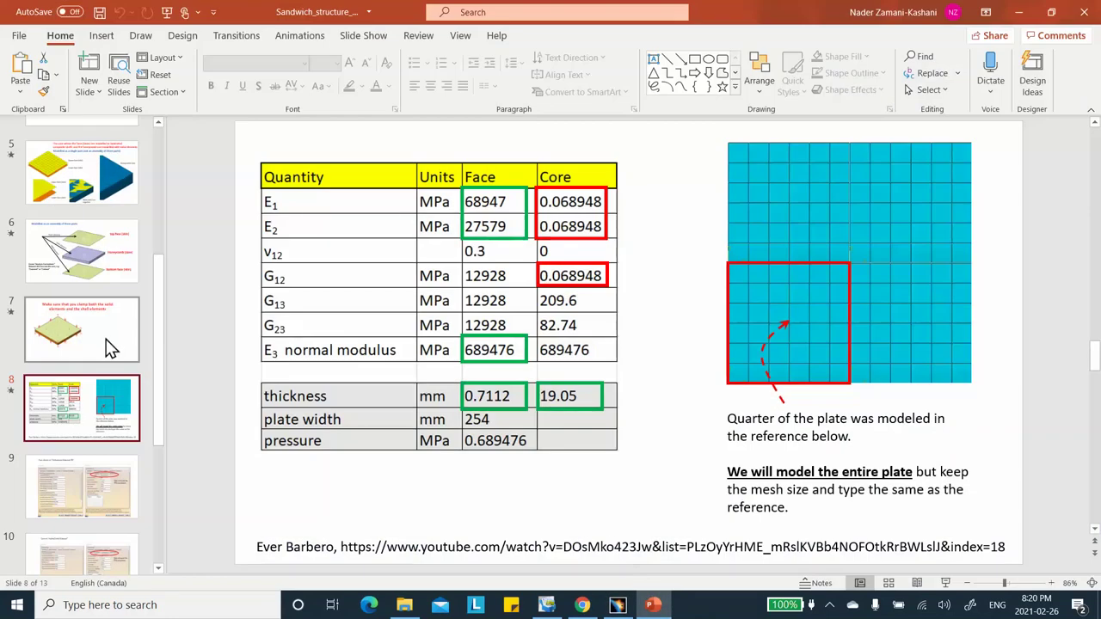
pyautogui.click(1018, 17)
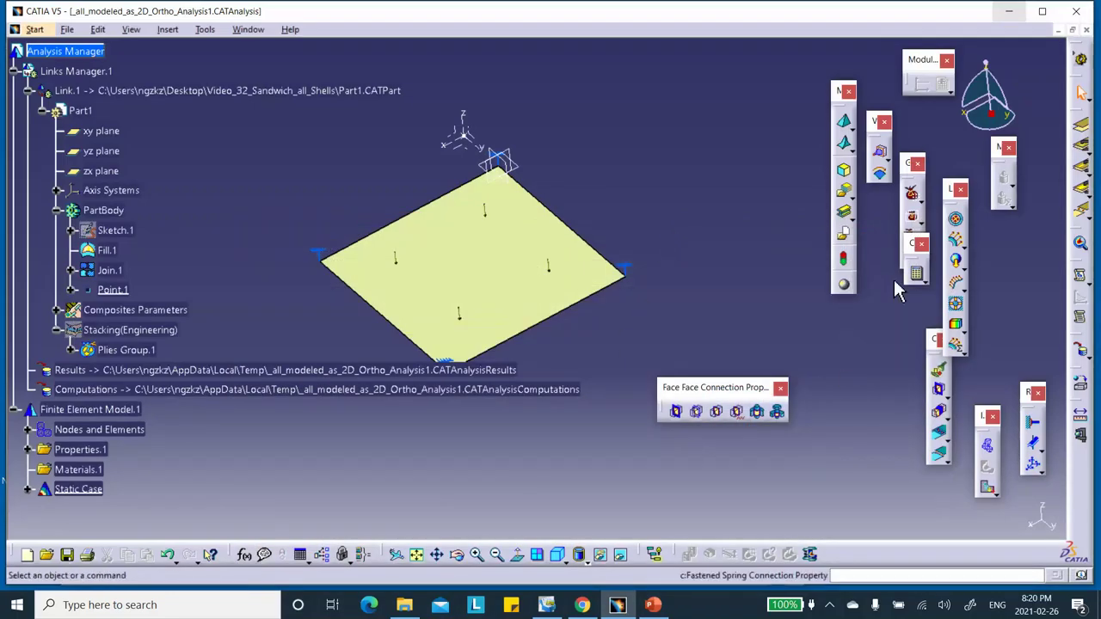
# Create the displacement image, uncover its colour legend and change the image type to Average iso with the Norm criterion.
pyautogui.click(987, 489)
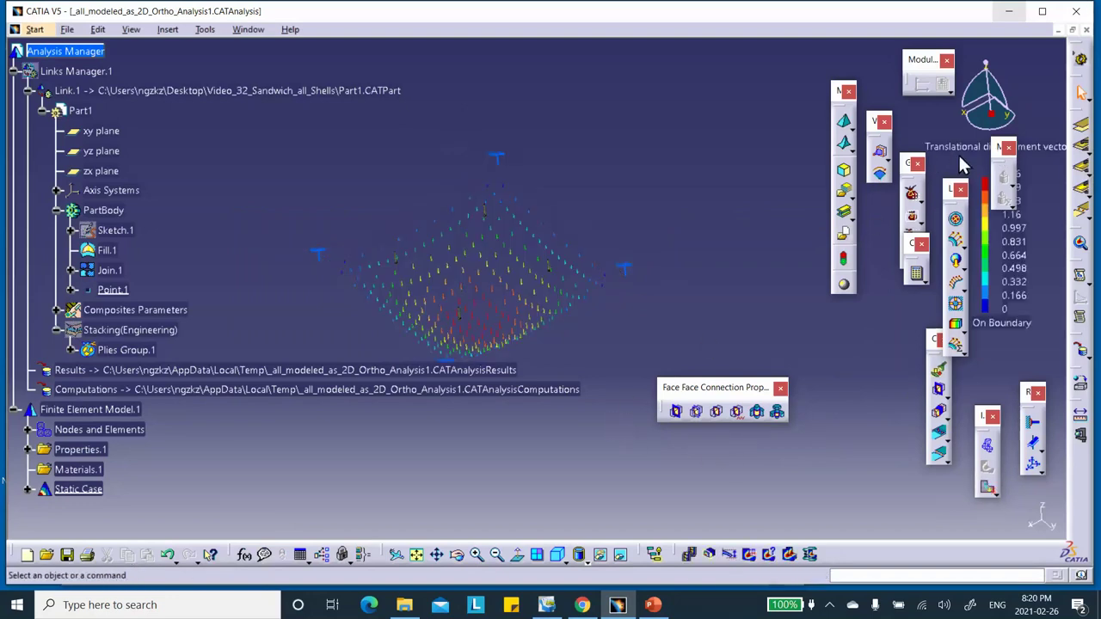
pyautogui.moveTo(1002, 148); pyautogui.dragTo(787, 167)
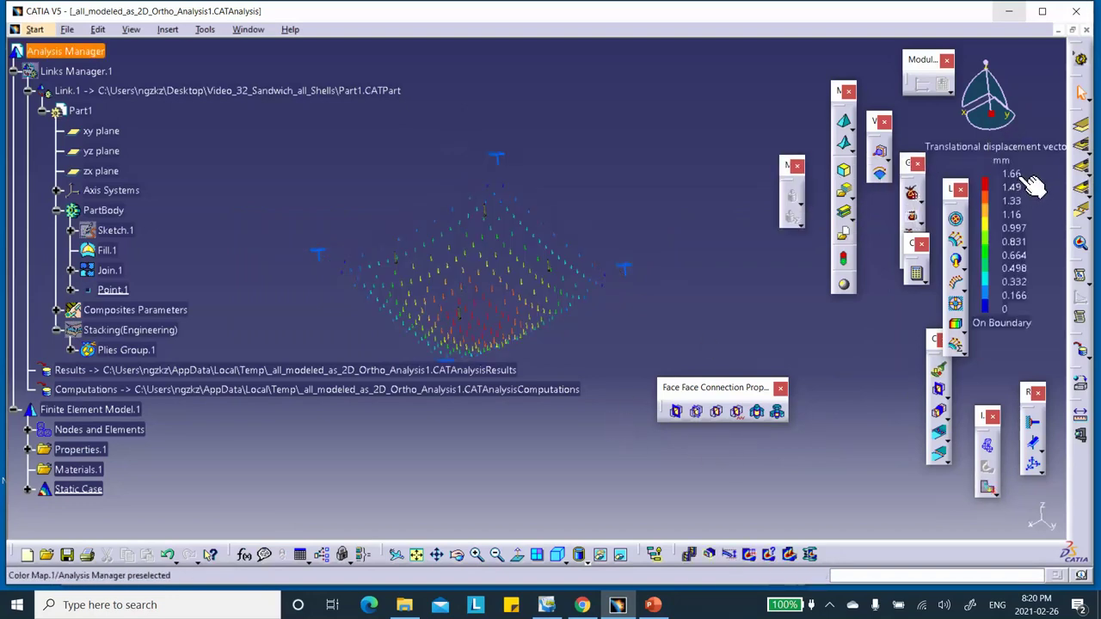
pyautogui.doubleClick(470, 279)
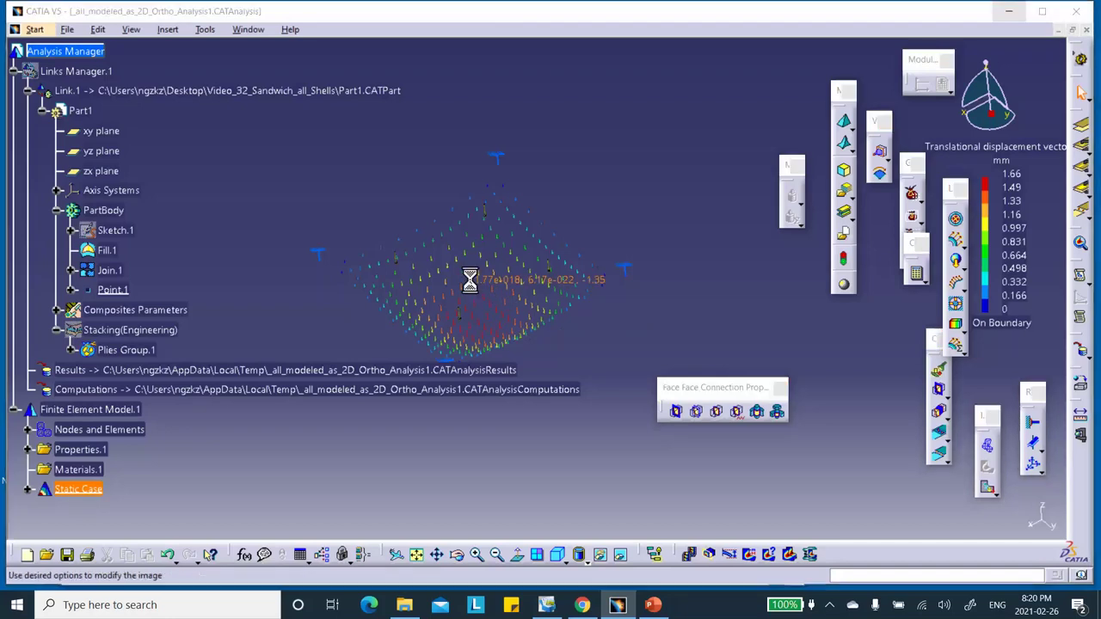
pyautogui.click(31, 174)
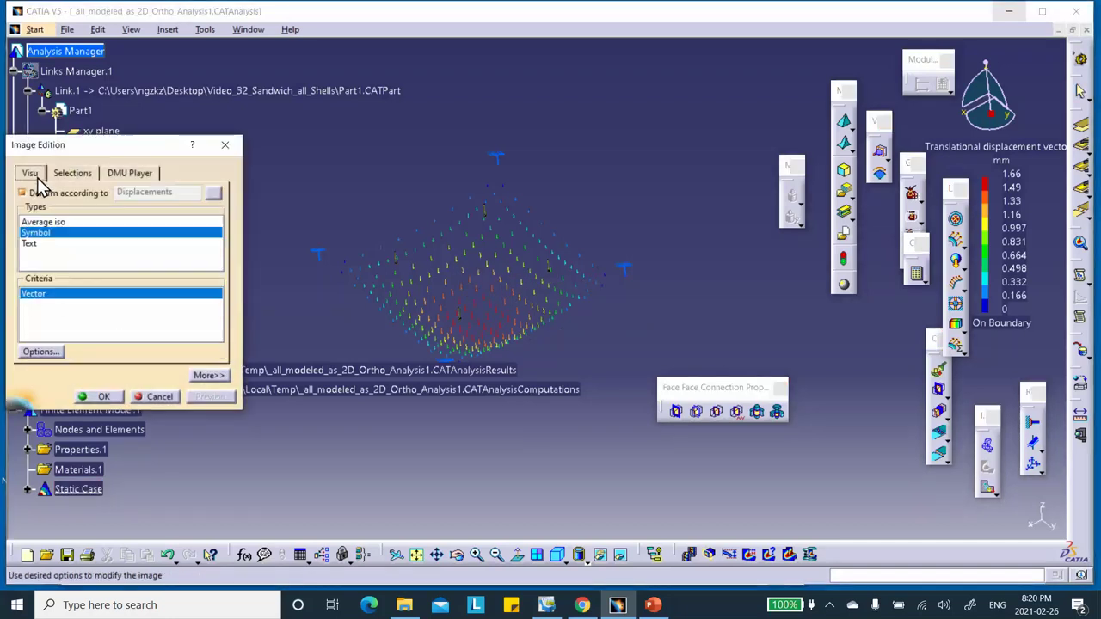
pyautogui.click(46, 222)
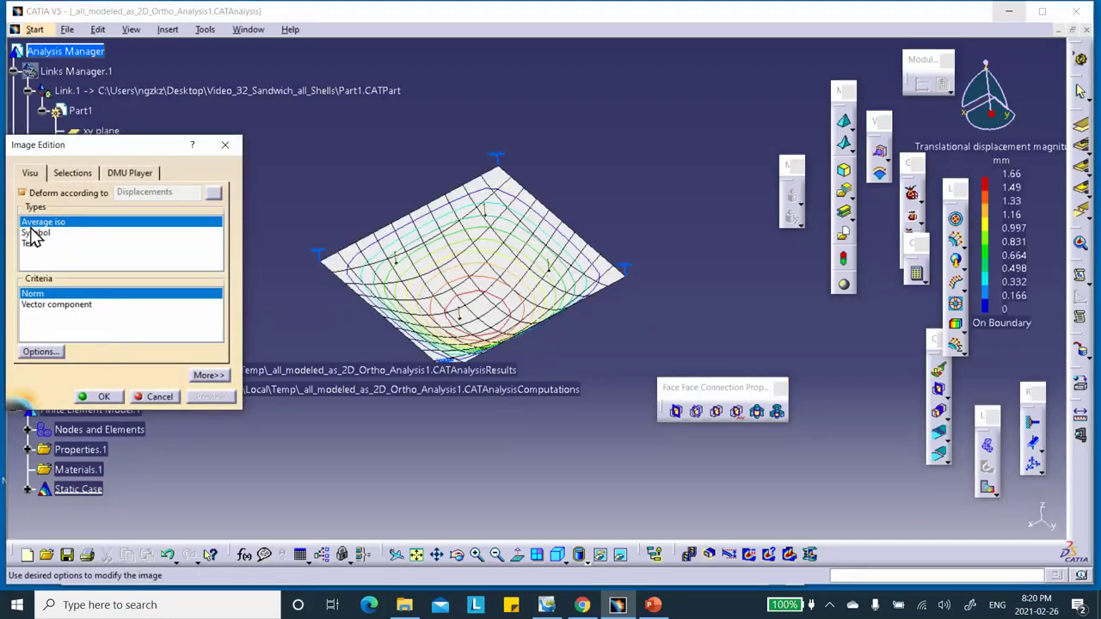
pyautogui.click(104, 397)
# Set the view mode to material shading for filled displacement contours and examine the deformed plate from a low angle.
pyautogui.click(600, 555)
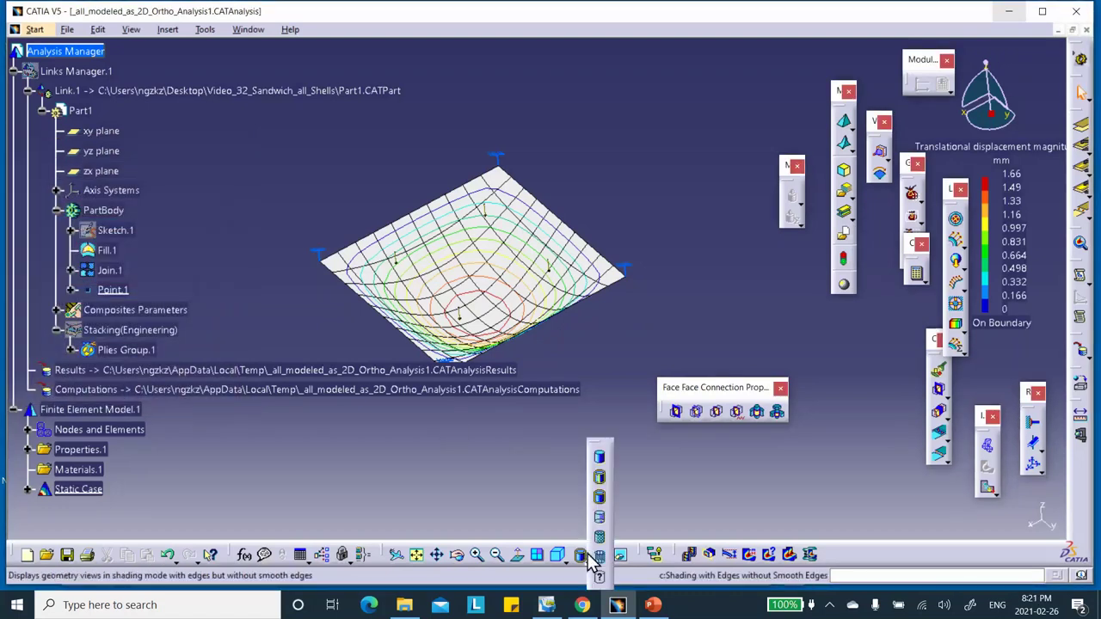
pyautogui.click(600, 517)
pyautogui.moveTo(543, 492)
pyautogui.mouseDown(button='middle')
pyautogui.moveTo(469, 327)
pyautogui.moveTo(548, 336)
pyautogui.moveTo(467, 241)
pyautogui.moveTo(449, 263)
pyautogui.mouseUp(button='middle')
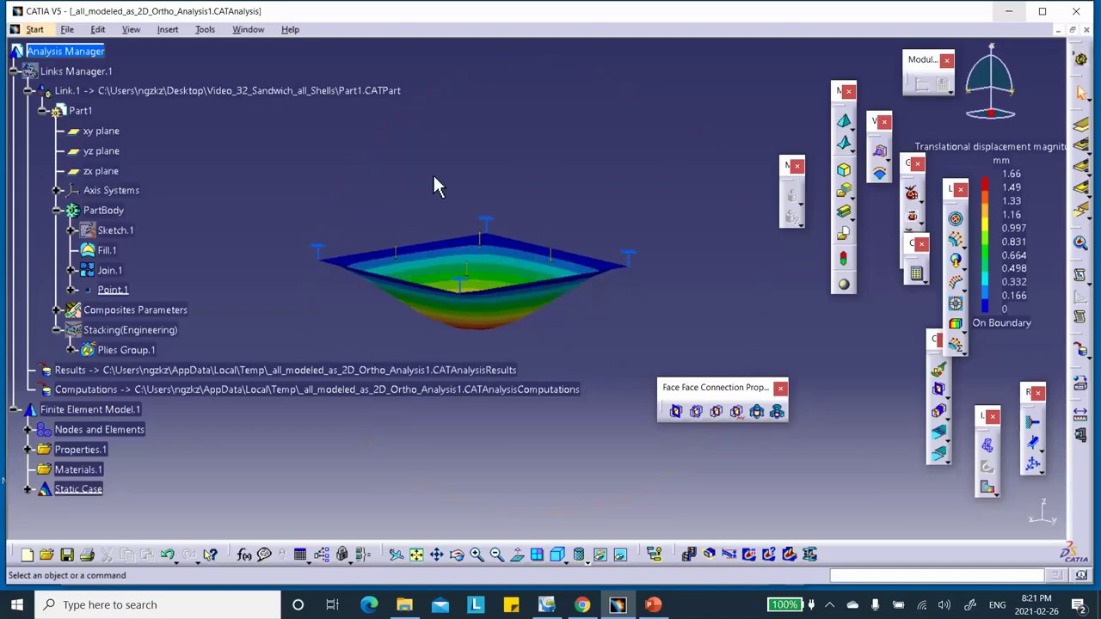
pyautogui.moveTo(482, 158); pyautogui.dragTo(508, 173, button='middle')
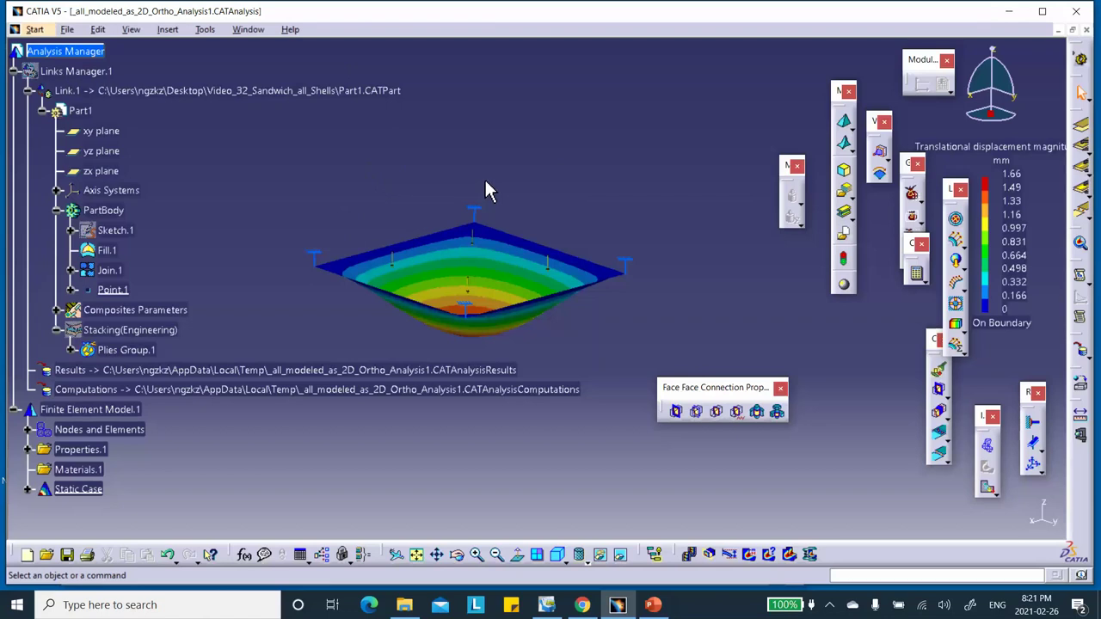
pyautogui.moveTo(524, 184); pyautogui.dragTo(575, 132, button='middle')
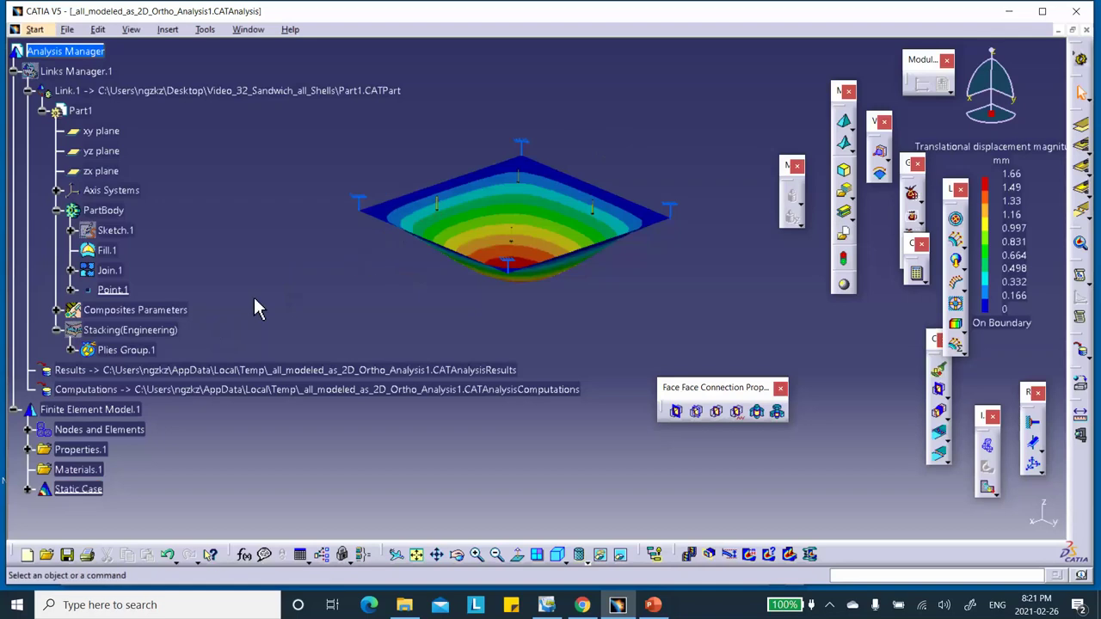
# Expand the static case and its solution in the tree and deactivate the translational displacement magnitude image.
pyautogui.scroll(-2, 222, 343)
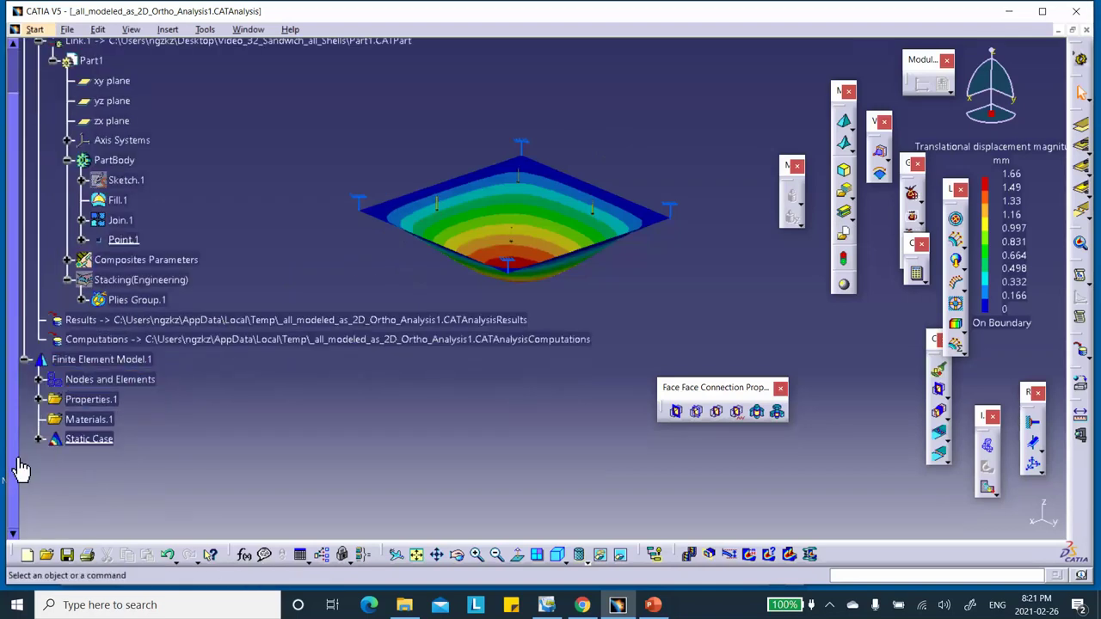
pyautogui.click(38, 438)
pyautogui.scroll(-4, 112, 426)
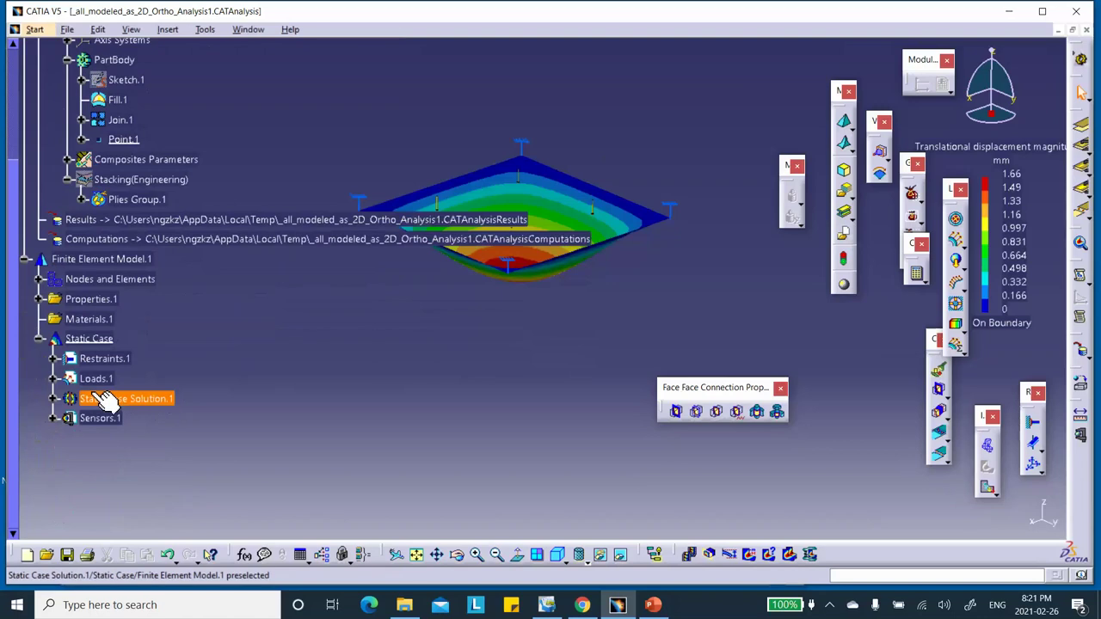
pyautogui.click(53, 400)
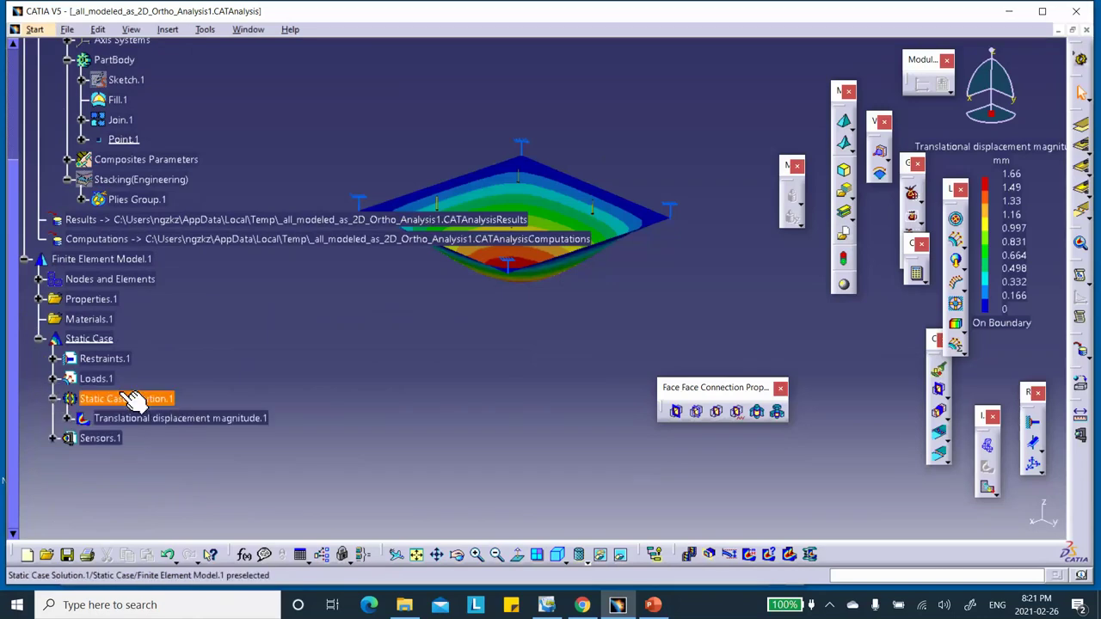
pyautogui.rightClick(185, 420)
pyautogui.click(194, 353)
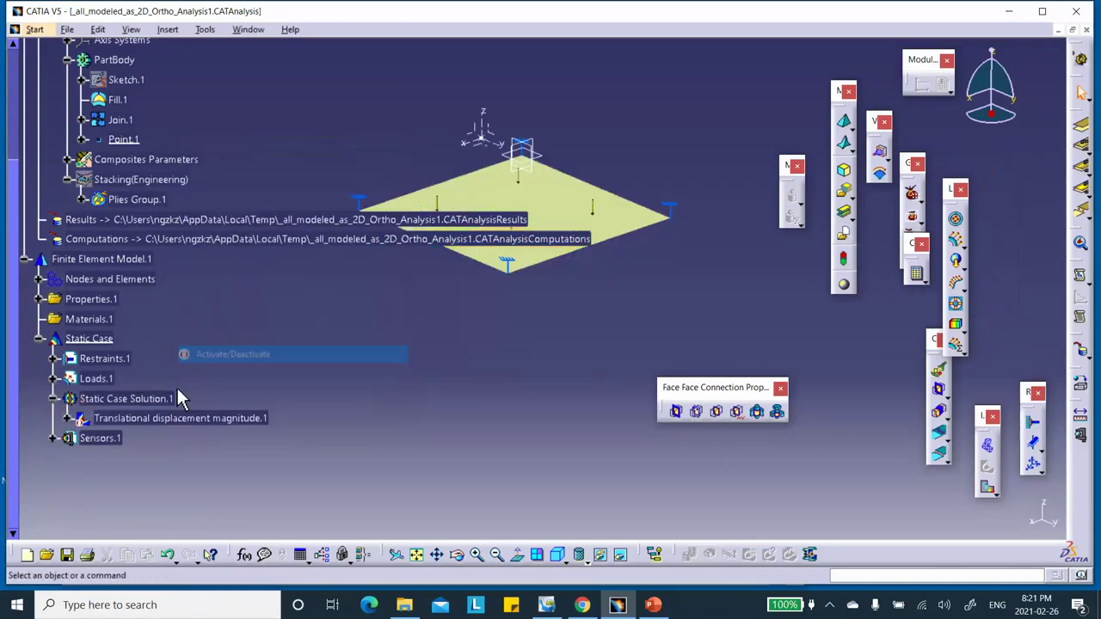
# Generate a stress full tensor component (nodal values) image from the static case solution, filtering the available images by the Stress physical type.
pyautogui.rightClick(170, 406)
pyautogui.click(186, 317)
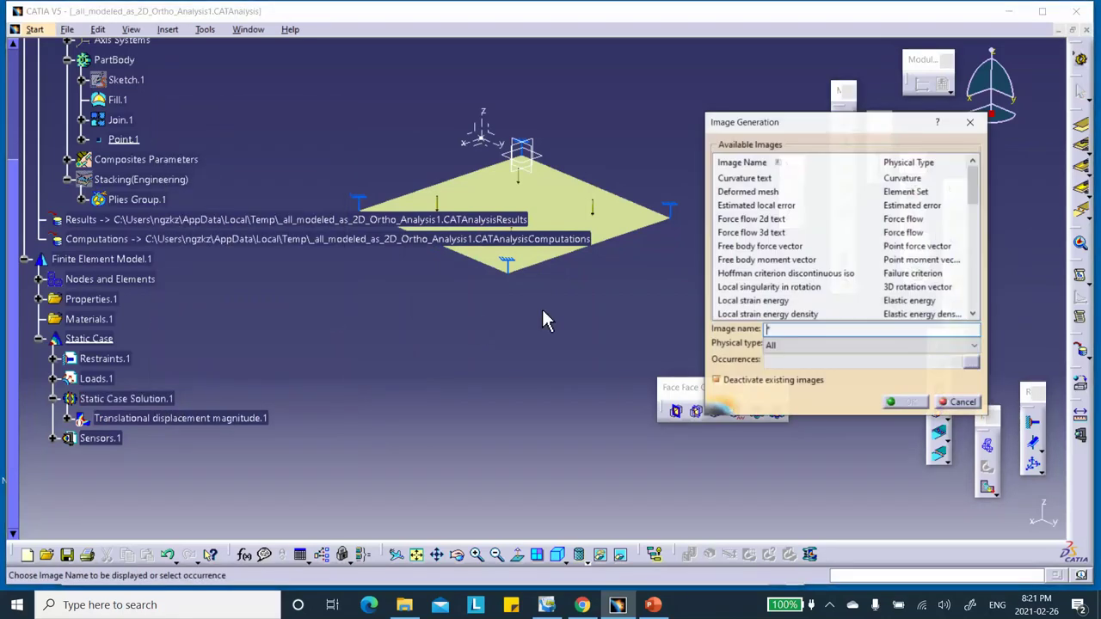
pyautogui.click(797, 345)
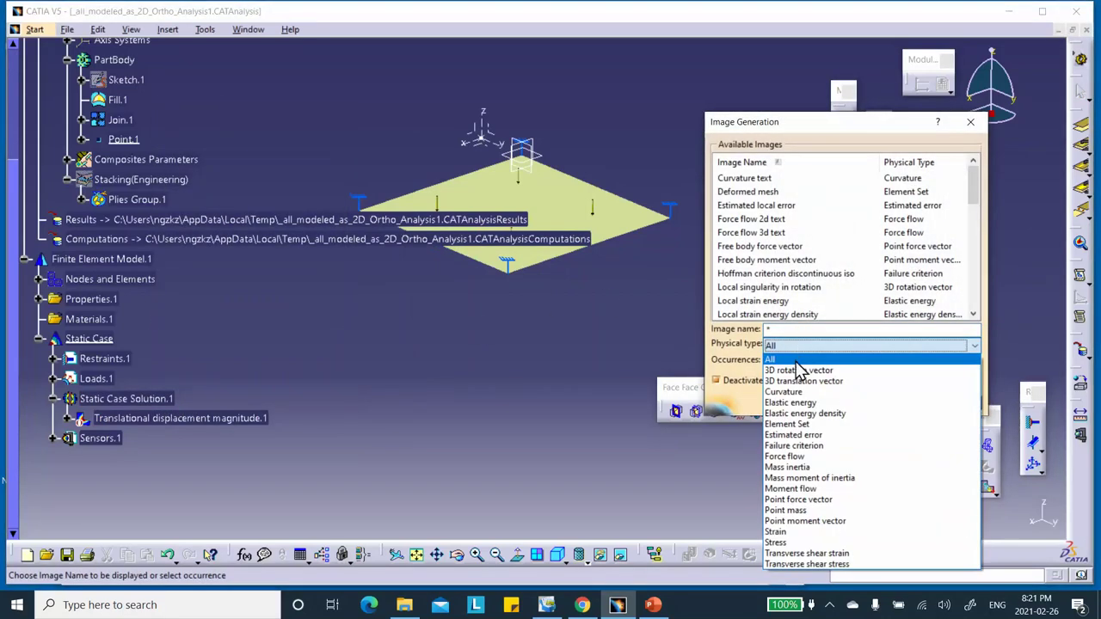
pyautogui.click(777, 544)
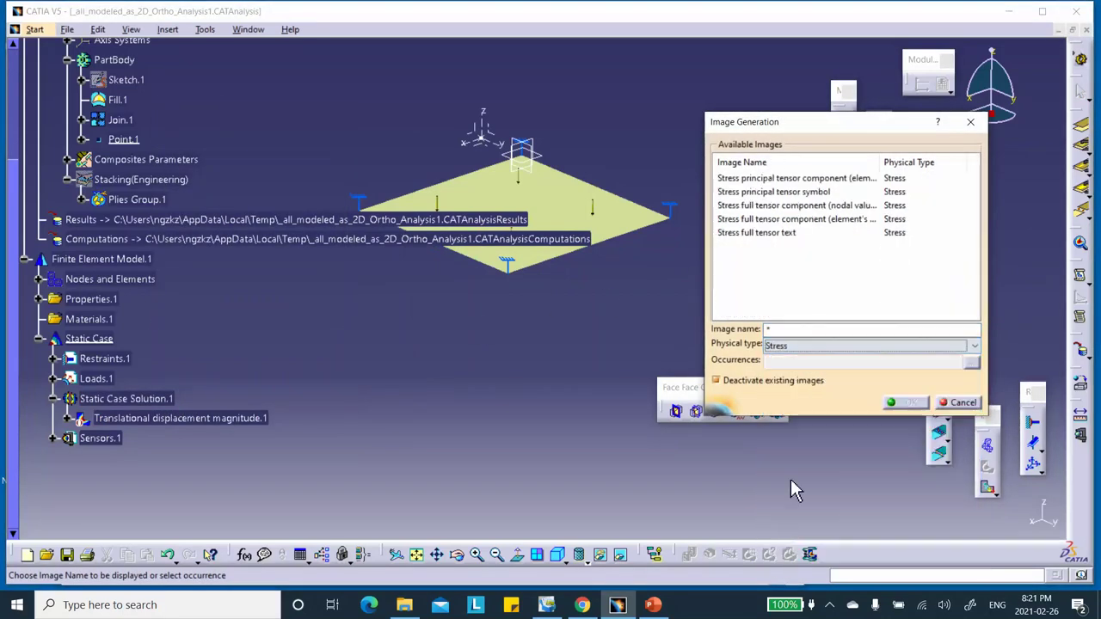
pyautogui.click(758, 208)
pyautogui.click(912, 405)
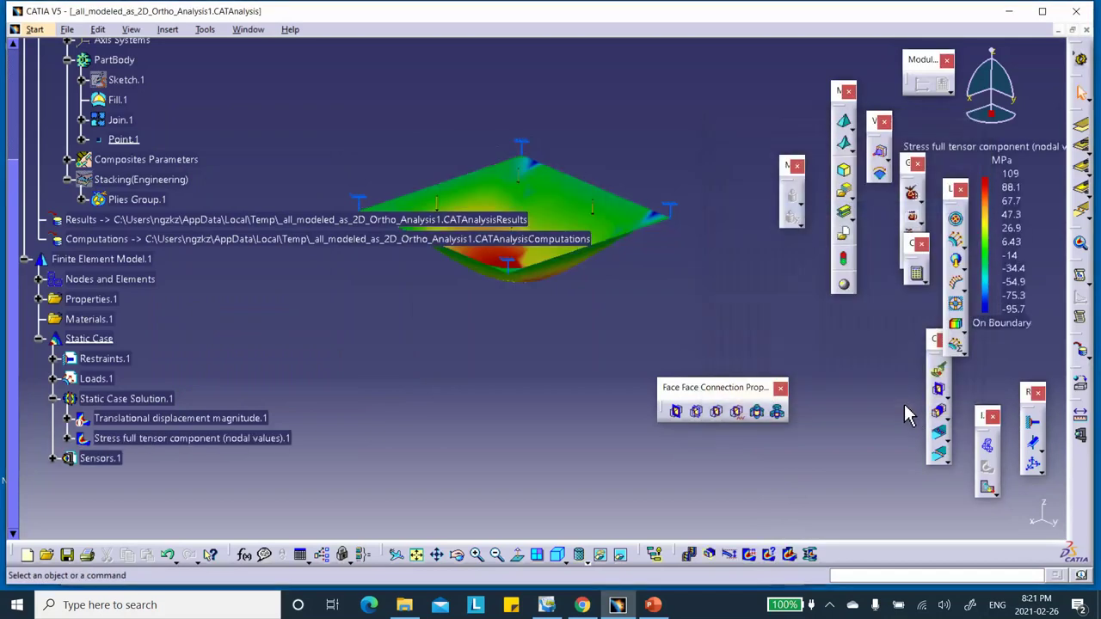
# Edit the nodal stress tensor image with its extended filter options shown and set the lamina to 2.
pyautogui.moveTo(663, 291); pyautogui.dragTo(586, 318, button='middle')
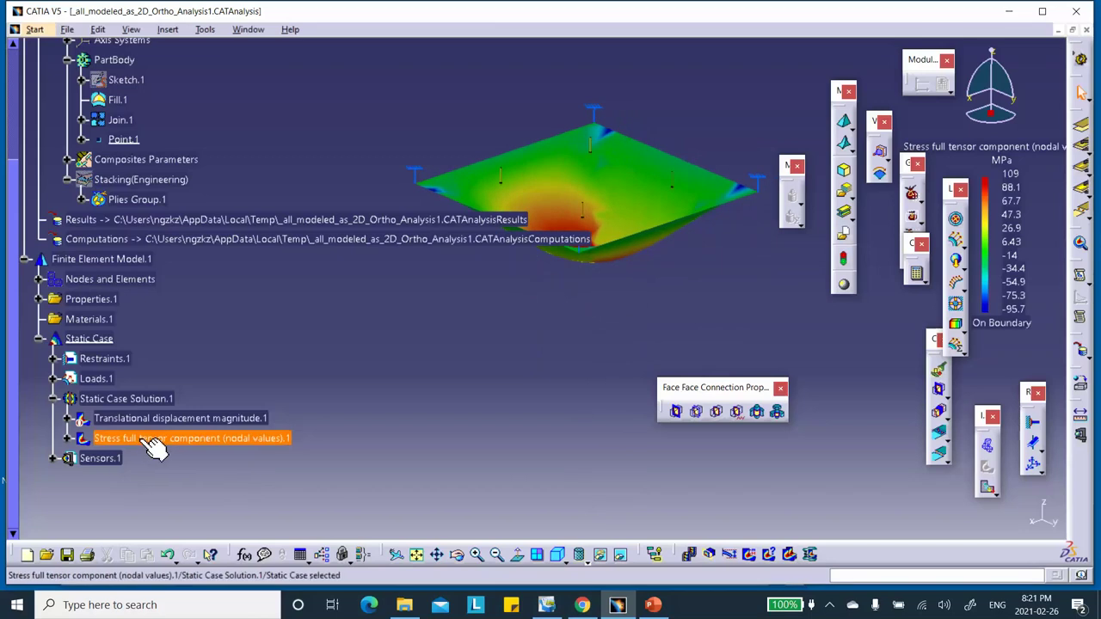
pyautogui.doubleClick(142, 438)
pyautogui.click(208, 375)
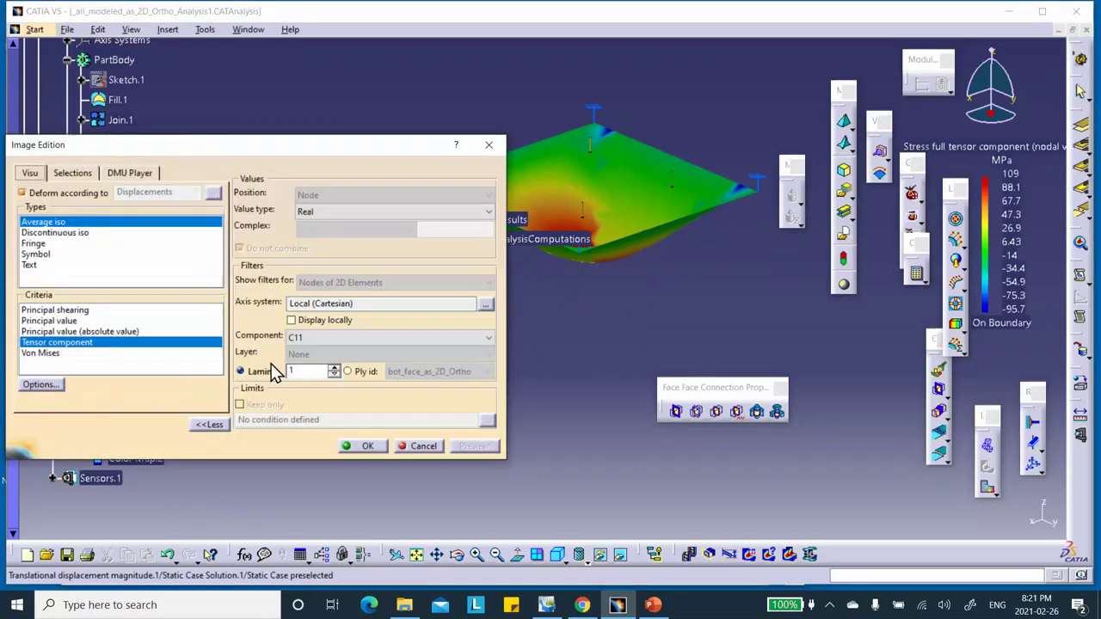
pyautogui.click(334, 368)
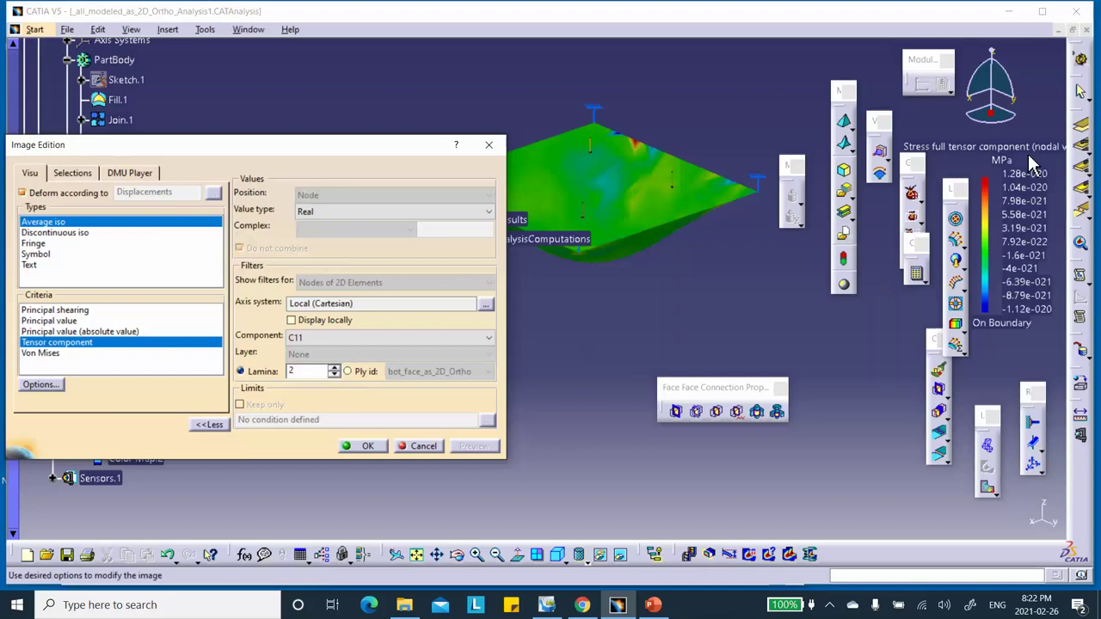